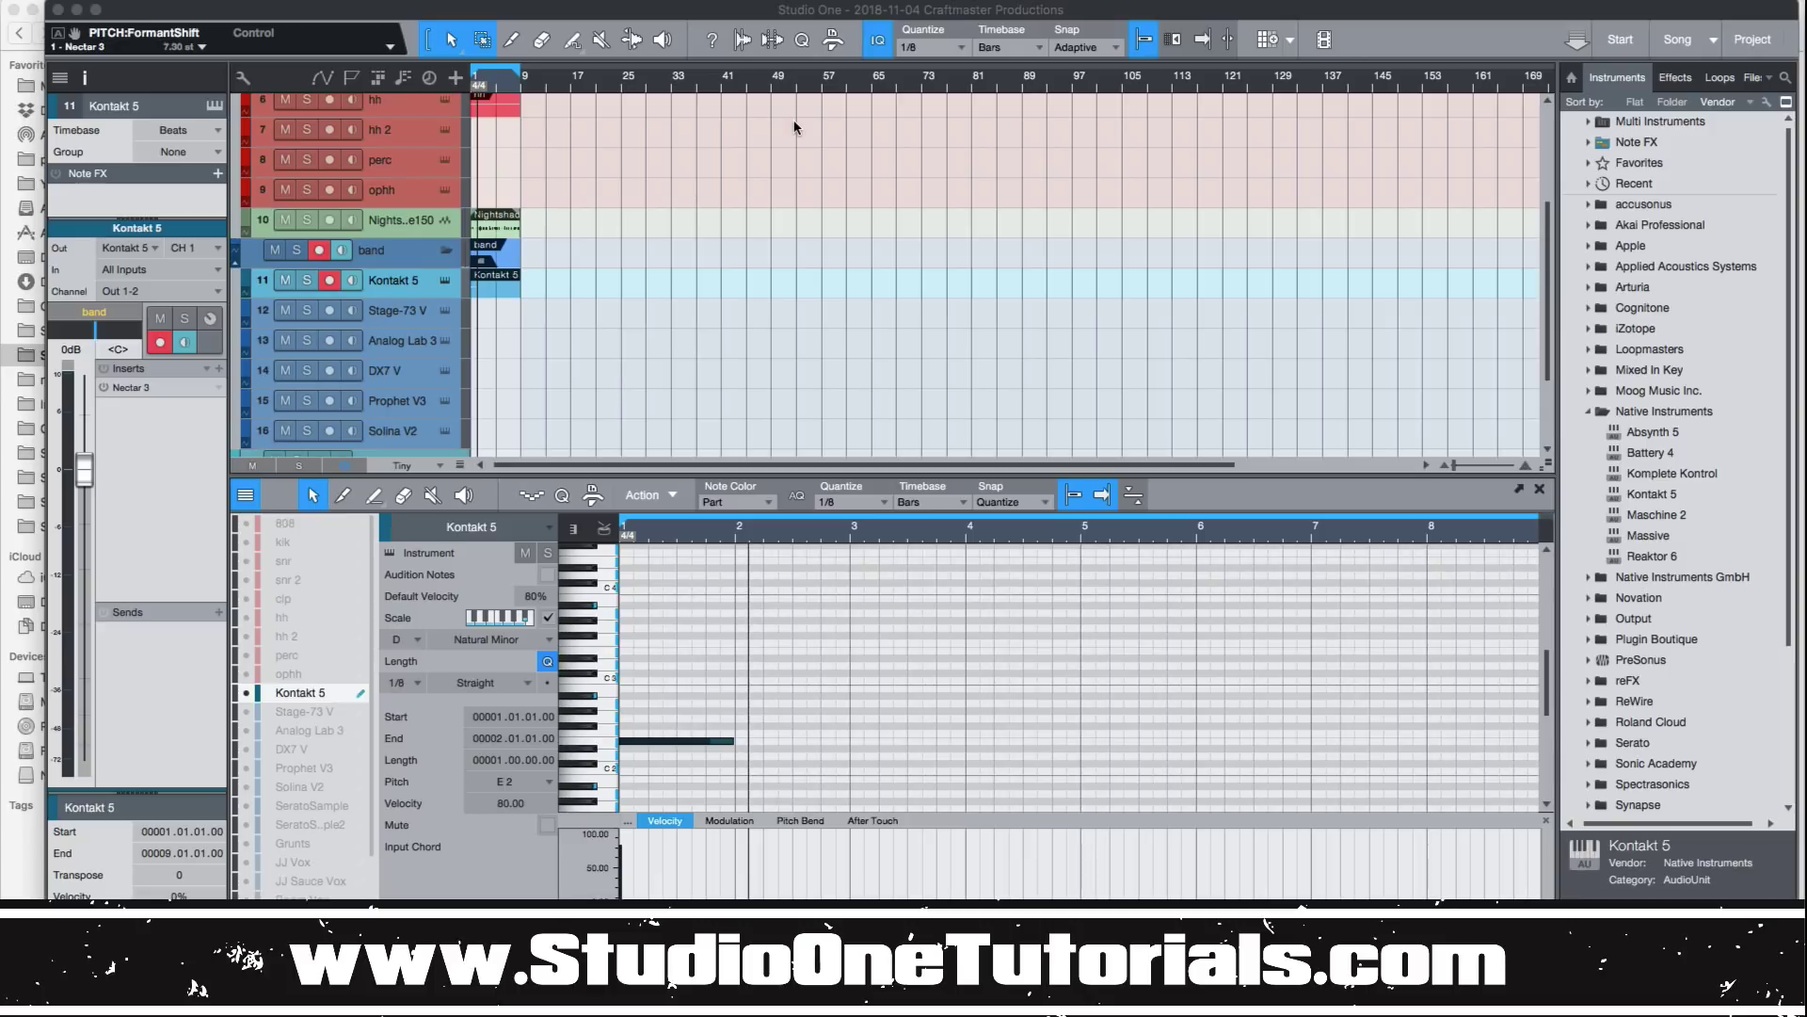
Step: Show the Kontakt 5 instrument loaded with gospel_oohs_p_4, and compare playback with its track muted and unmuted
left_click(446, 281)
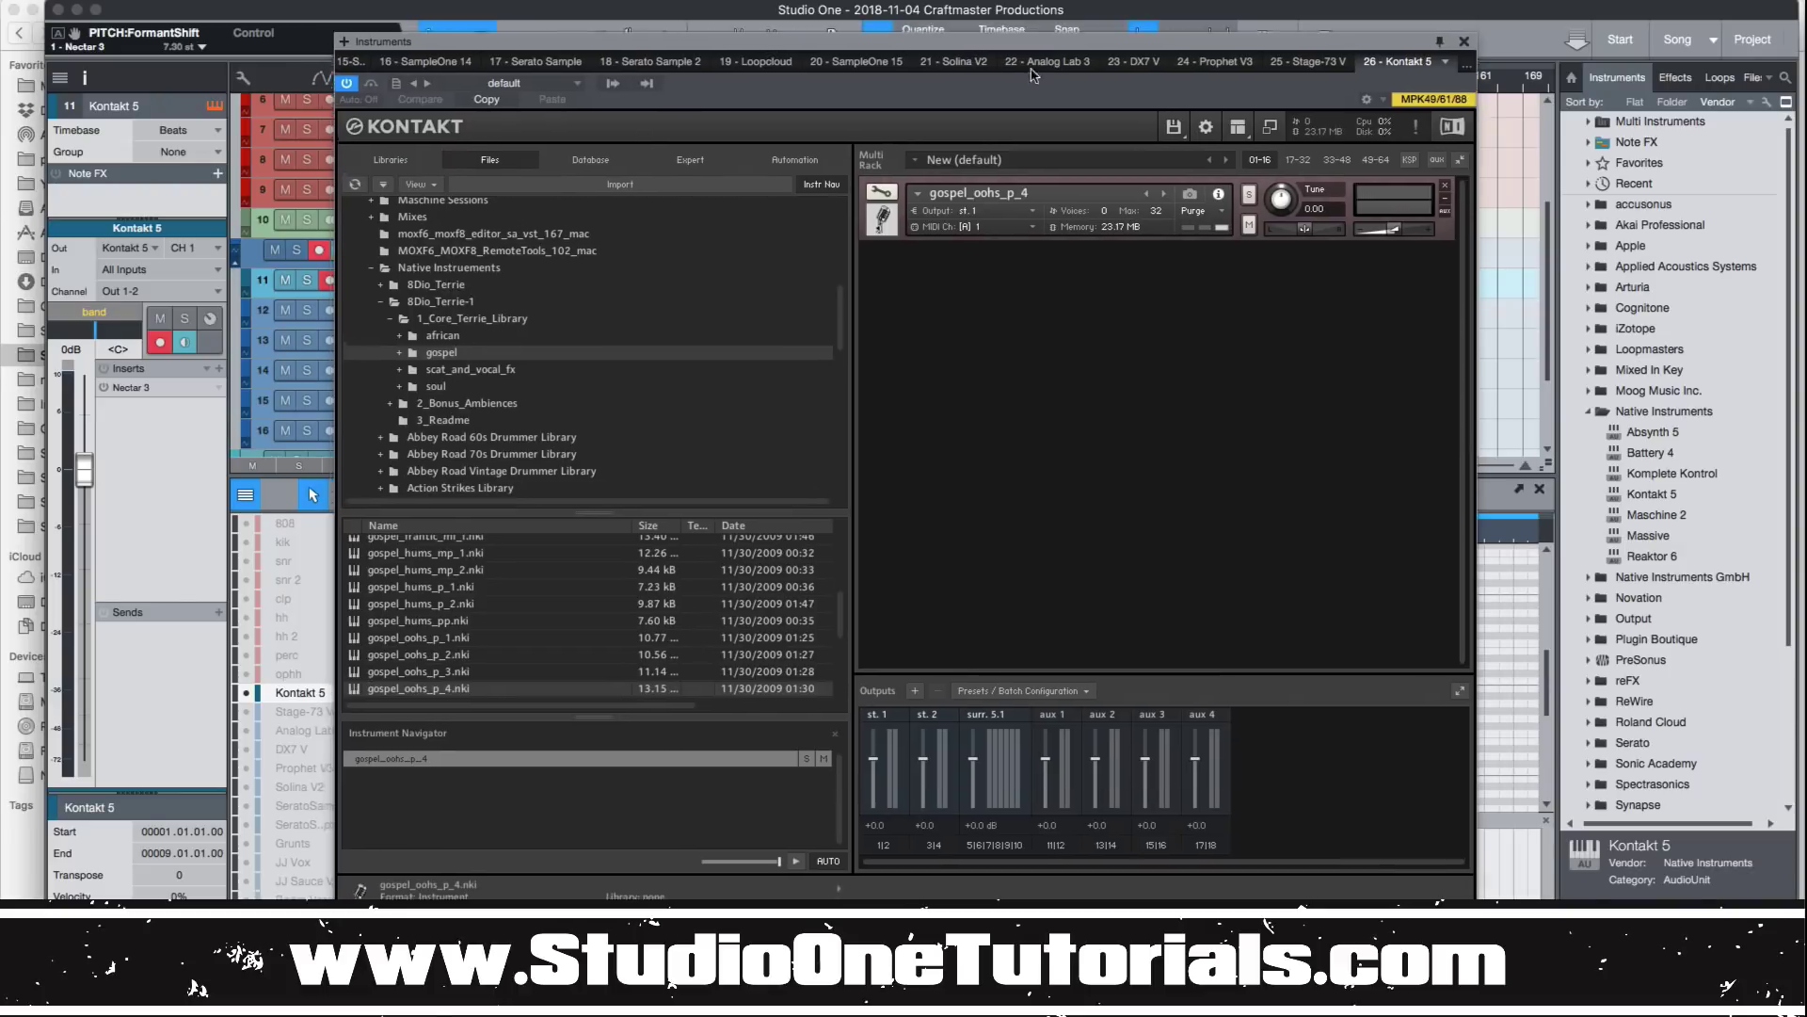
left_click_drag(940, 41, 1288, 77)
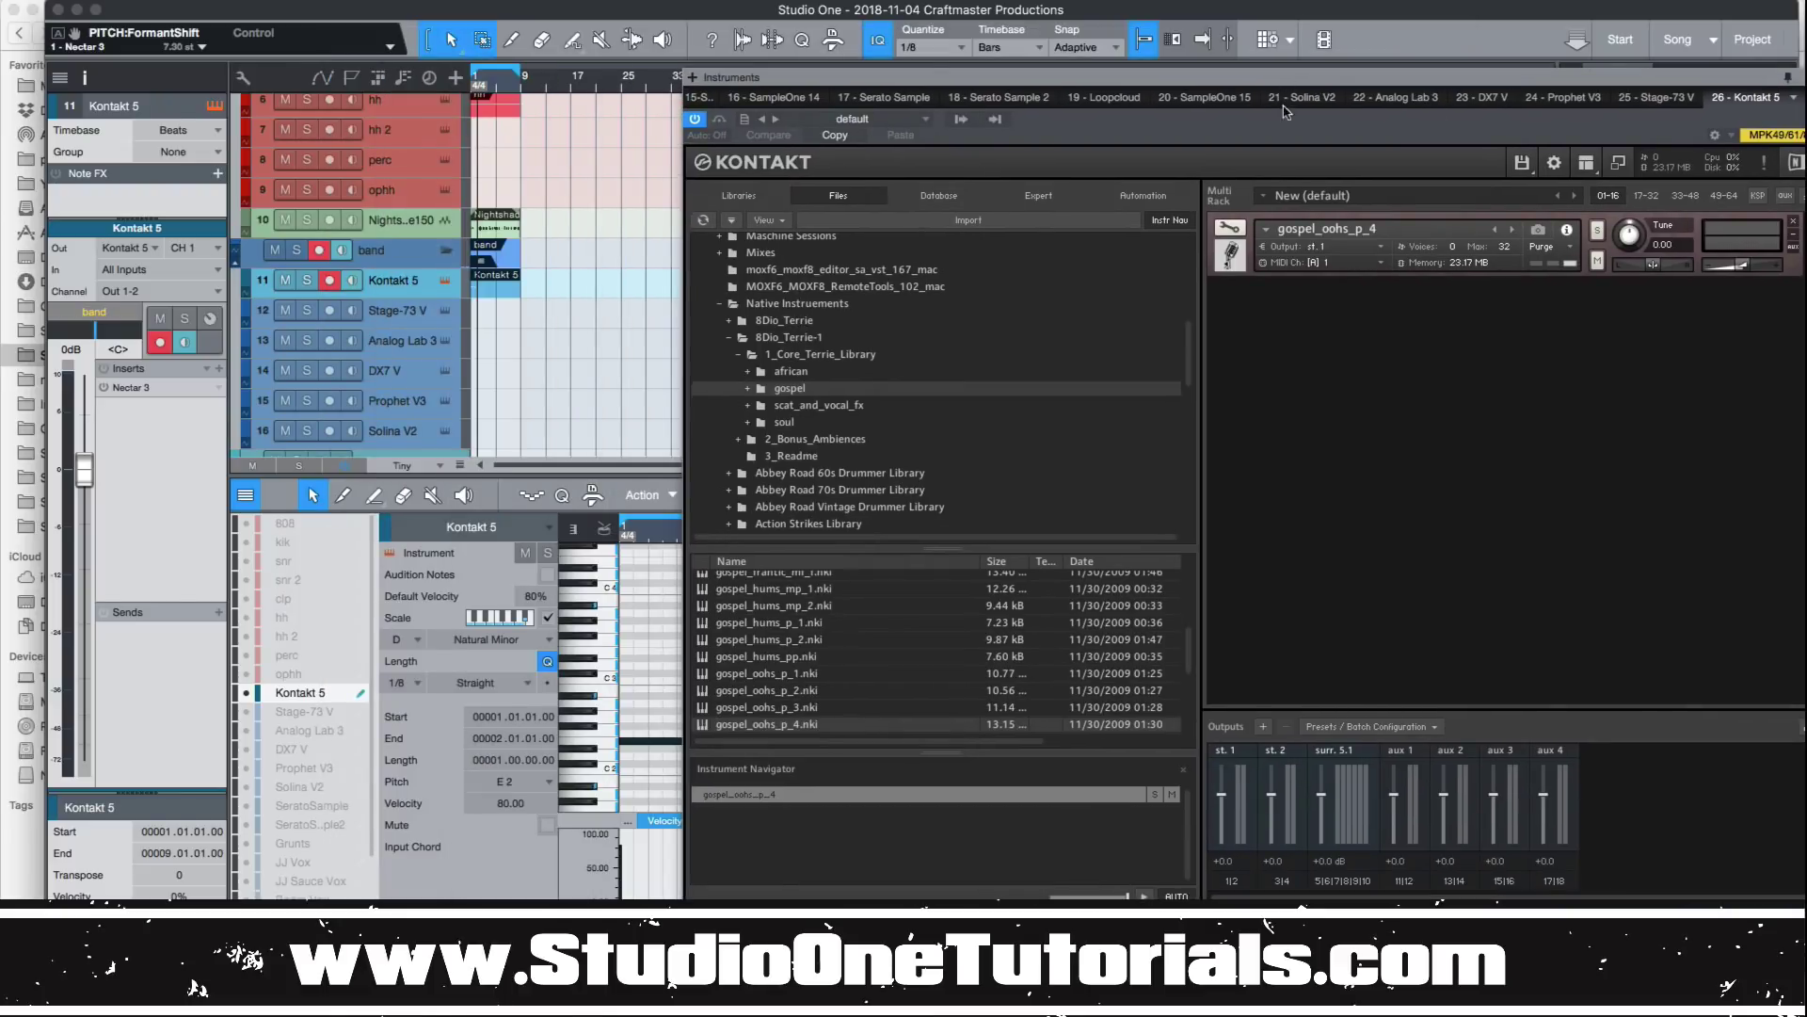
left_click(286, 281)
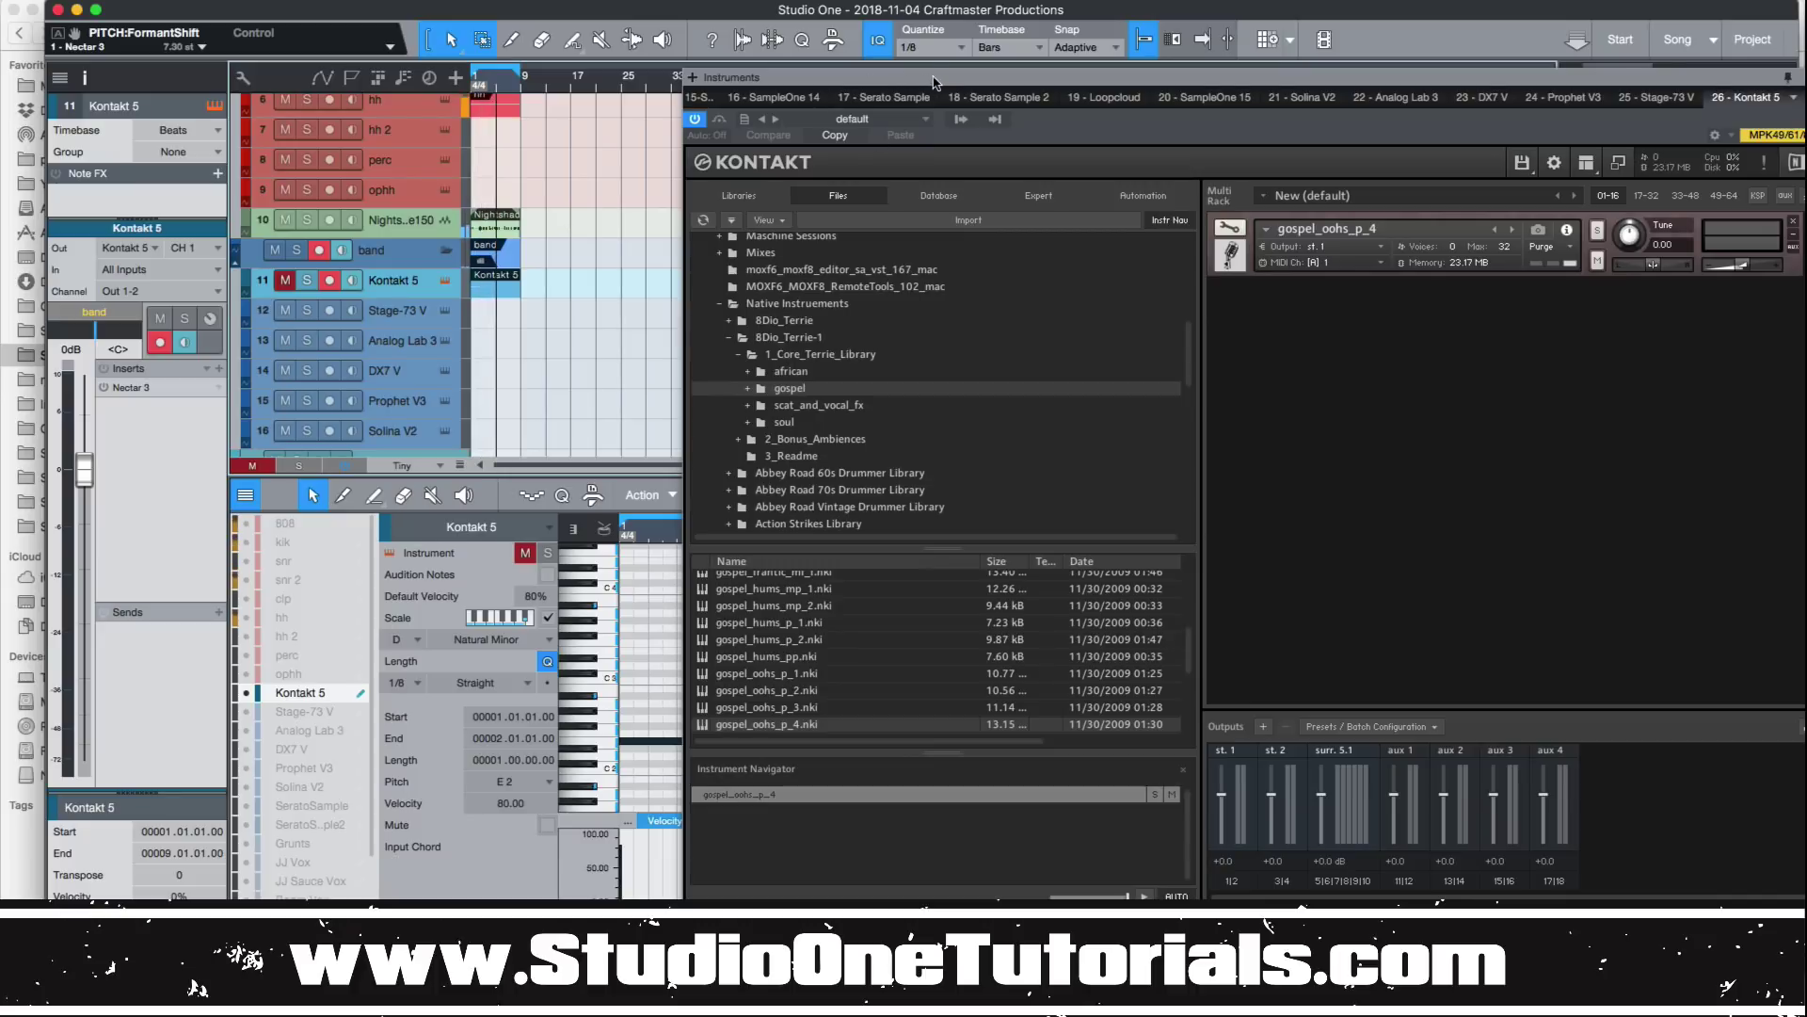
left_click_drag(938, 90, 815, 69)
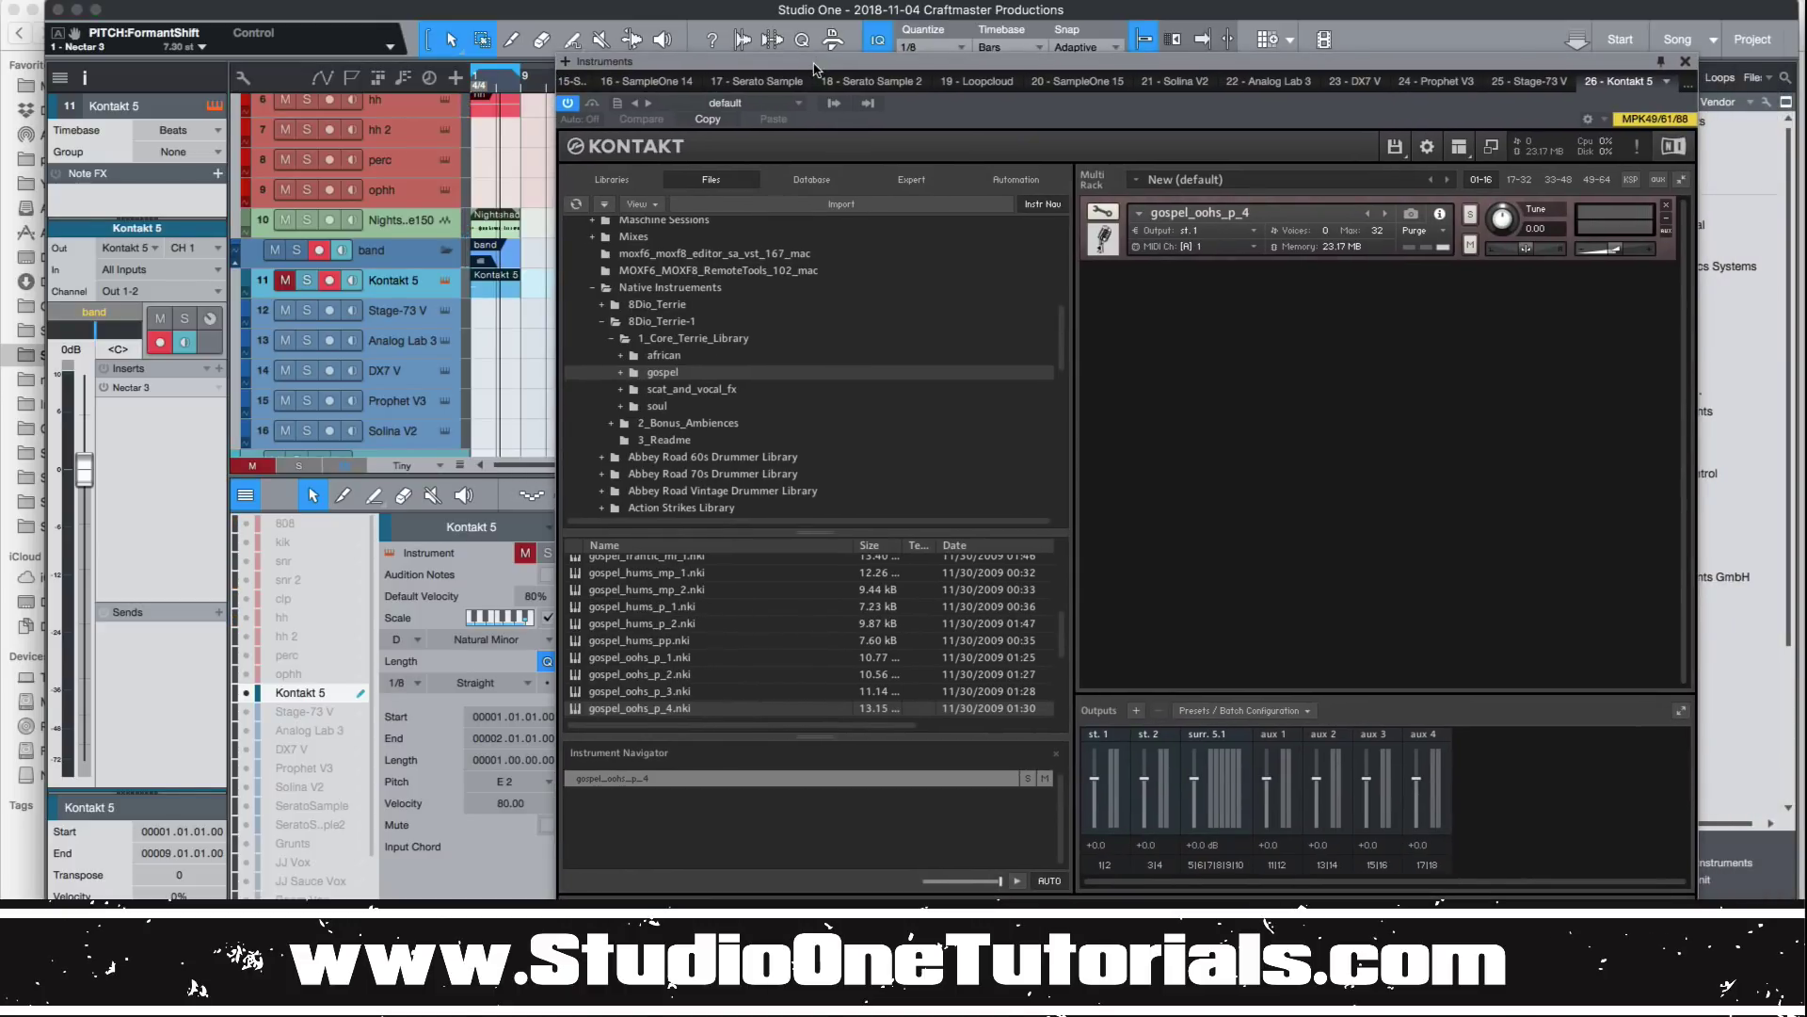
left_click(286, 280)
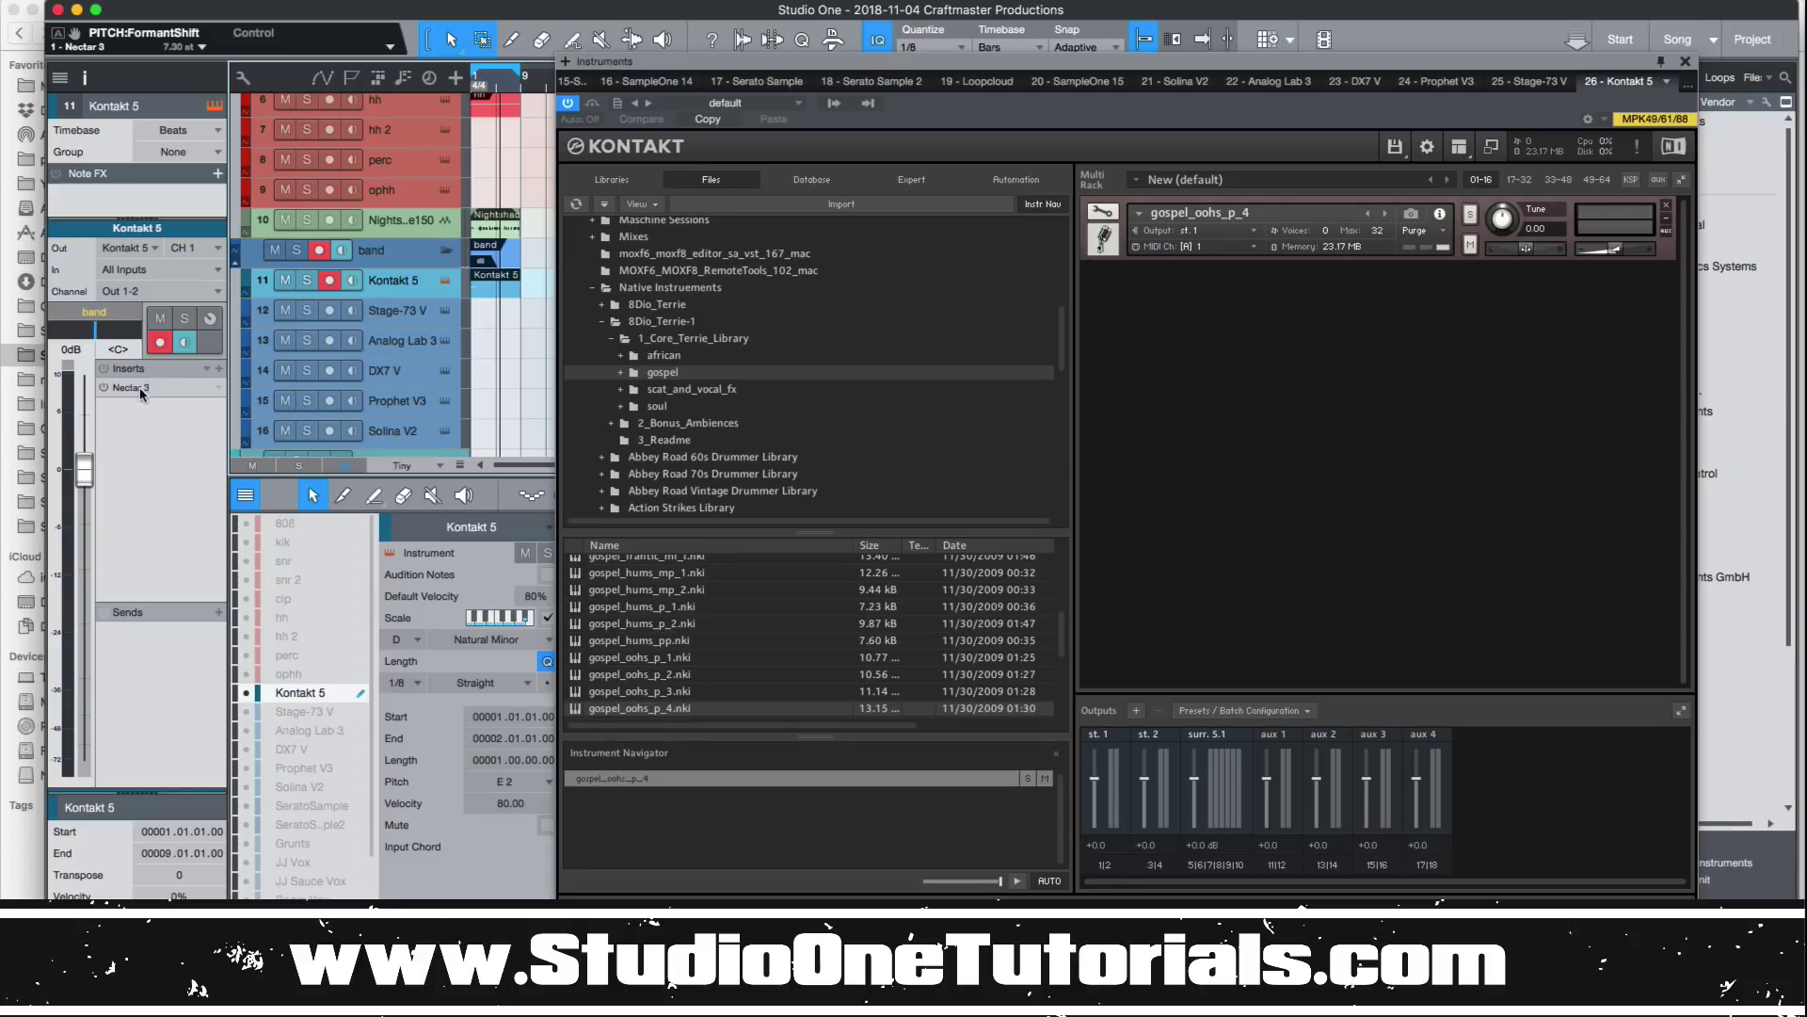
Step: Switch the Nectar 3 insert on and back off, and close the Kontakt 5 instrument window
left_click(104, 388)
double_click(497, 294)
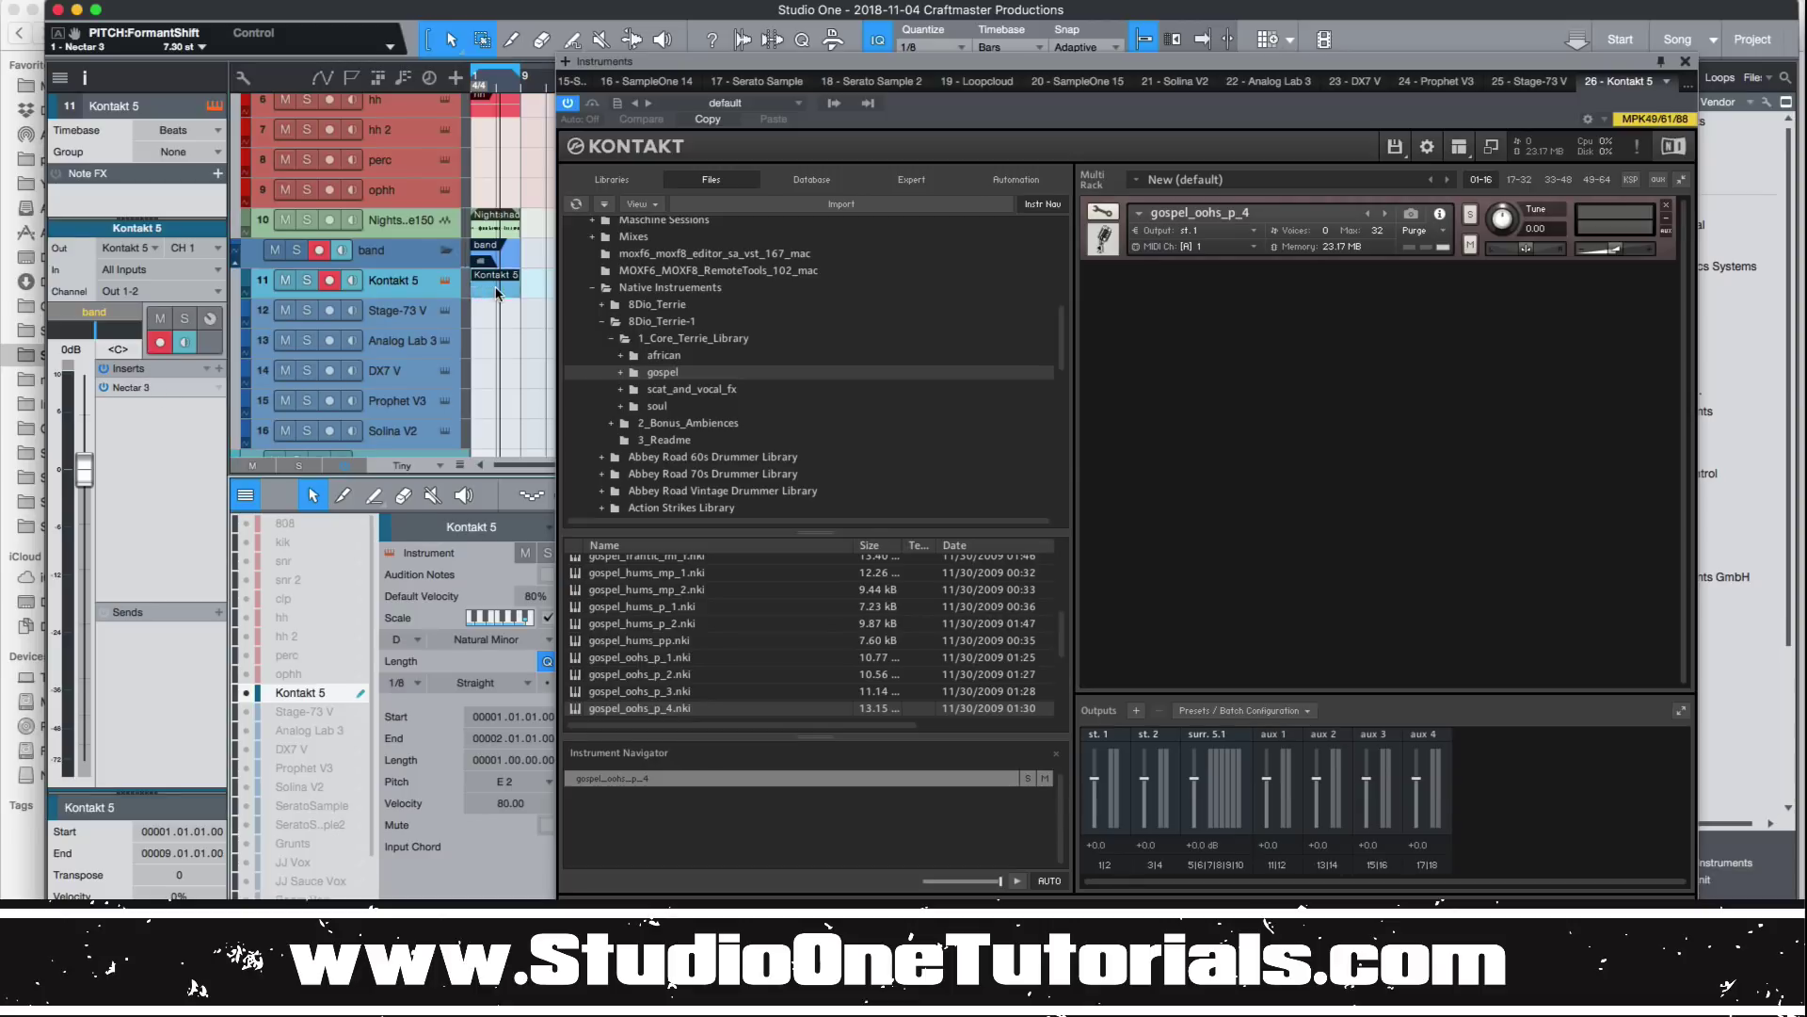
left_click(1685, 61)
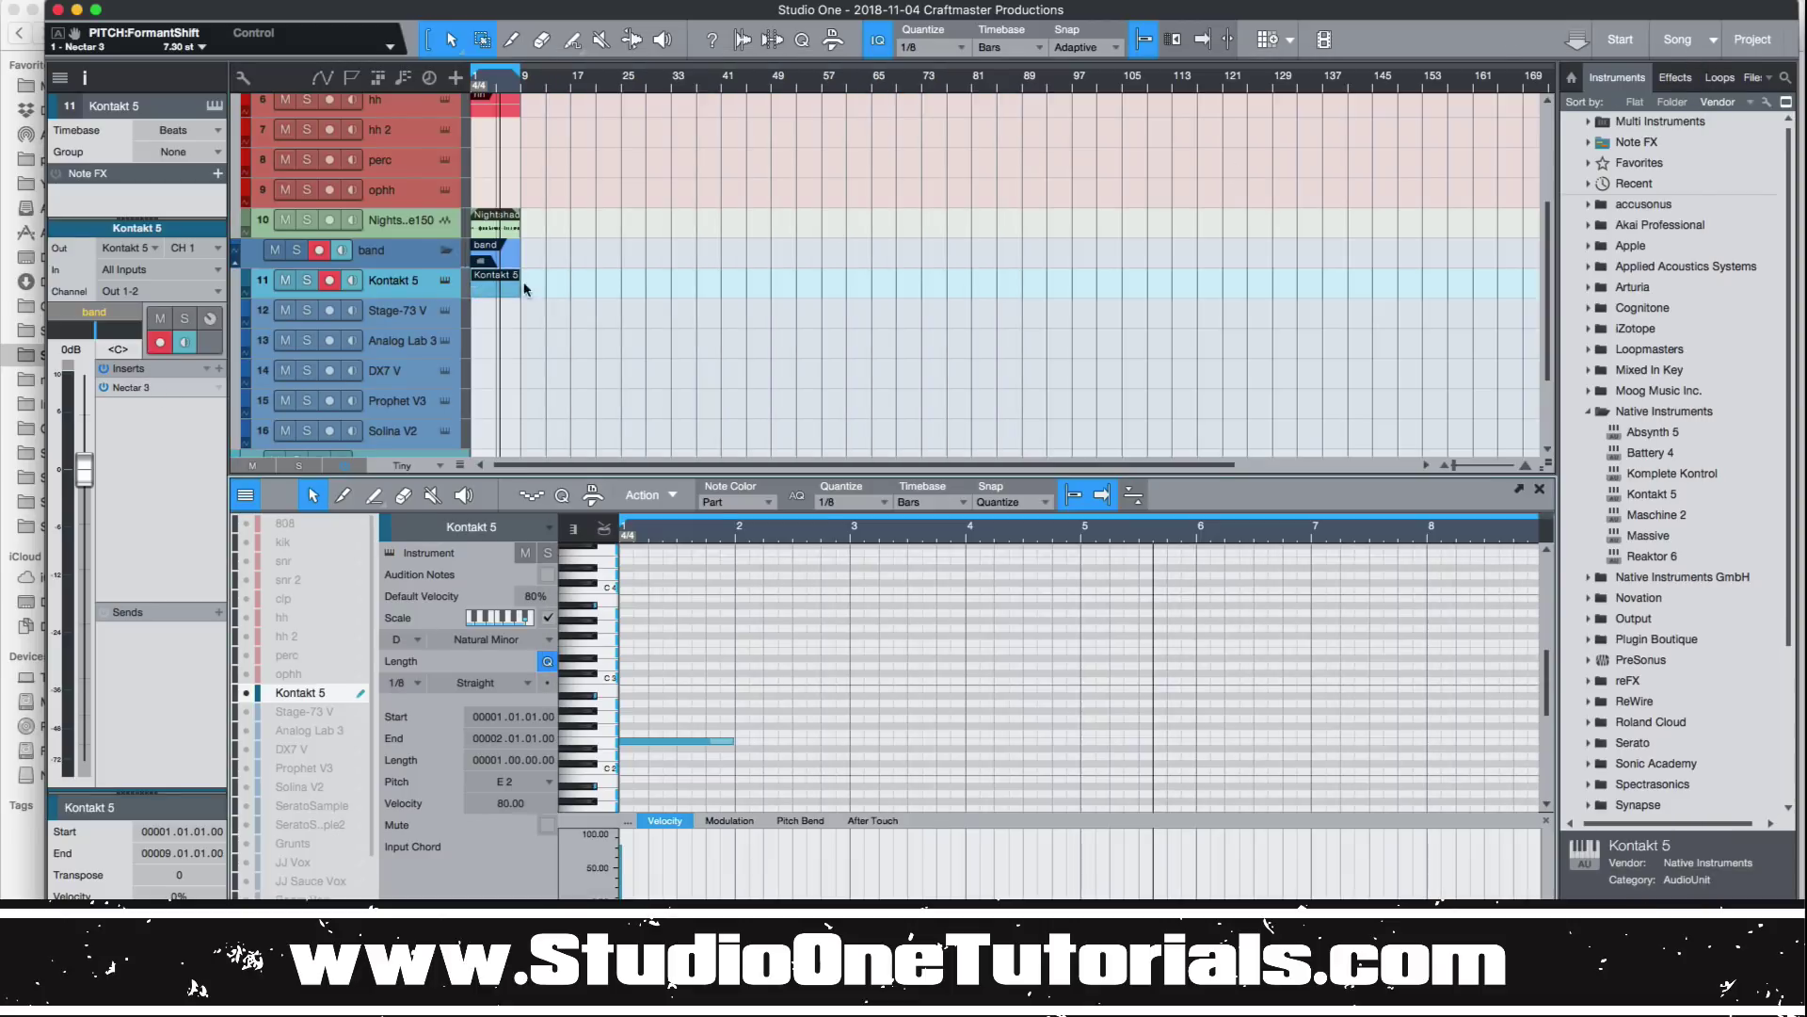
left_click(104, 386)
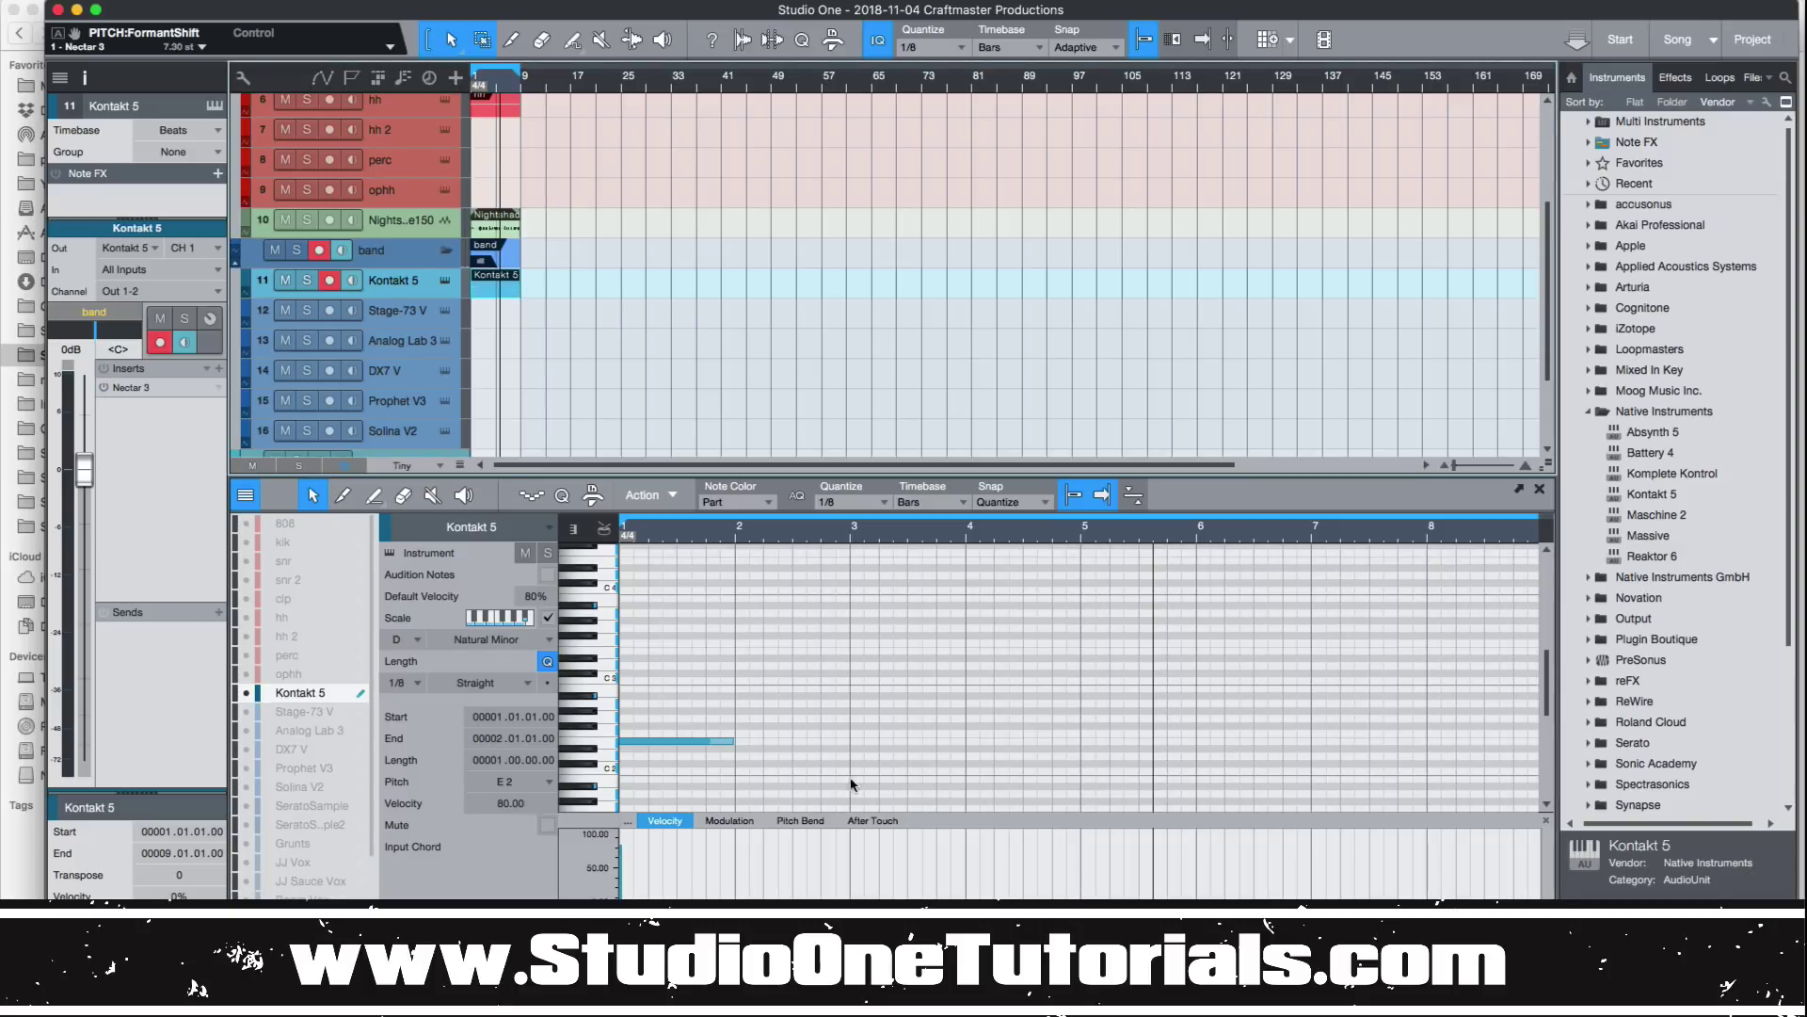
Step: Copy the one-bar E2 note from bar 1 to the start of bar 5 in the Kontakt 5 part
left_click_drag(851, 784, 623, 663)
key("f")
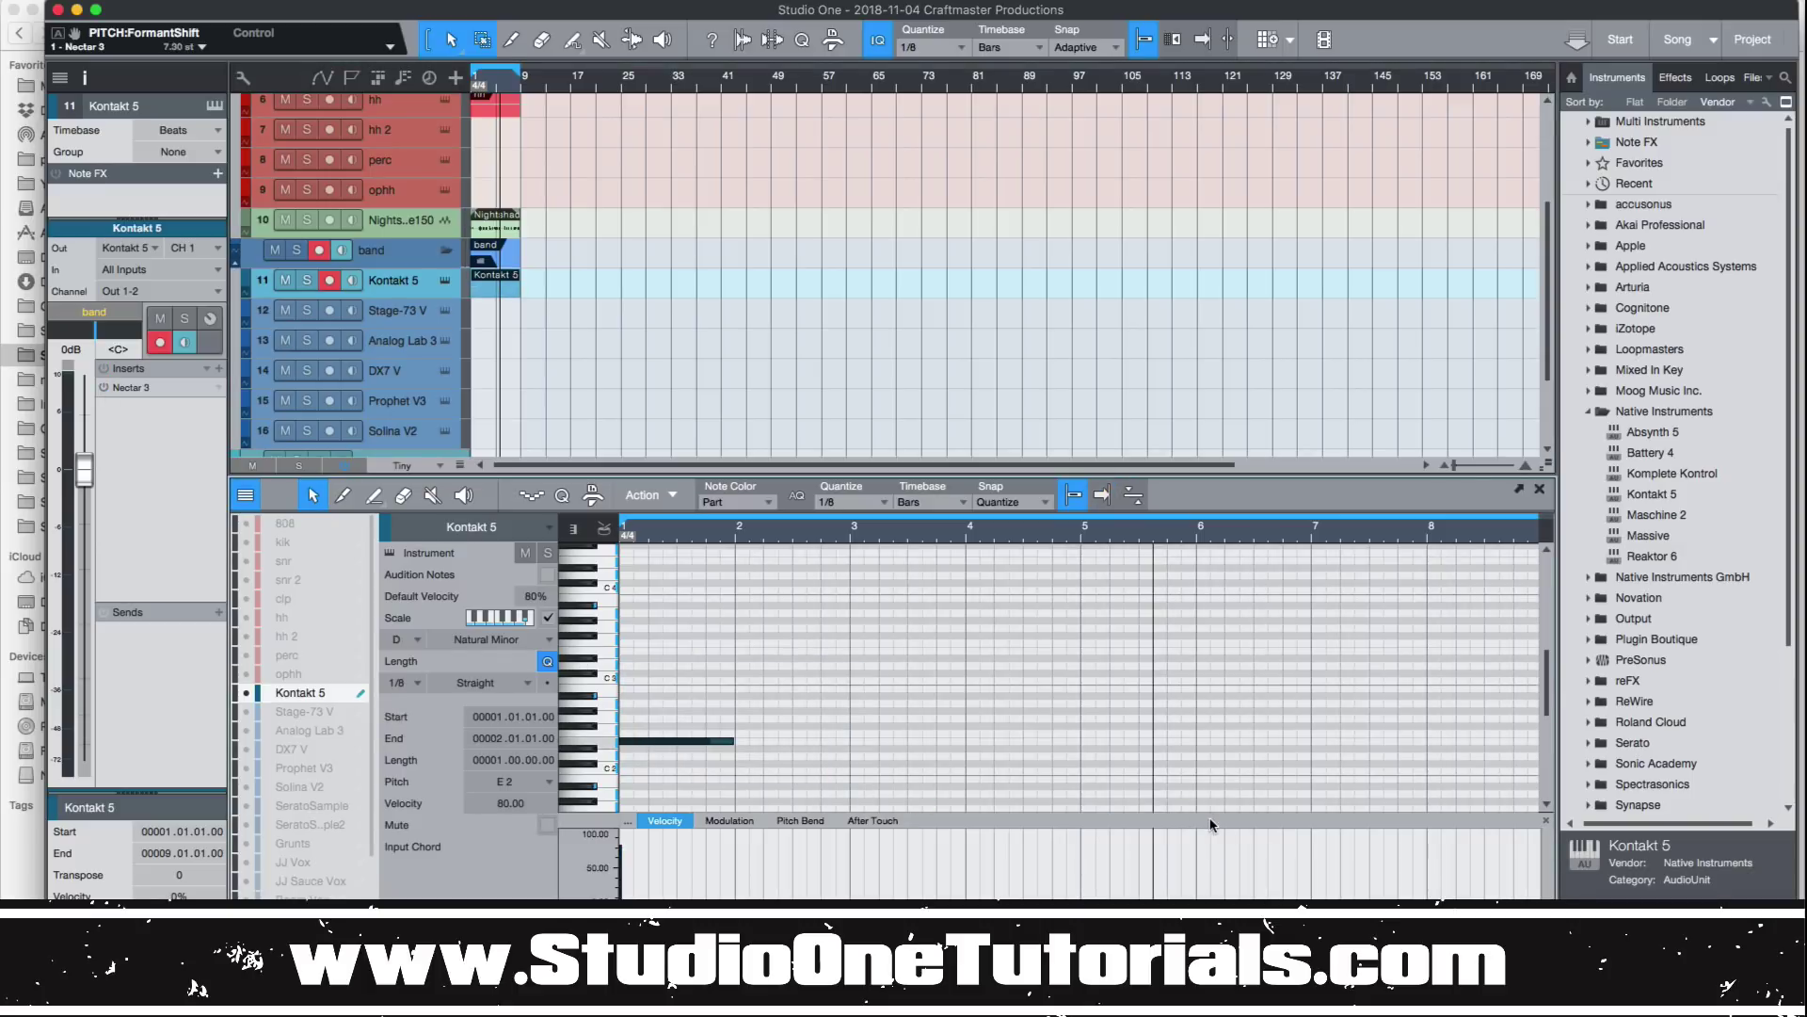
left_click_drag(1211, 825, 1122, 741)
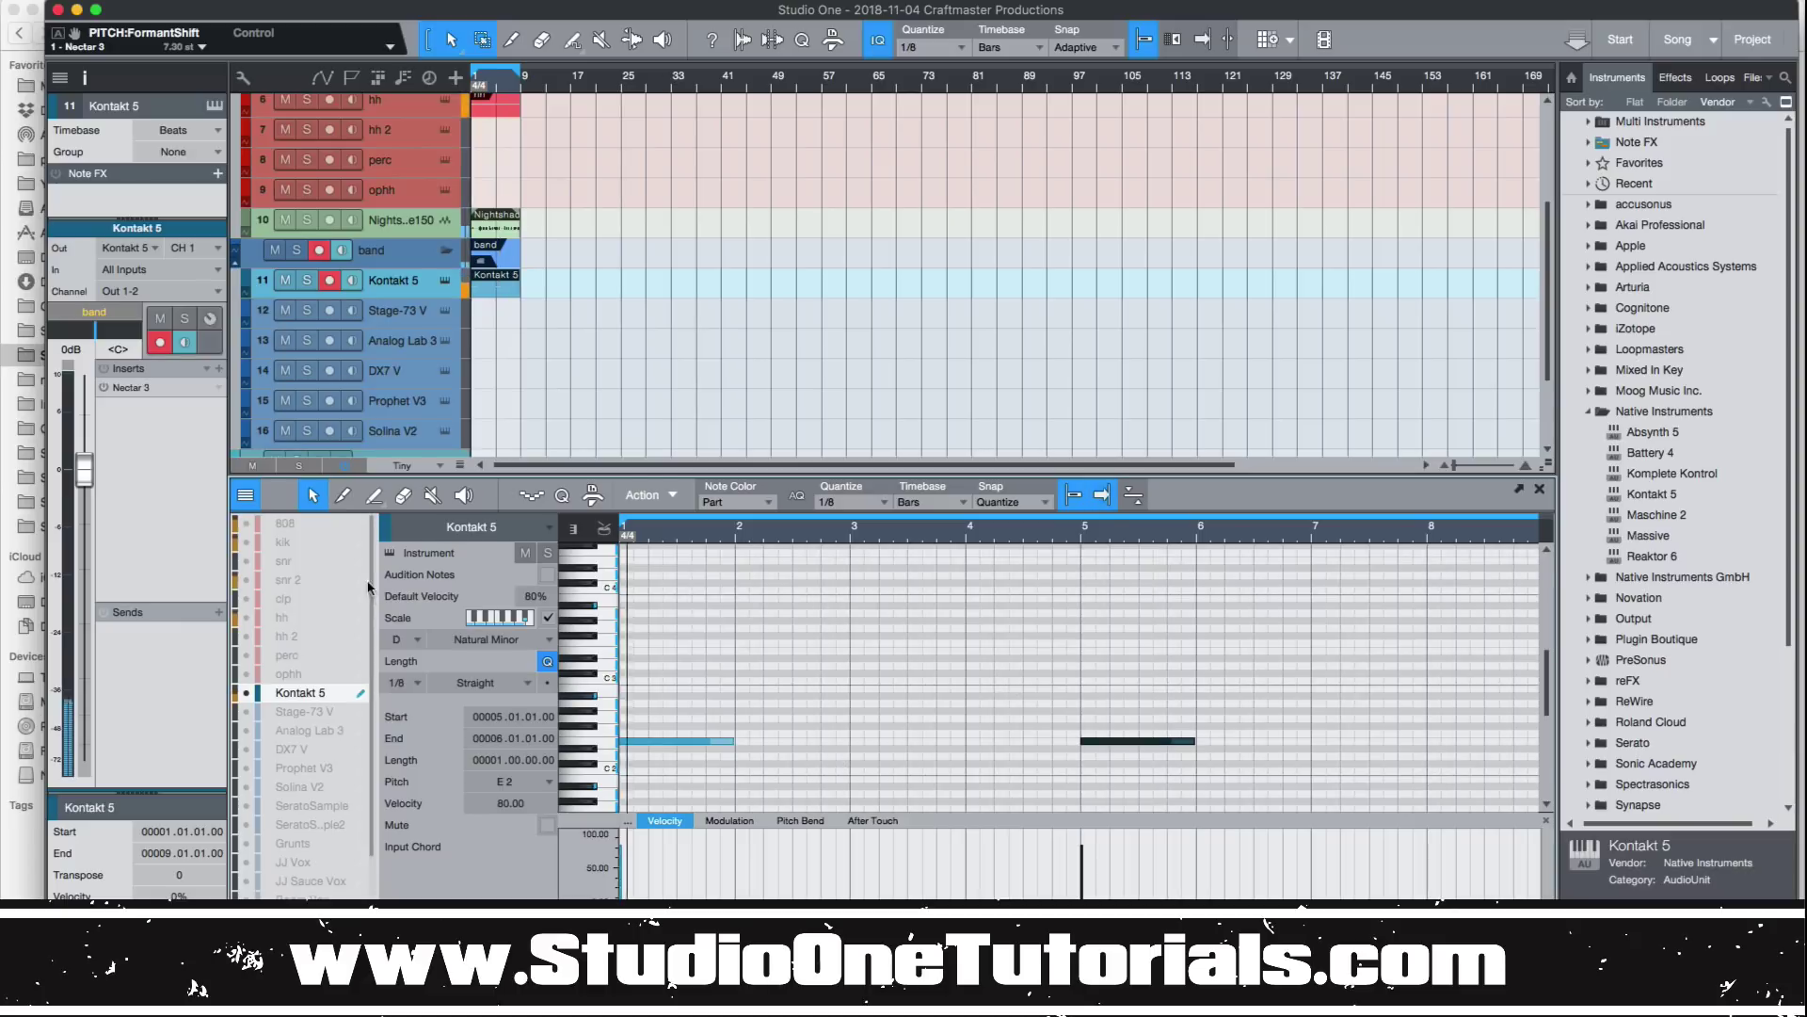
Step: Insert the Mixtool plug-in ahead of Nectar 3 on the Kontakt 5 channel and set its gain to 12.24 dB
left_click(218, 368)
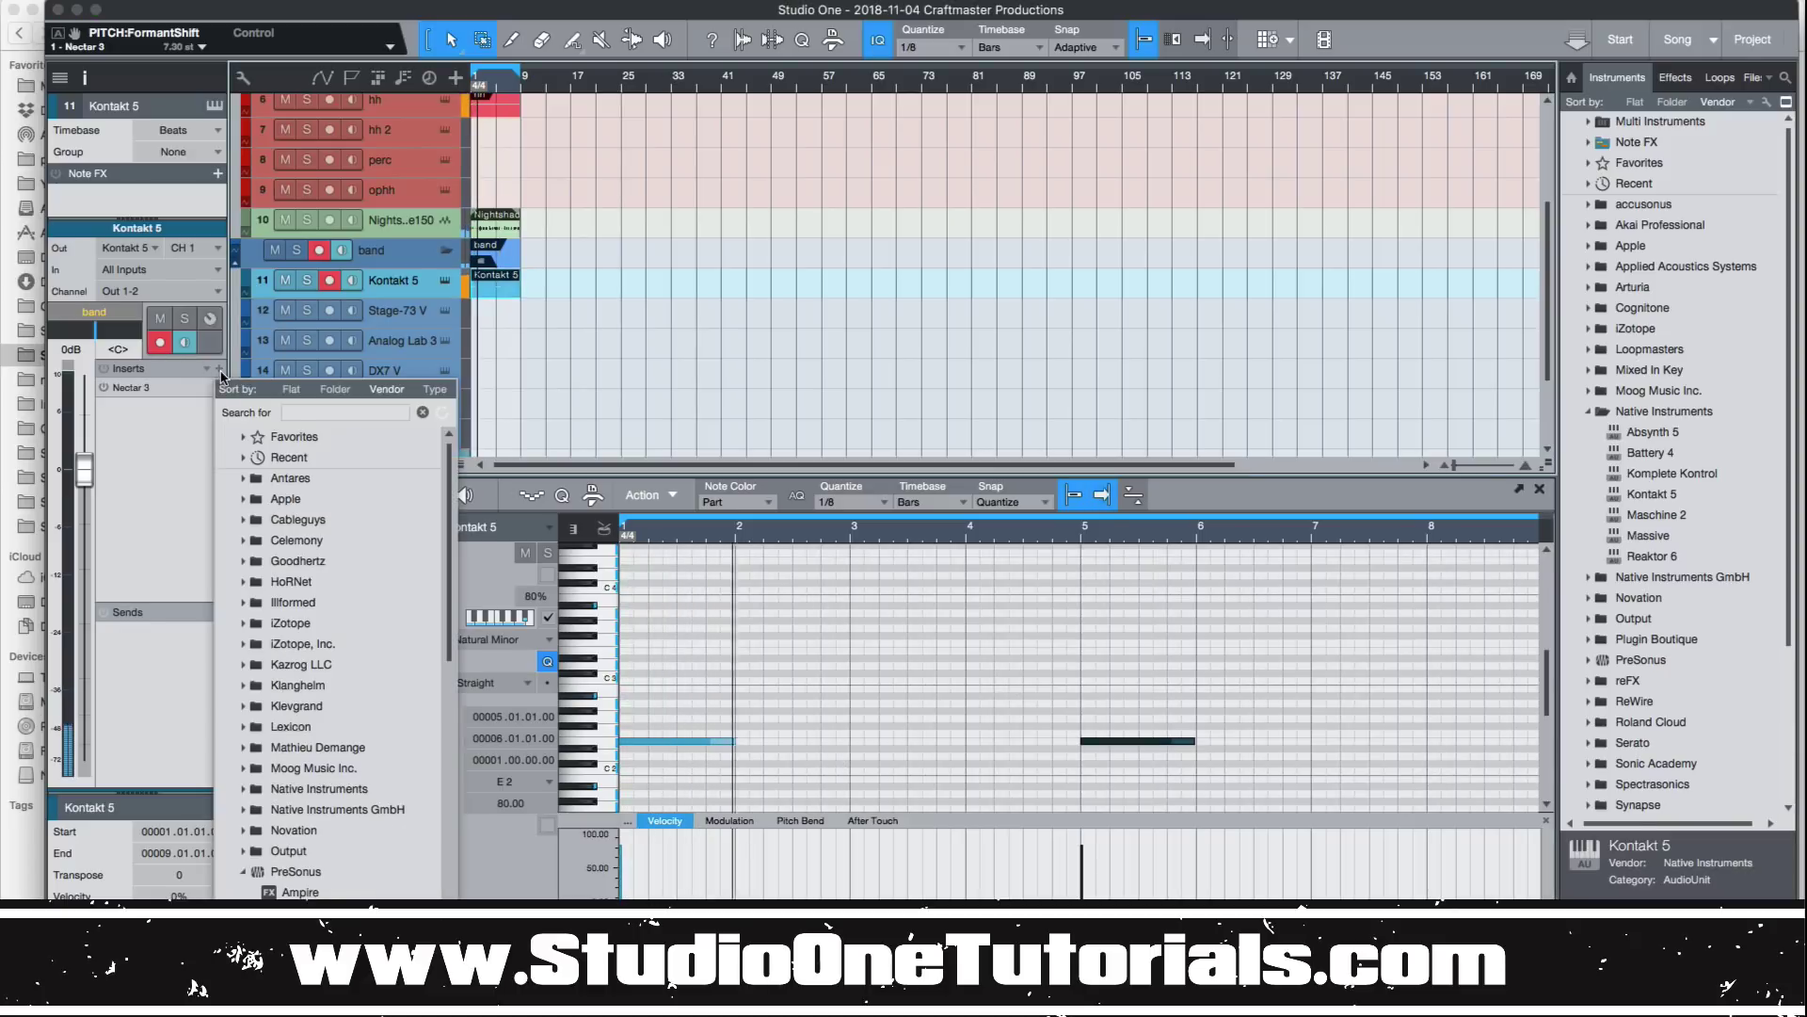
left_click(310, 413)
type("mix")
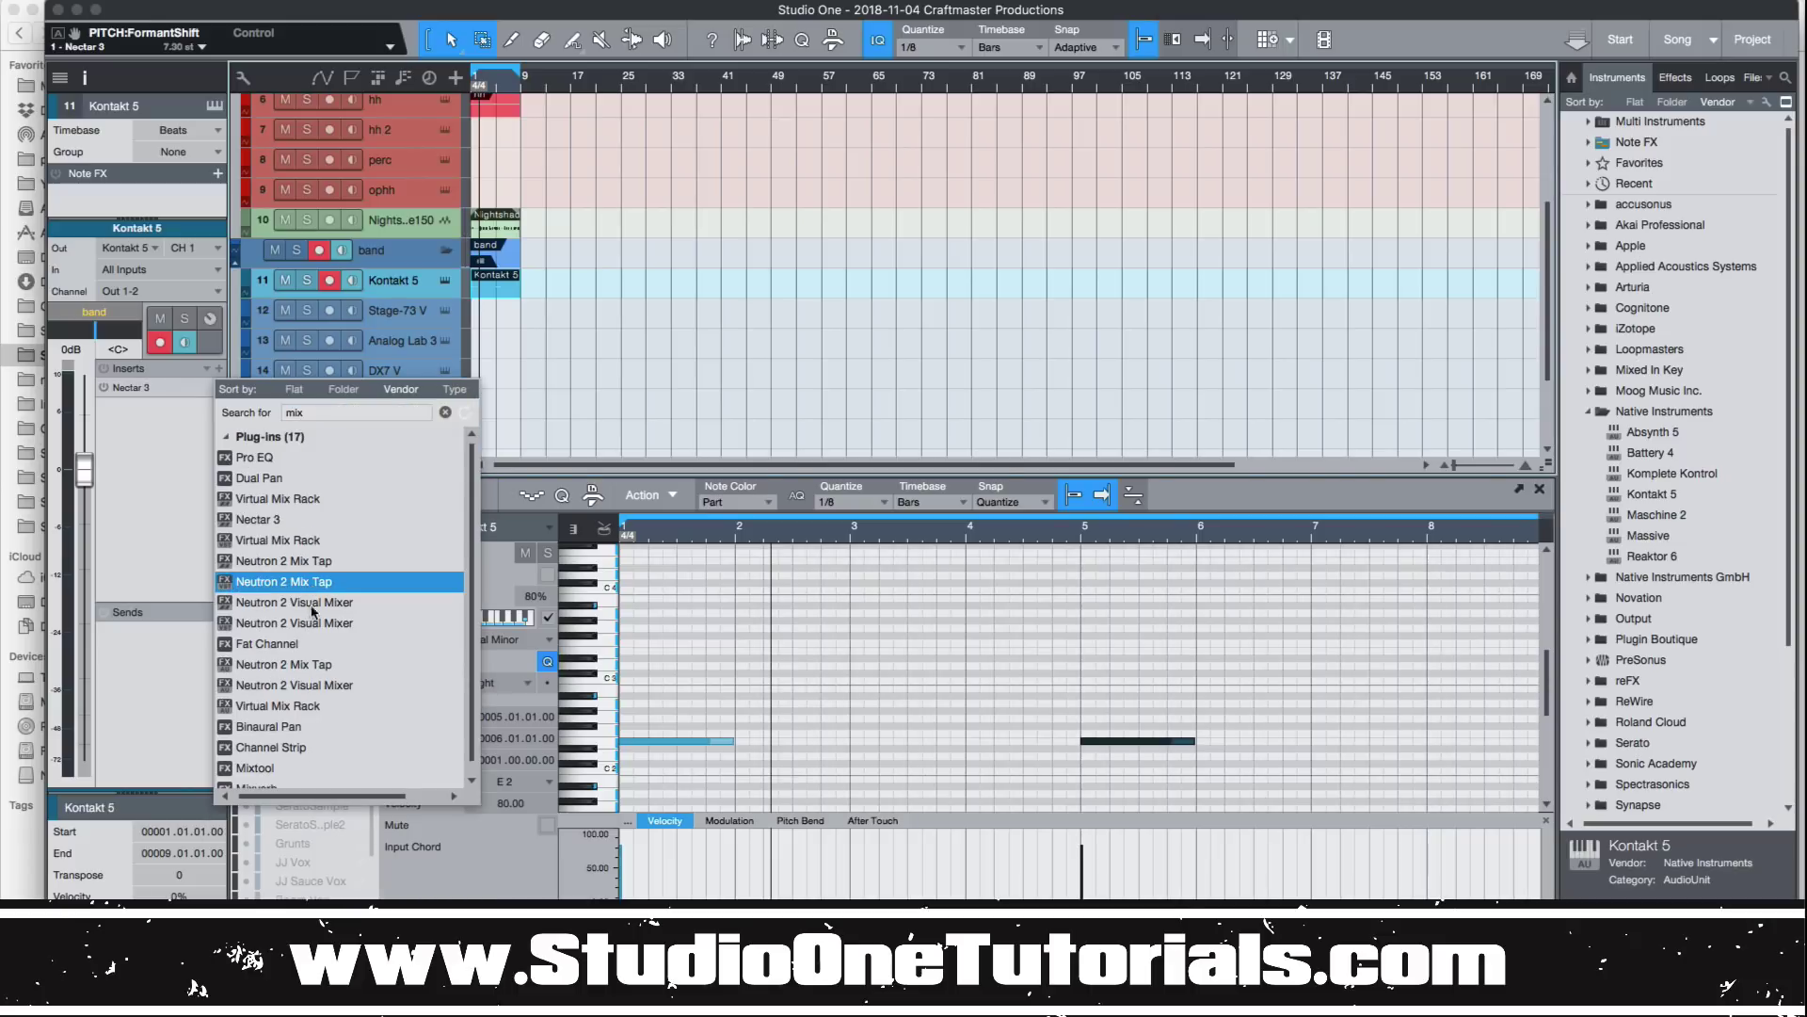
scroll(339, 770, "down", 1)
left_click(324, 758)
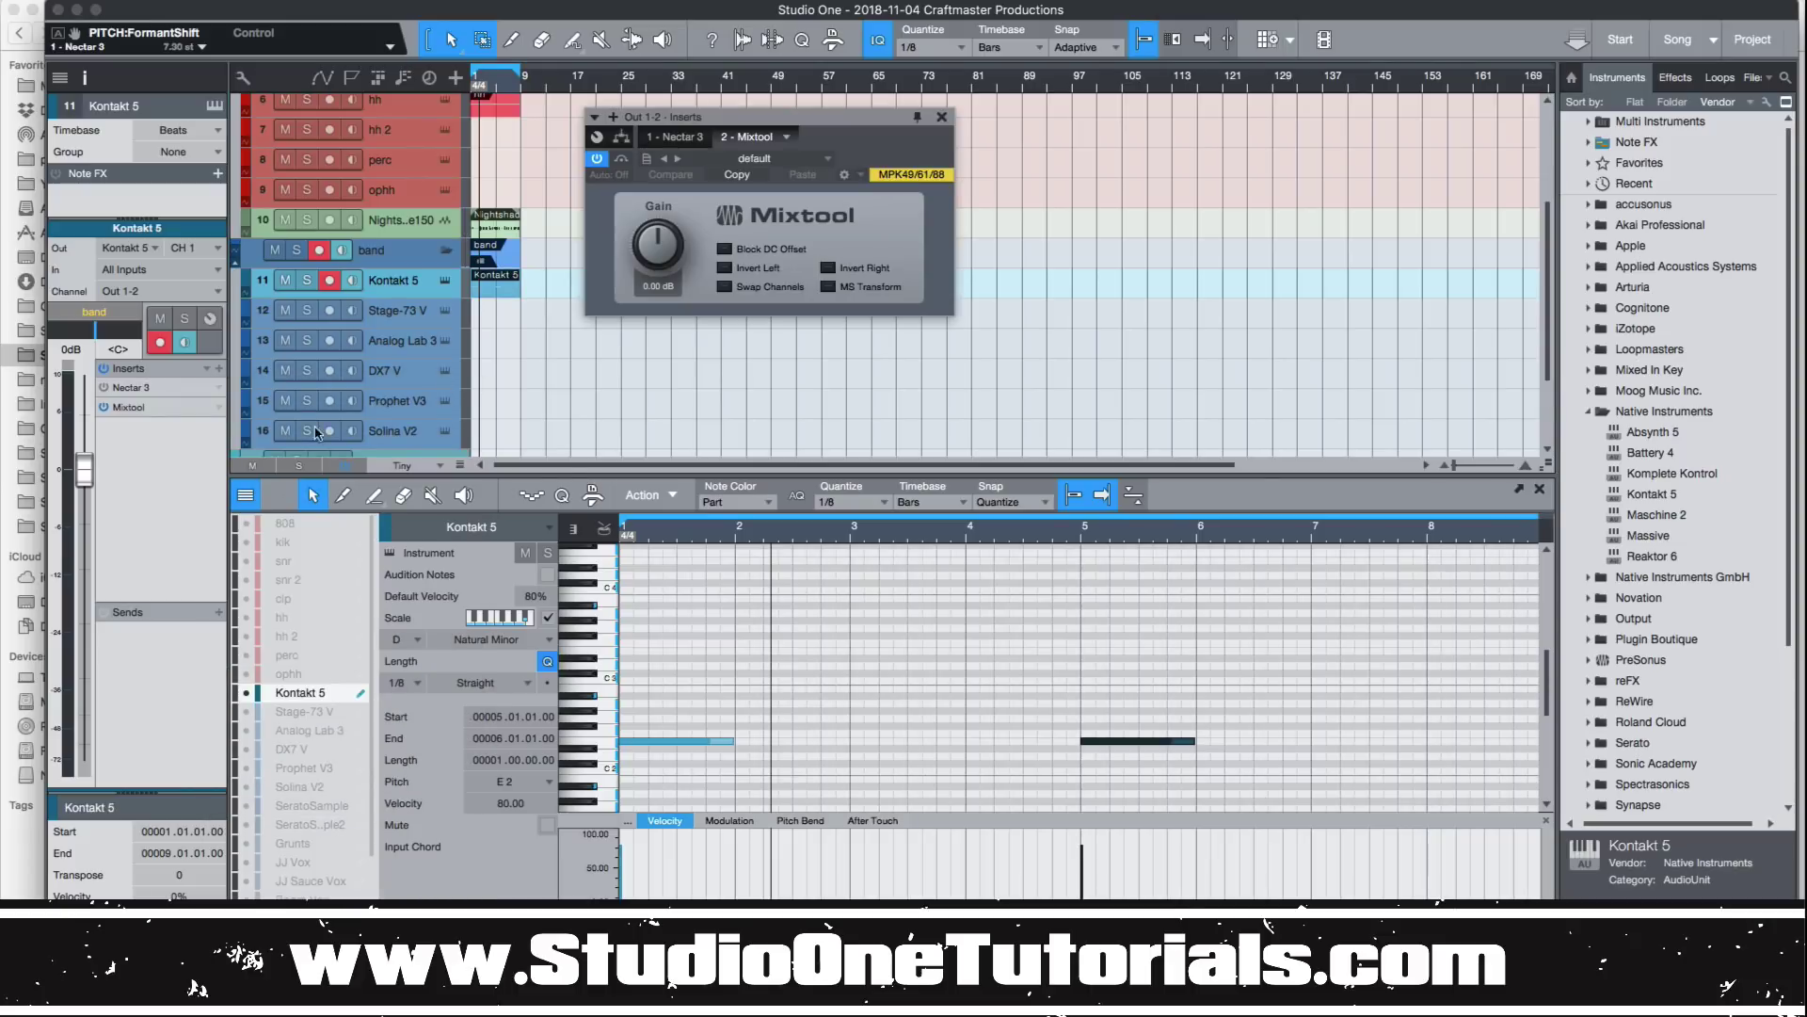
left_click_drag(171, 414, 177, 383)
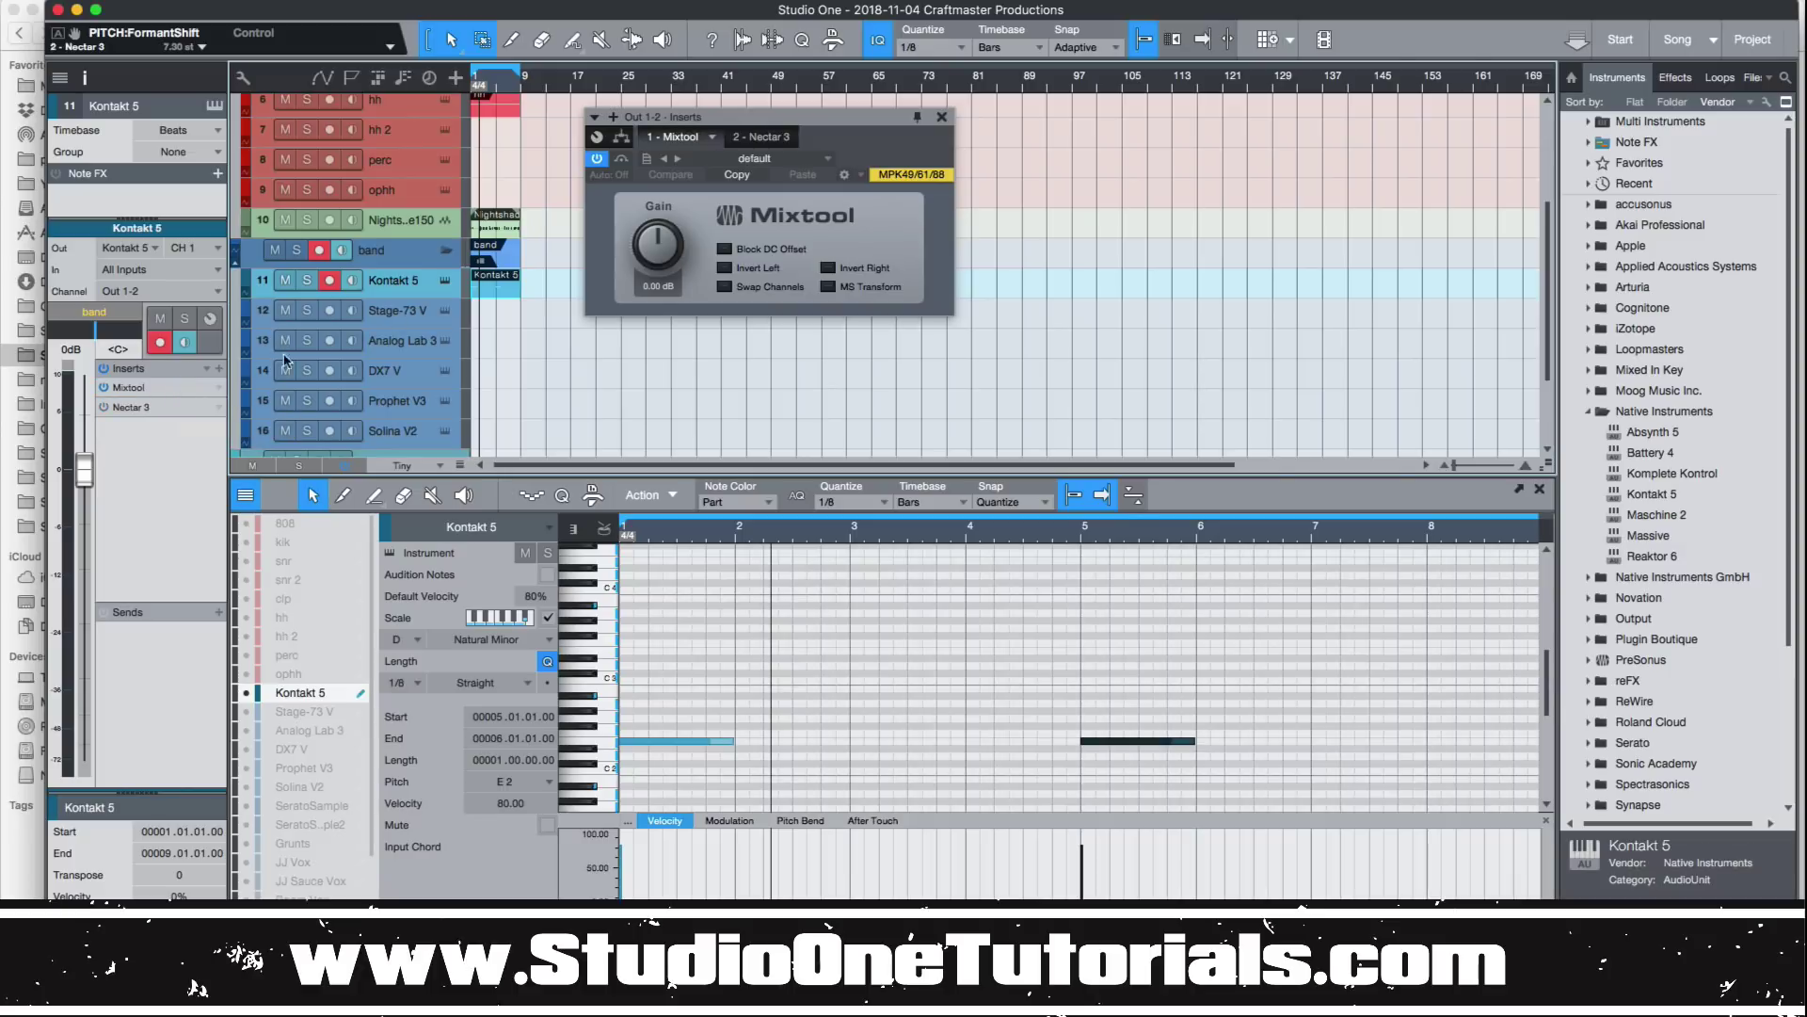
mouse_move(662, 245)
left_mouse_down()
mouse_move(661, 226)
mouse_move(654, 255)
left_mouse_up()
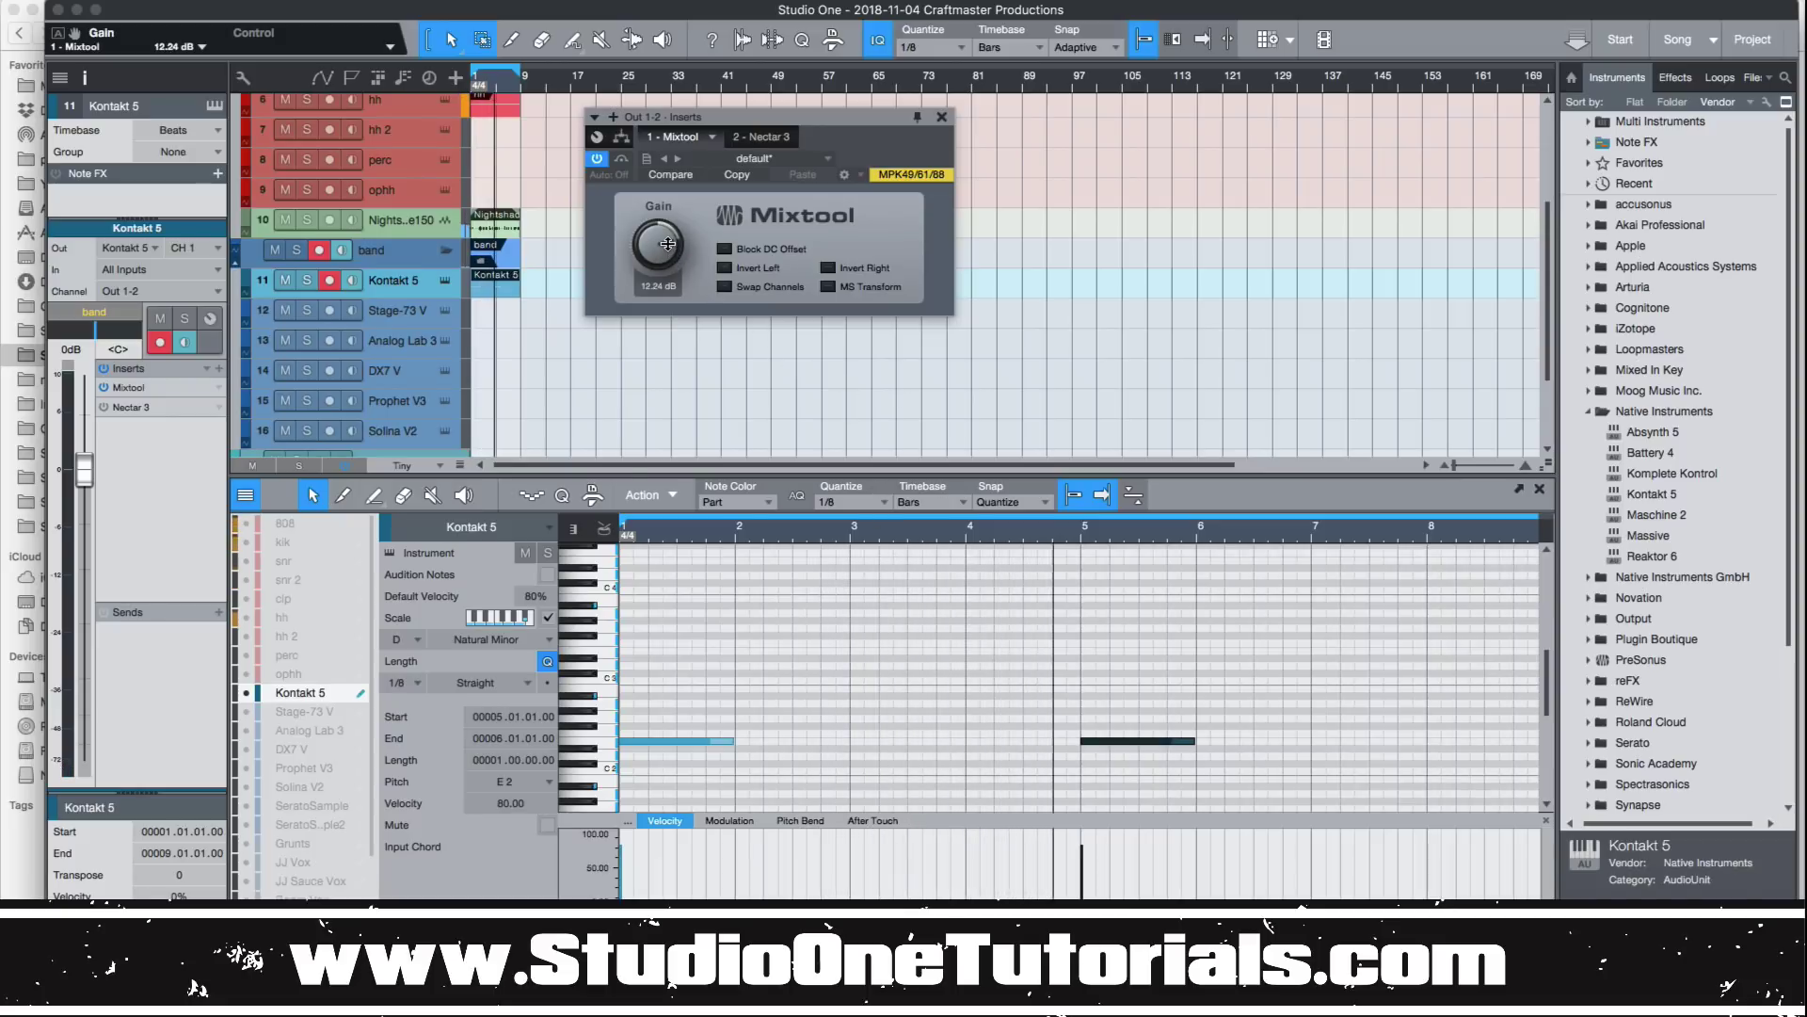
left_click_drag(668, 252, 668, 244)
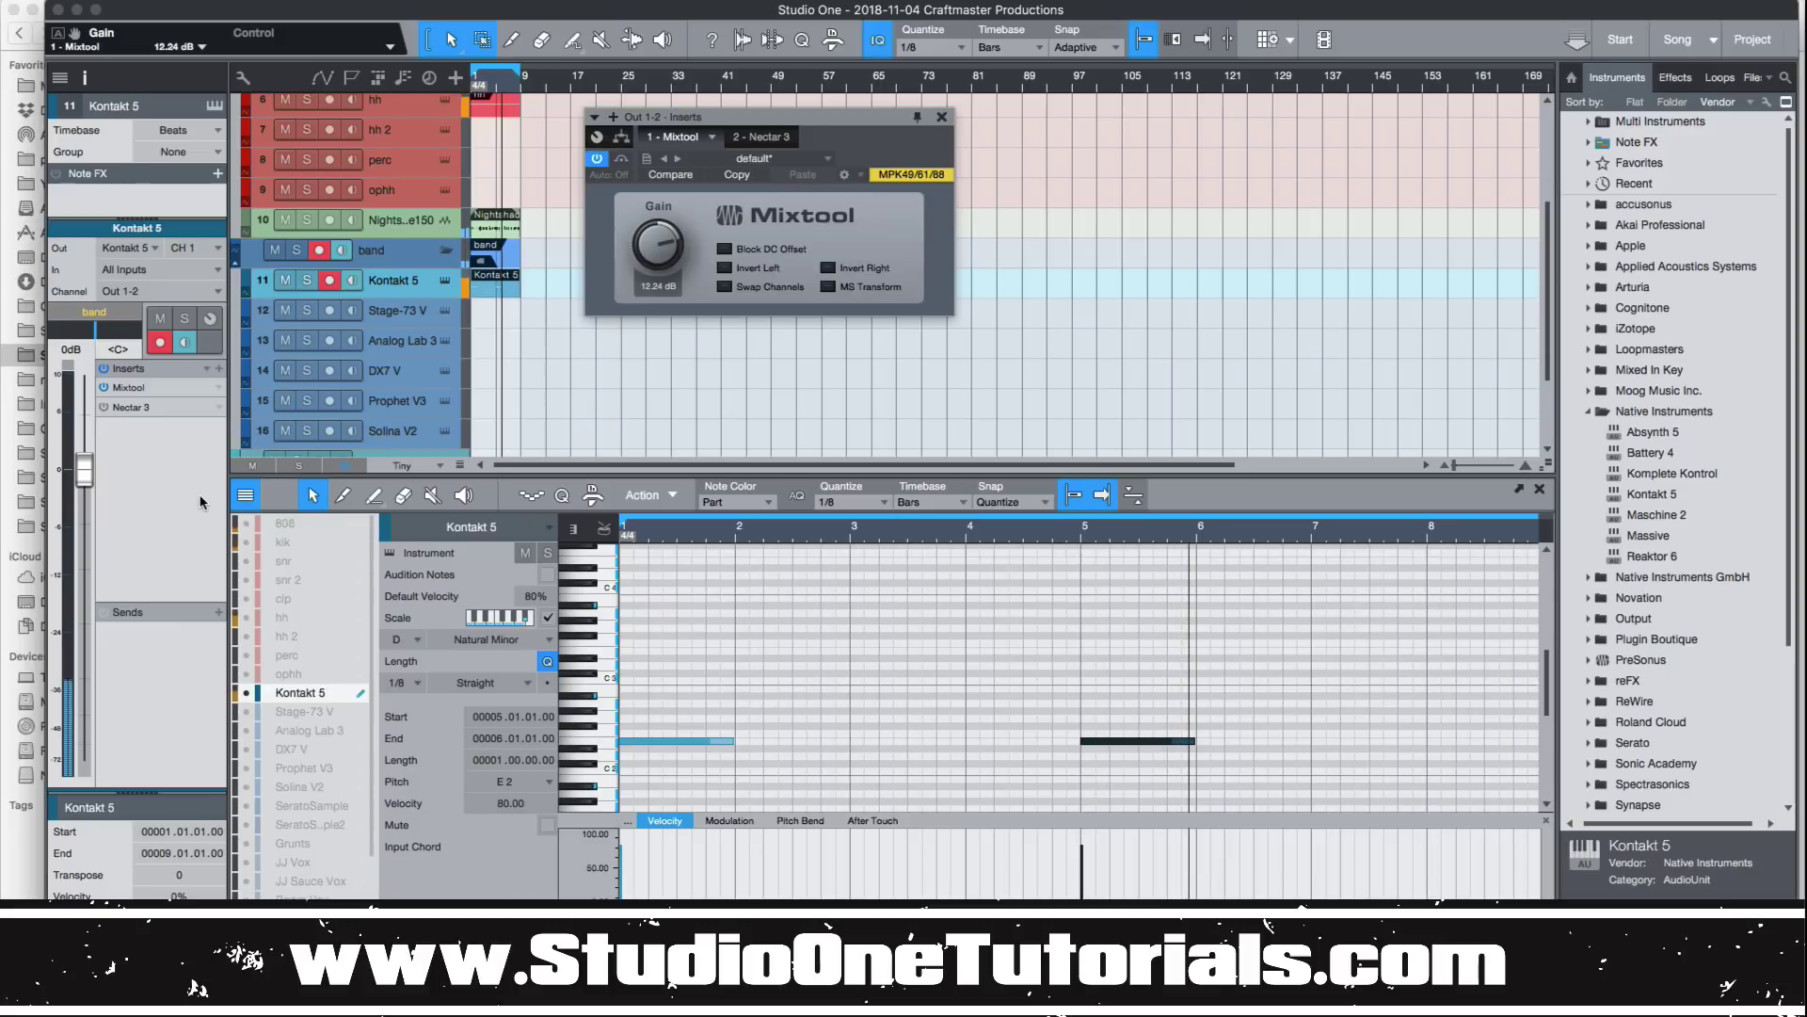
Step: Enable Nectar 3's pitch correction in the key of D minor, with Strength at 100% and Speed at 200 ms
left_click(105, 407)
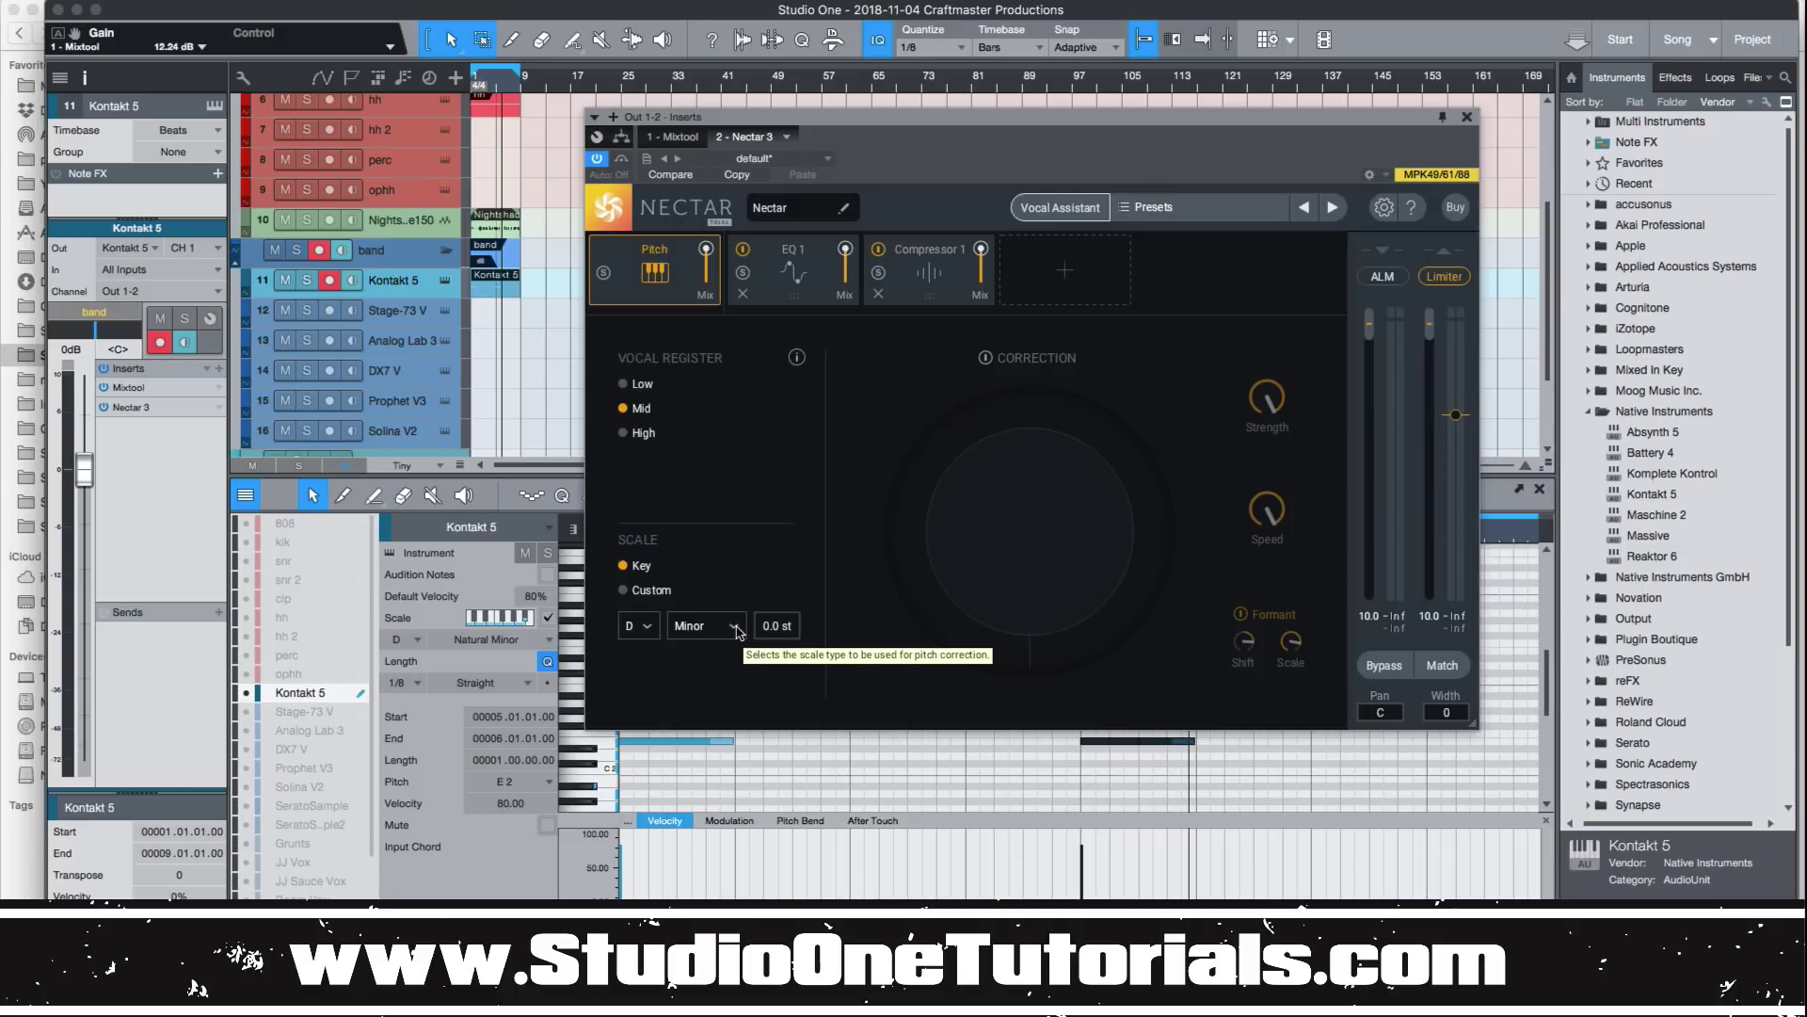
left_click(654, 626)
left_click(645, 707)
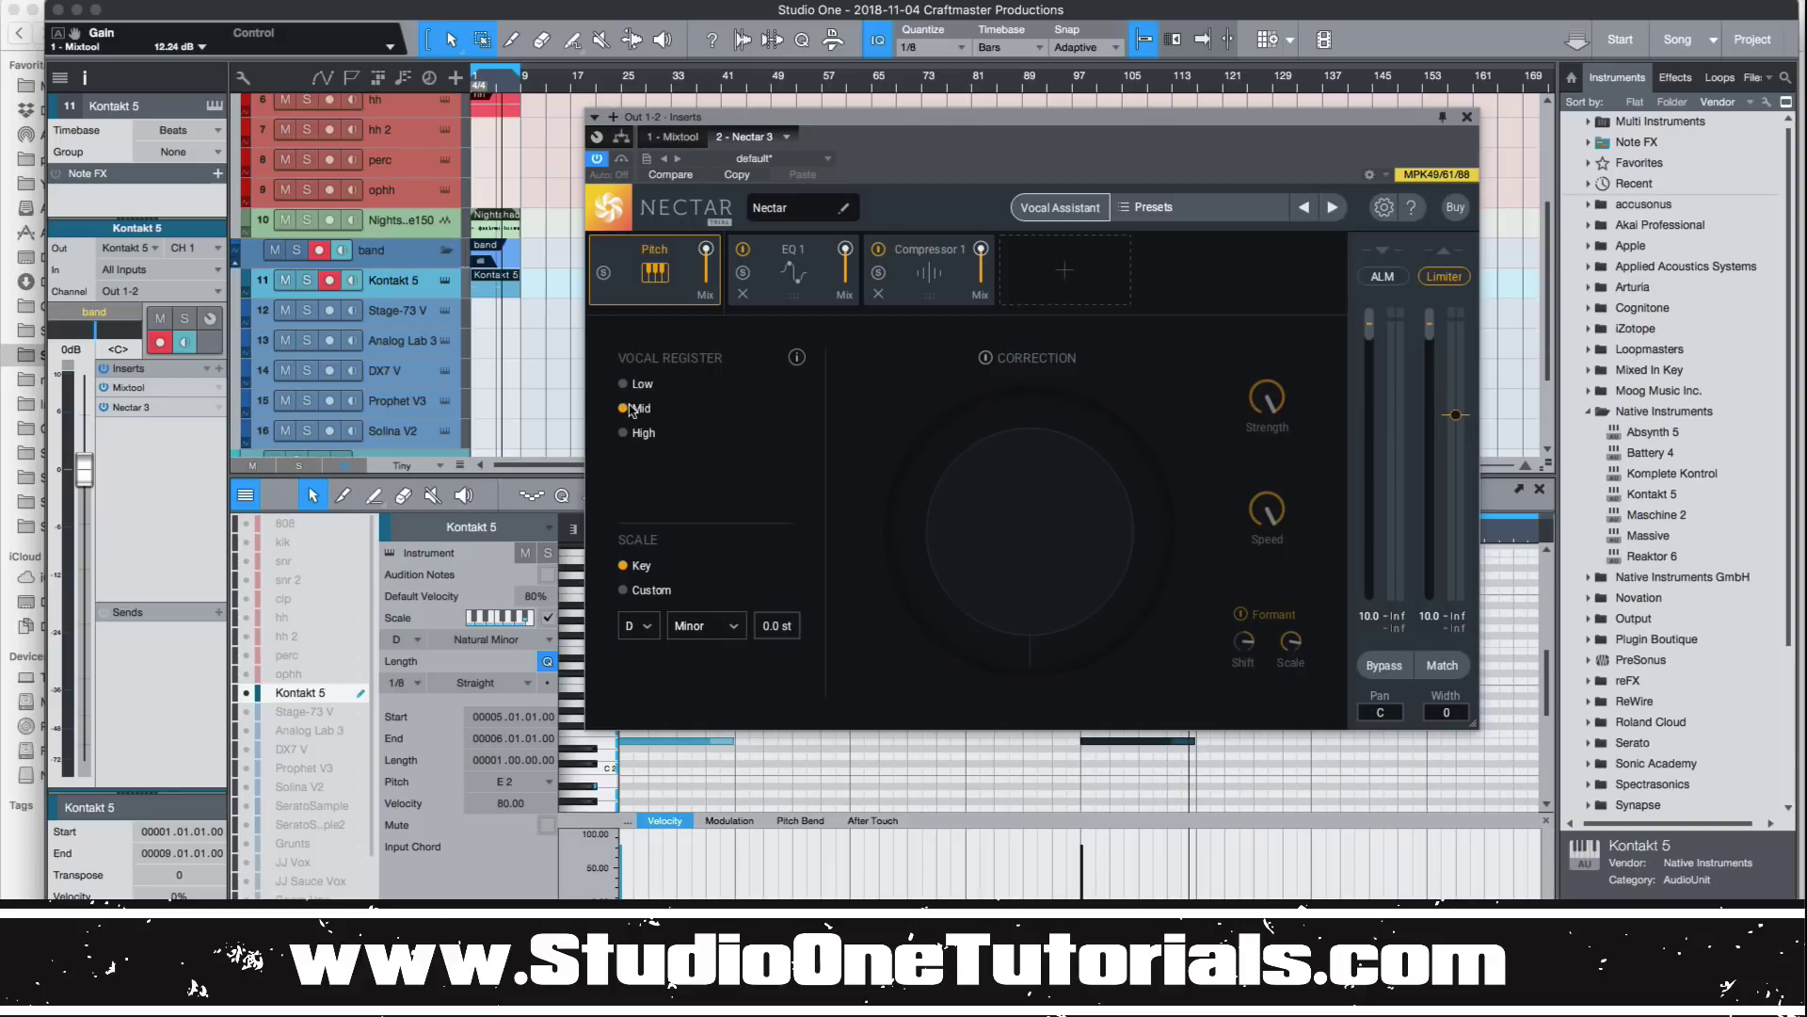
left_click(986, 358)
left_click_drag(1280, 405, 1254, 287)
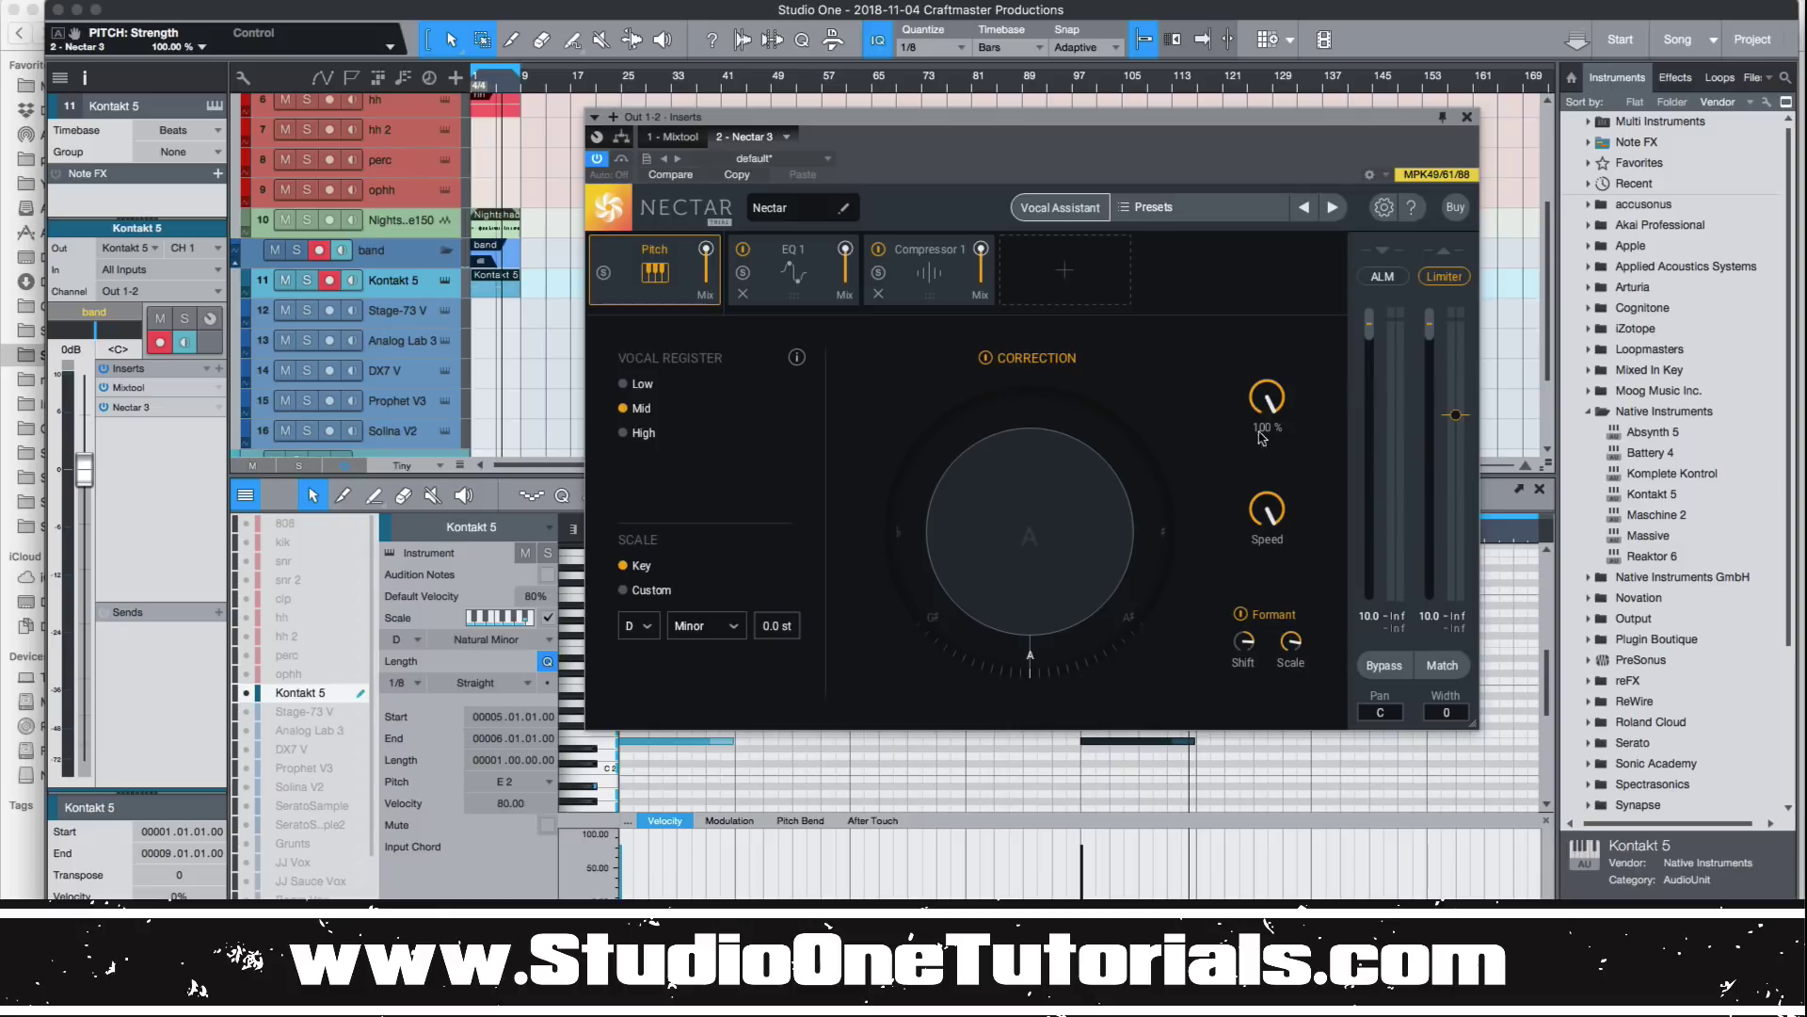
left_click_drag(1277, 500, 1275, 796)
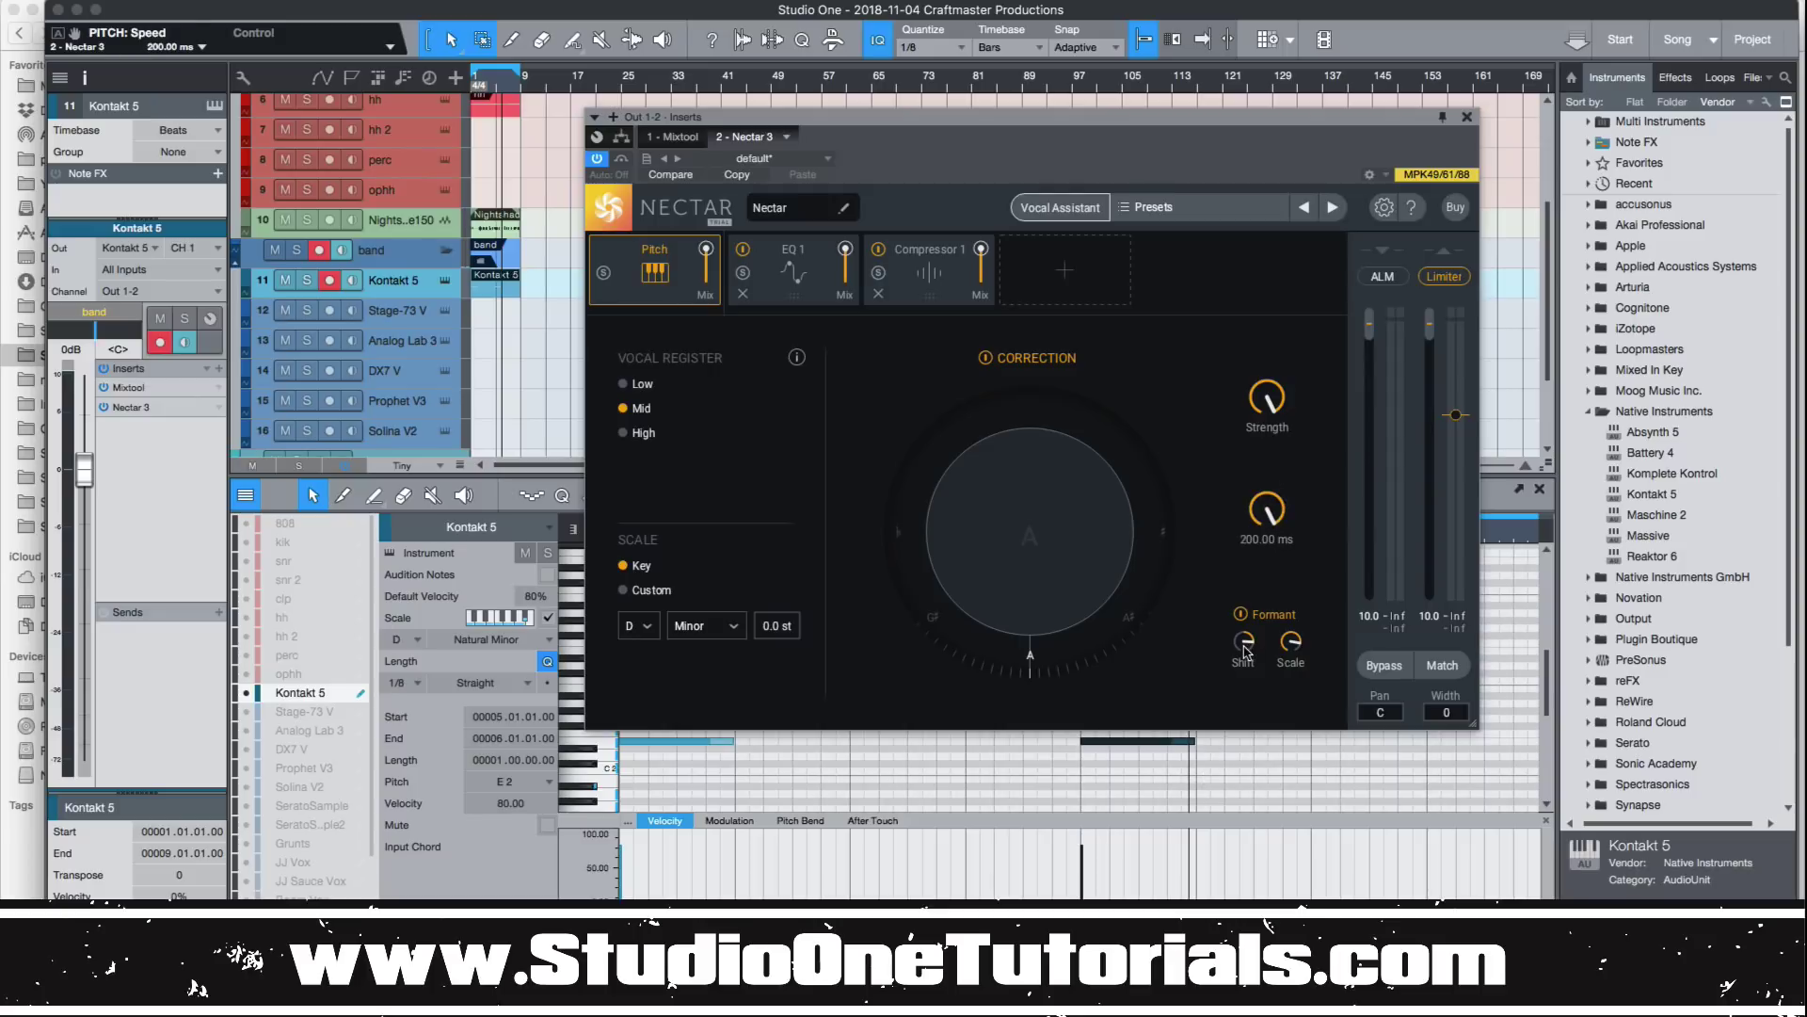
Step: Set the Pitch module's formant Scale to 32.88 and its formant Shift to 12 st while auditioning the loop
left_click_drag(1244, 650, 1249, 645)
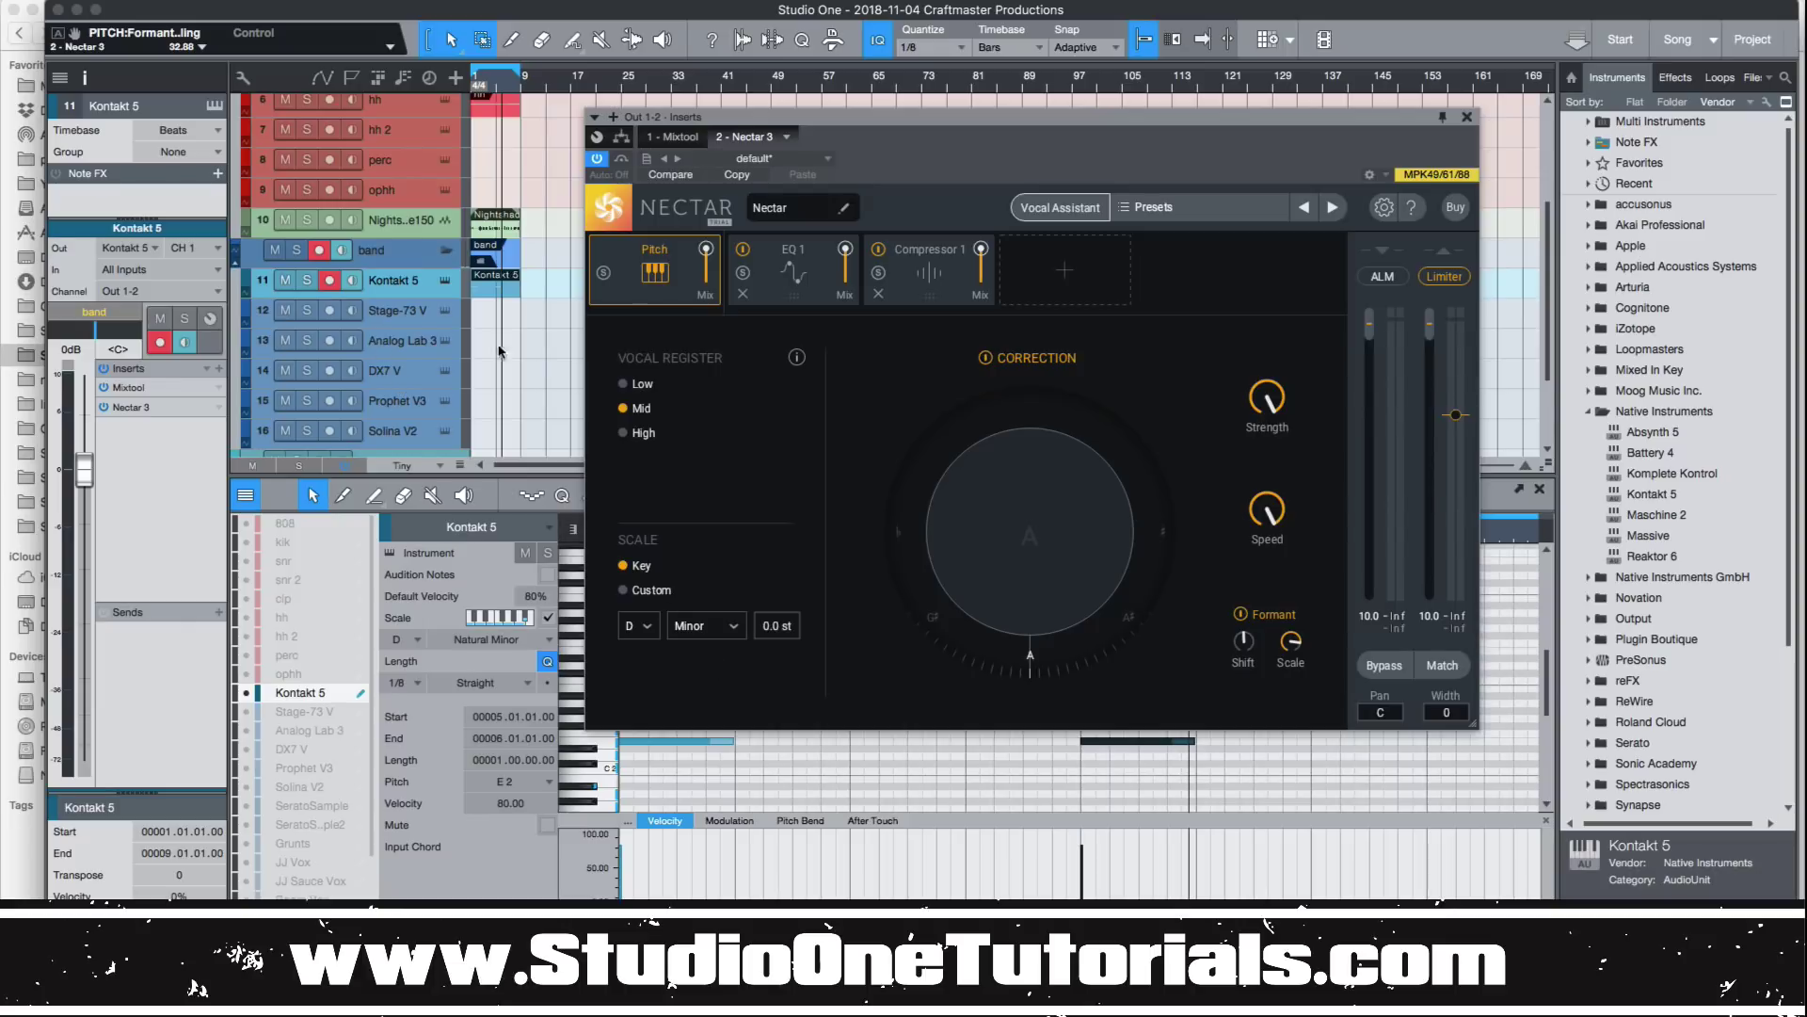
key("space")
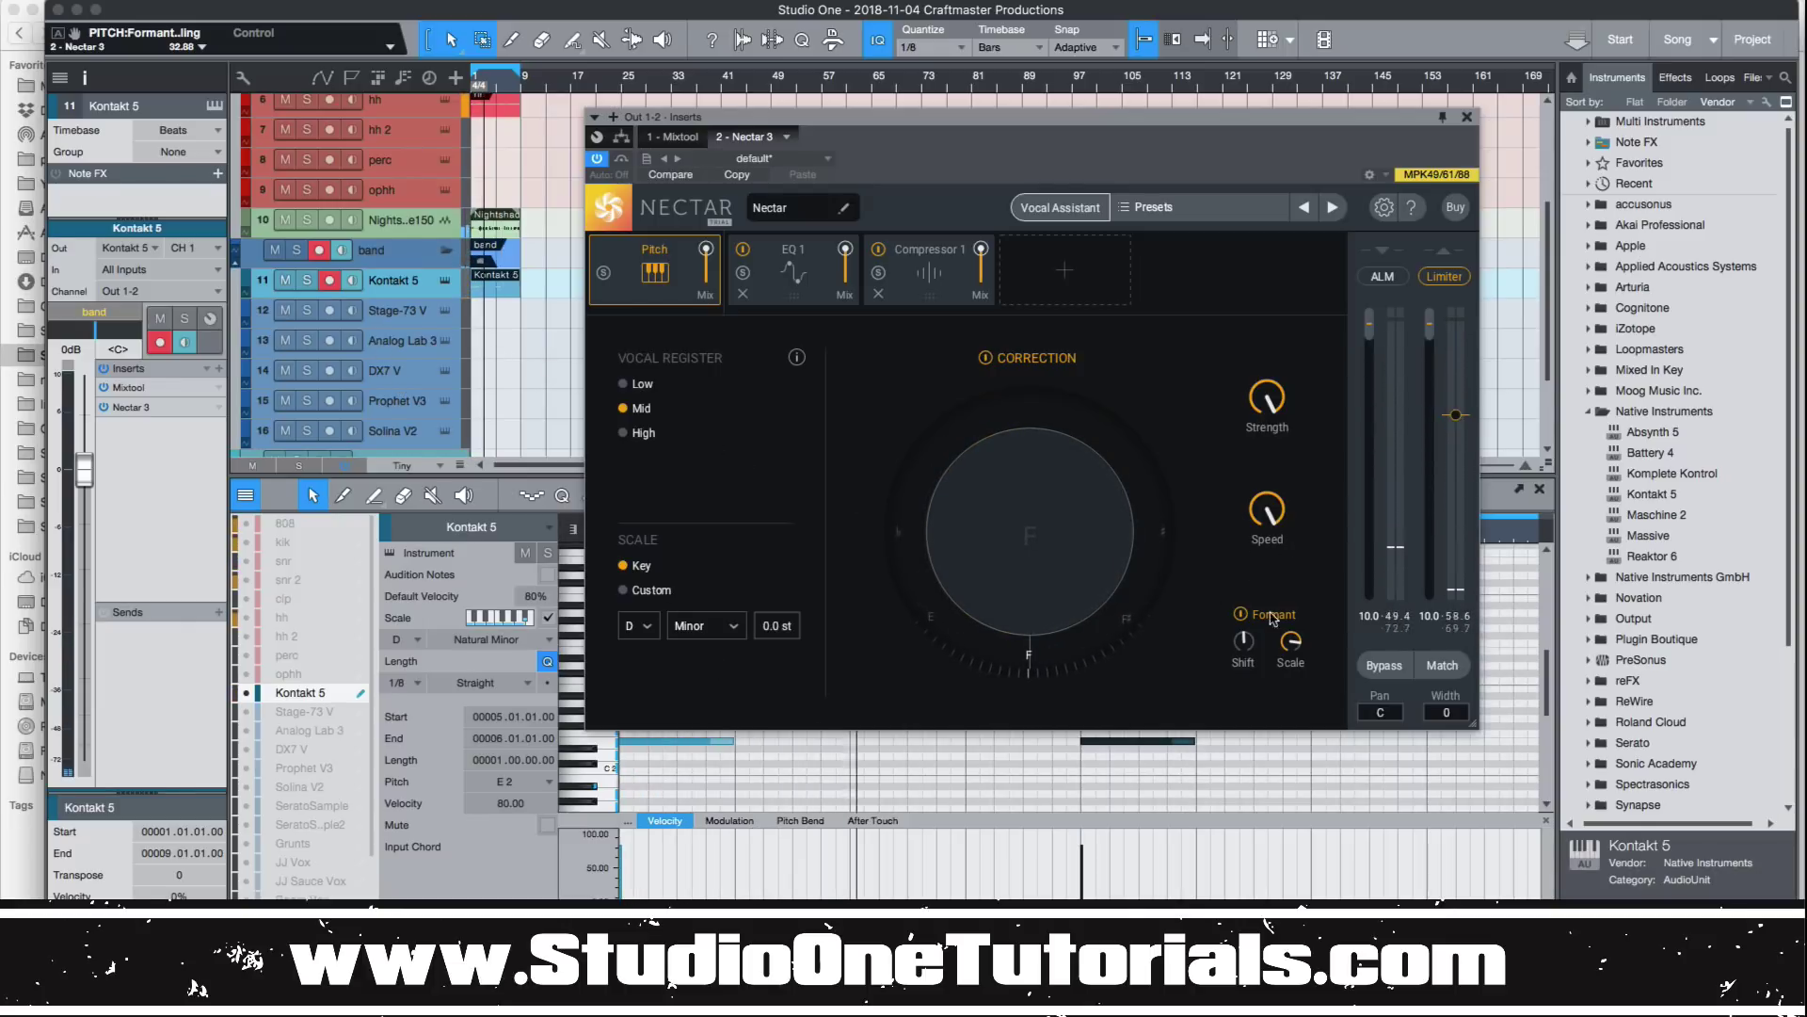
left_click_drag(1244, 641, 1271, 527)
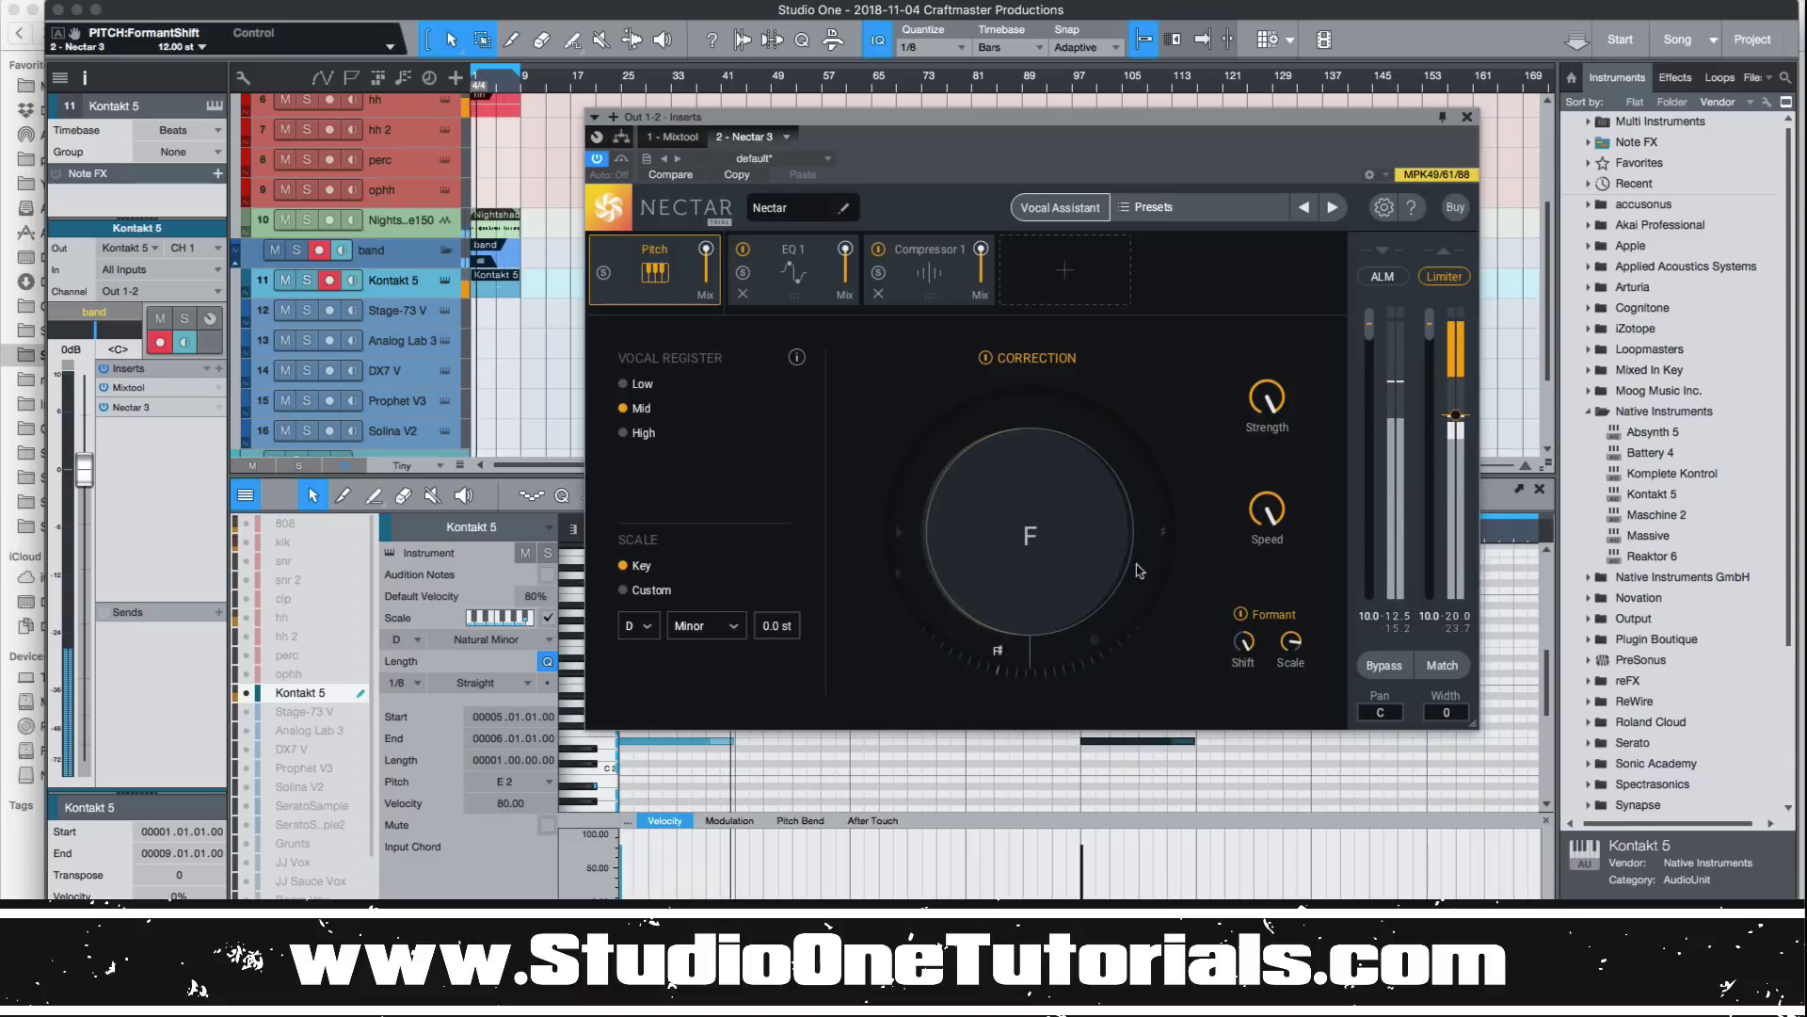
mouse_move(1288, 545)
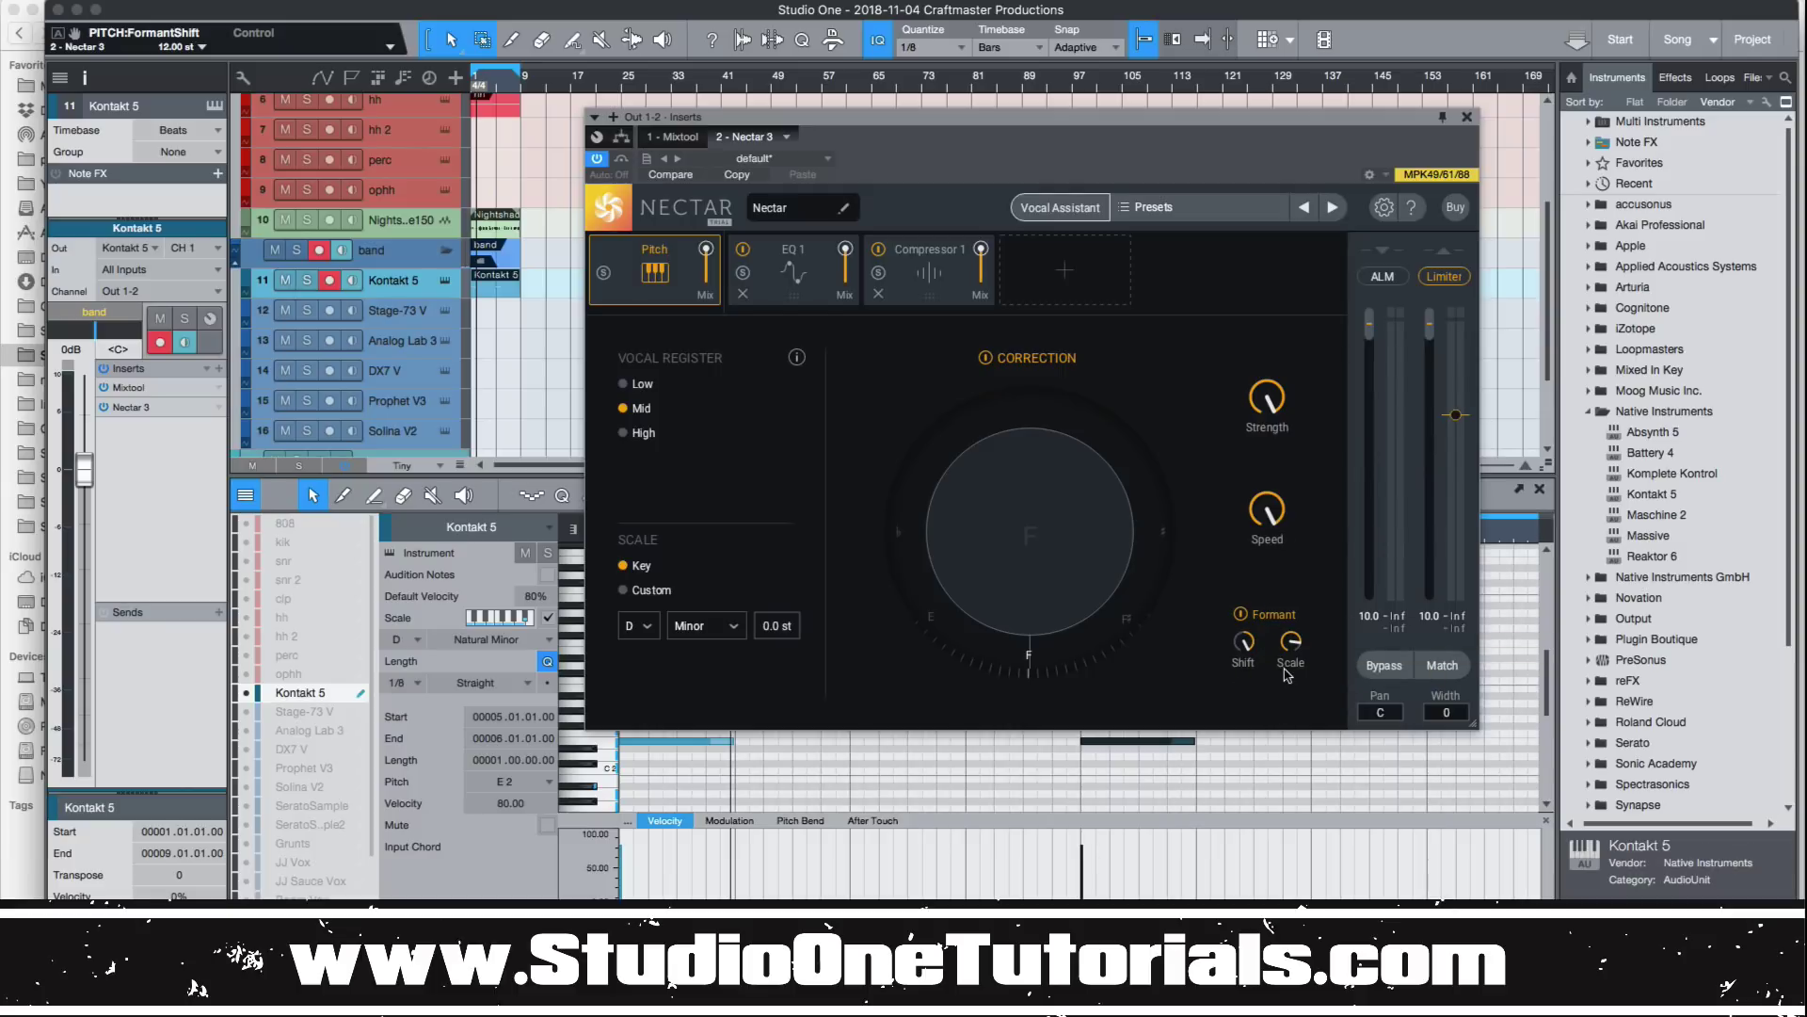
mouse_move(1265, 661)
Step: In EQ 1, raise the low-cut band's frequency and set band 2 to 730 Hz at -0.2 dB, auditioning the result
left_click(797, 273)
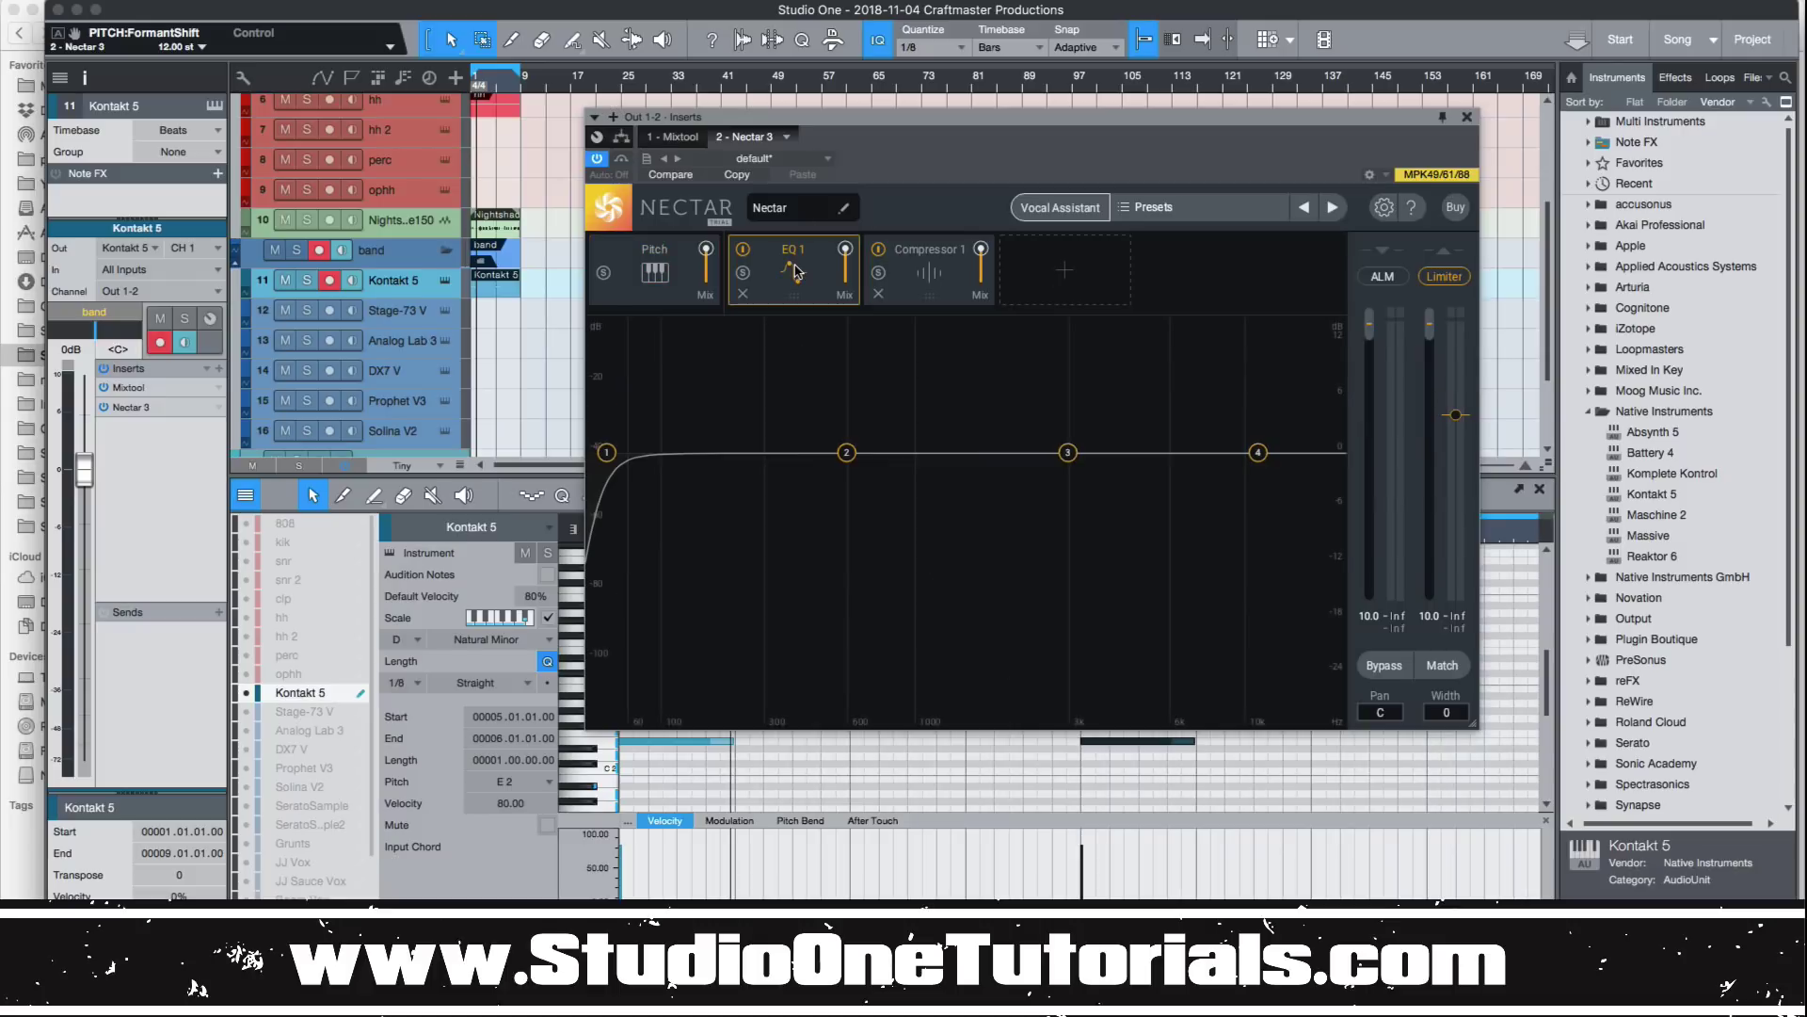
left_click_drag(614, 455, 922, 436)
key("space")
key("space")
Step: Add a Dimension module to the Nectar chain and place it before Compressor 1 during playback
left_click(1064, 270)
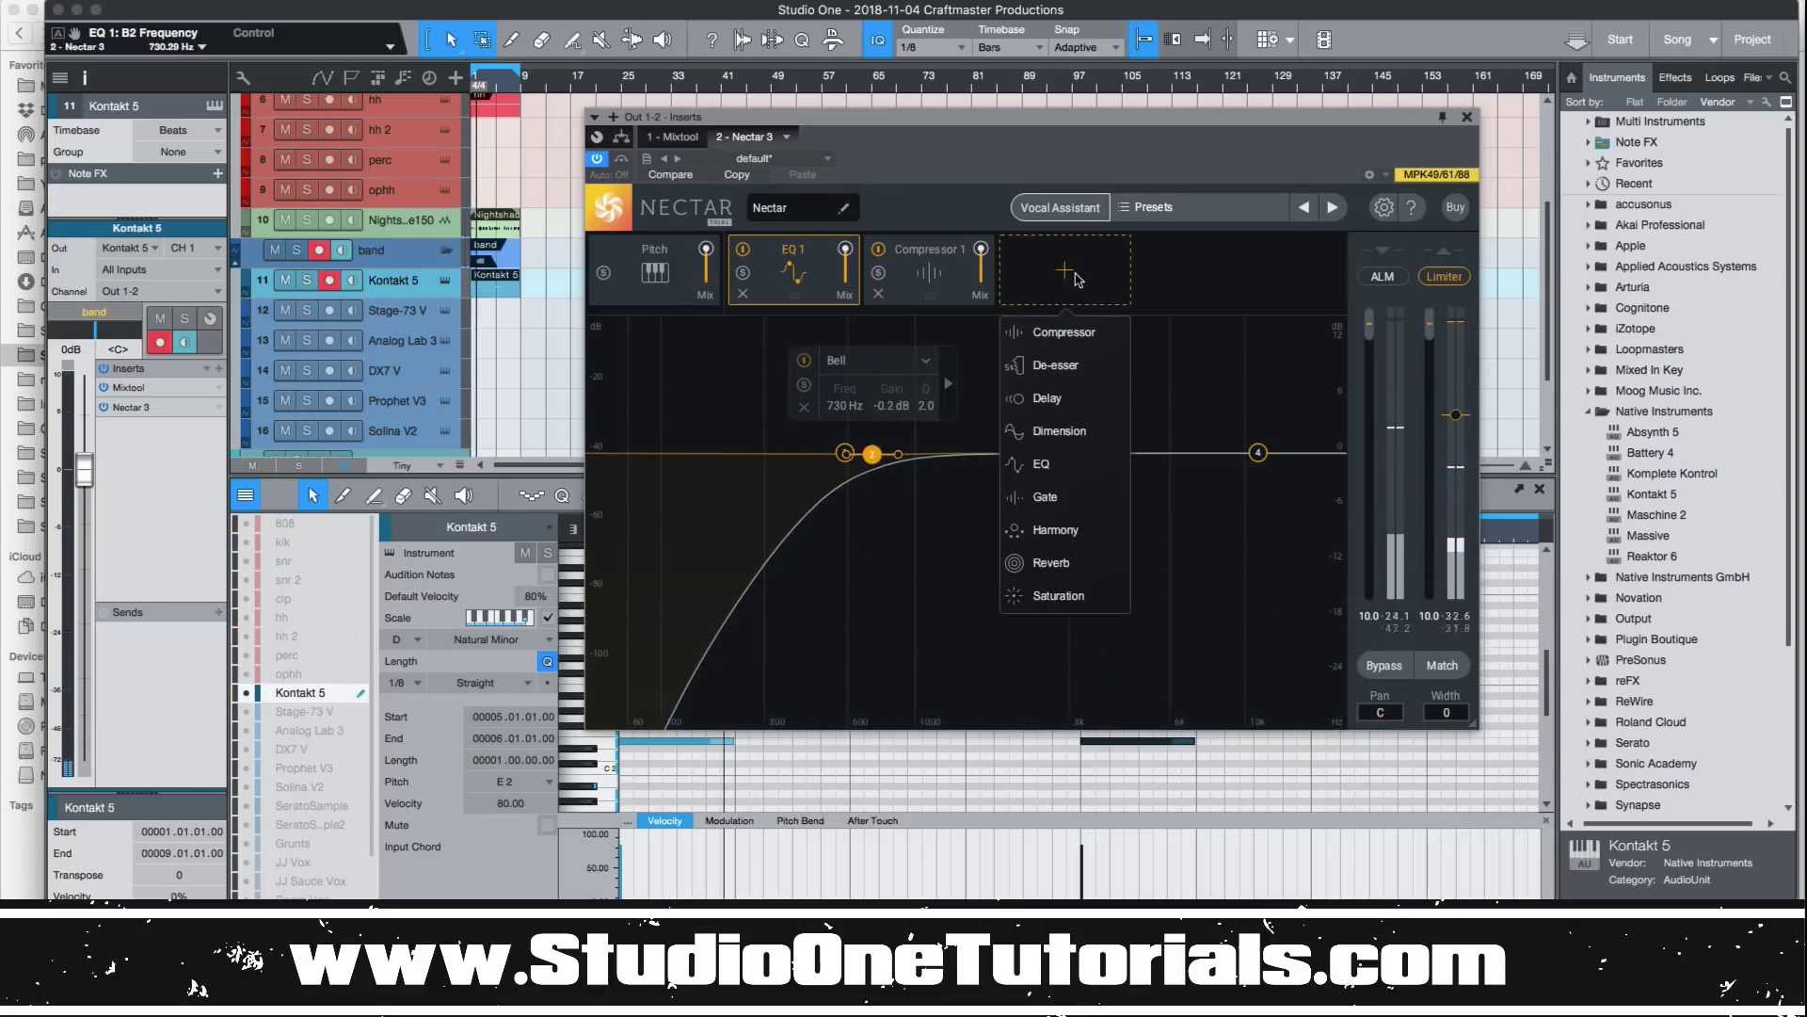
left_click(1079, 431)
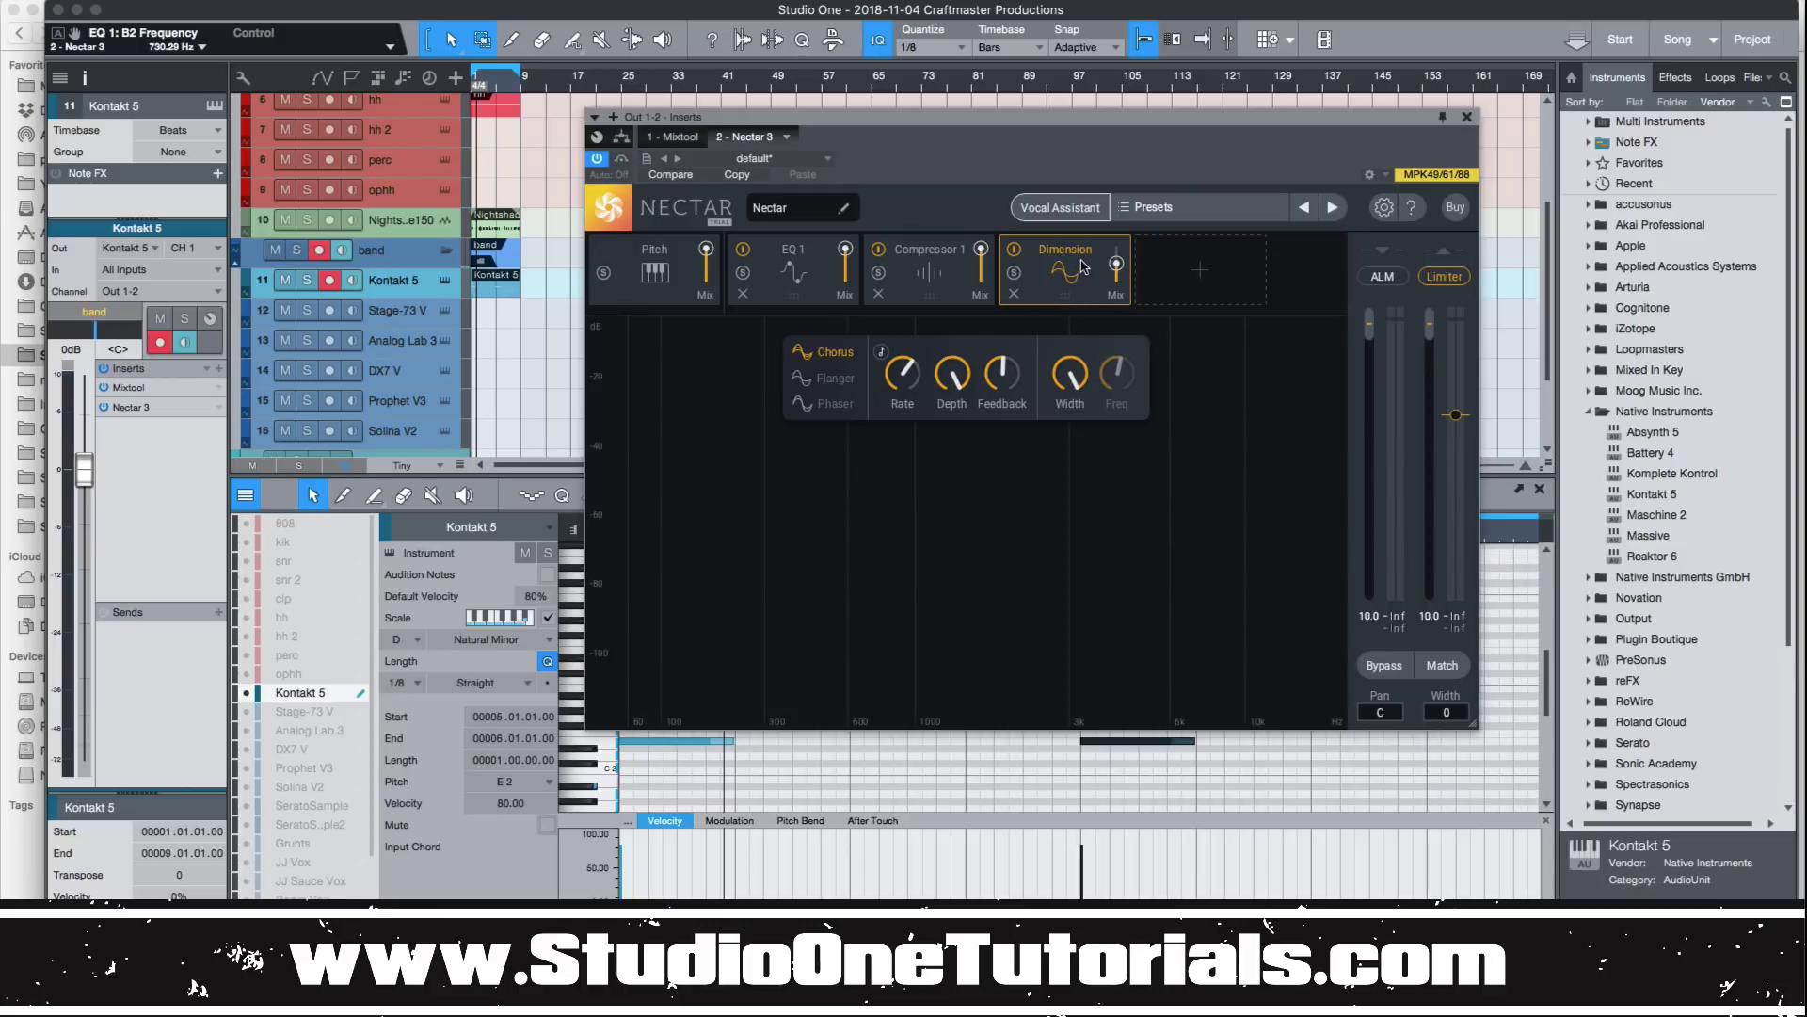
key("space")
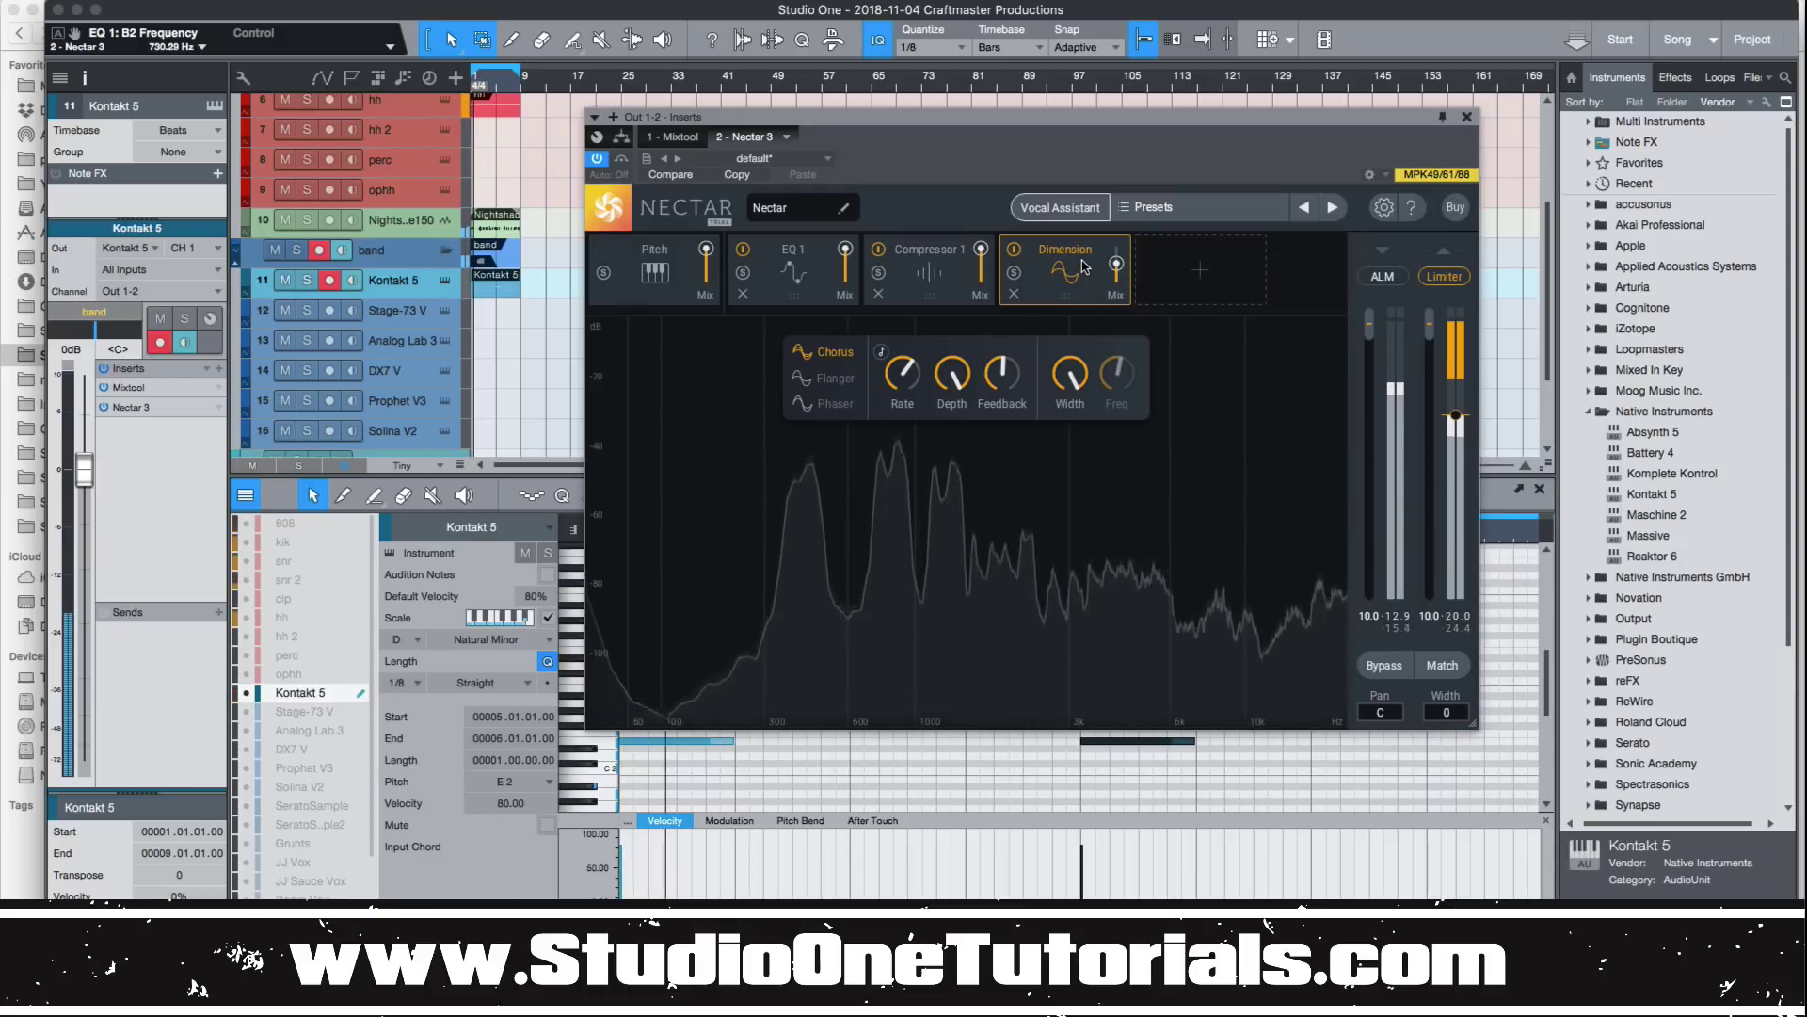
left_click_drag(1086, 266, 979, 267)
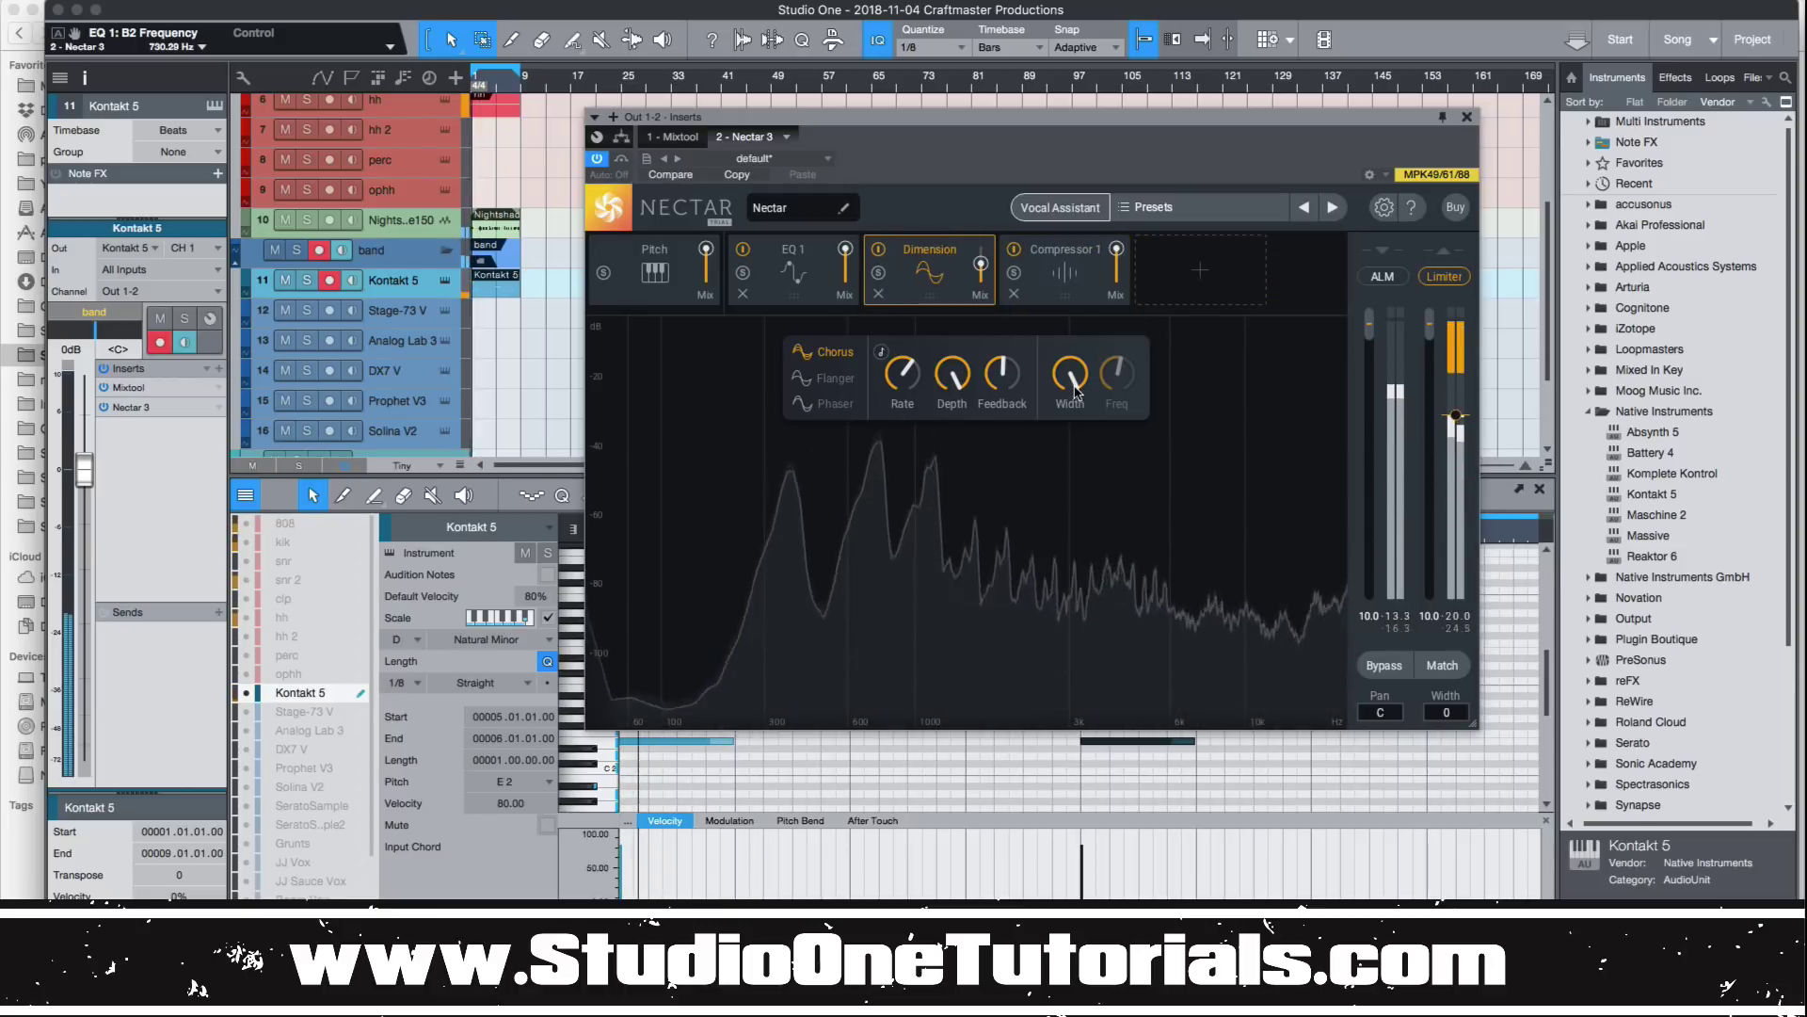
Step: Switch the Dimension module to Flanger, raise its Feedback and set its Rate to 1.23 Hz
left_click(838, 381)
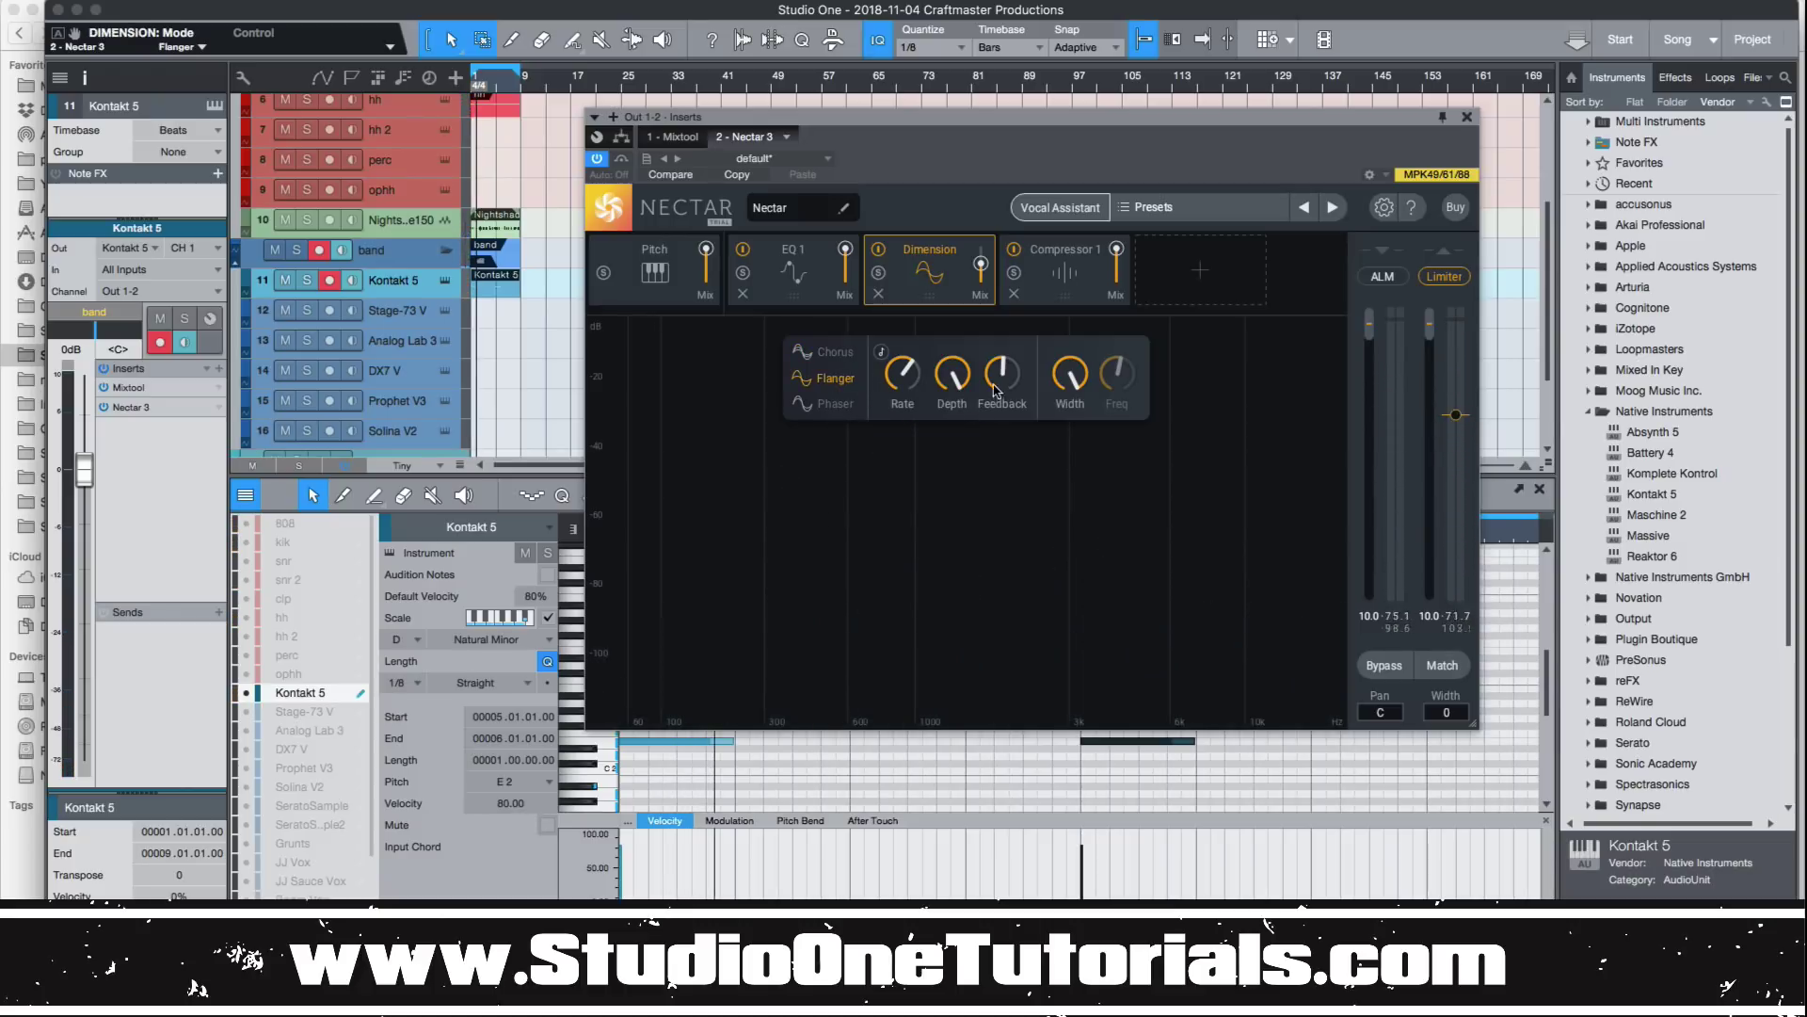
left_click_drag(996, 390, 1022, 309)
left_click_drag(908, 379, 916, 335)
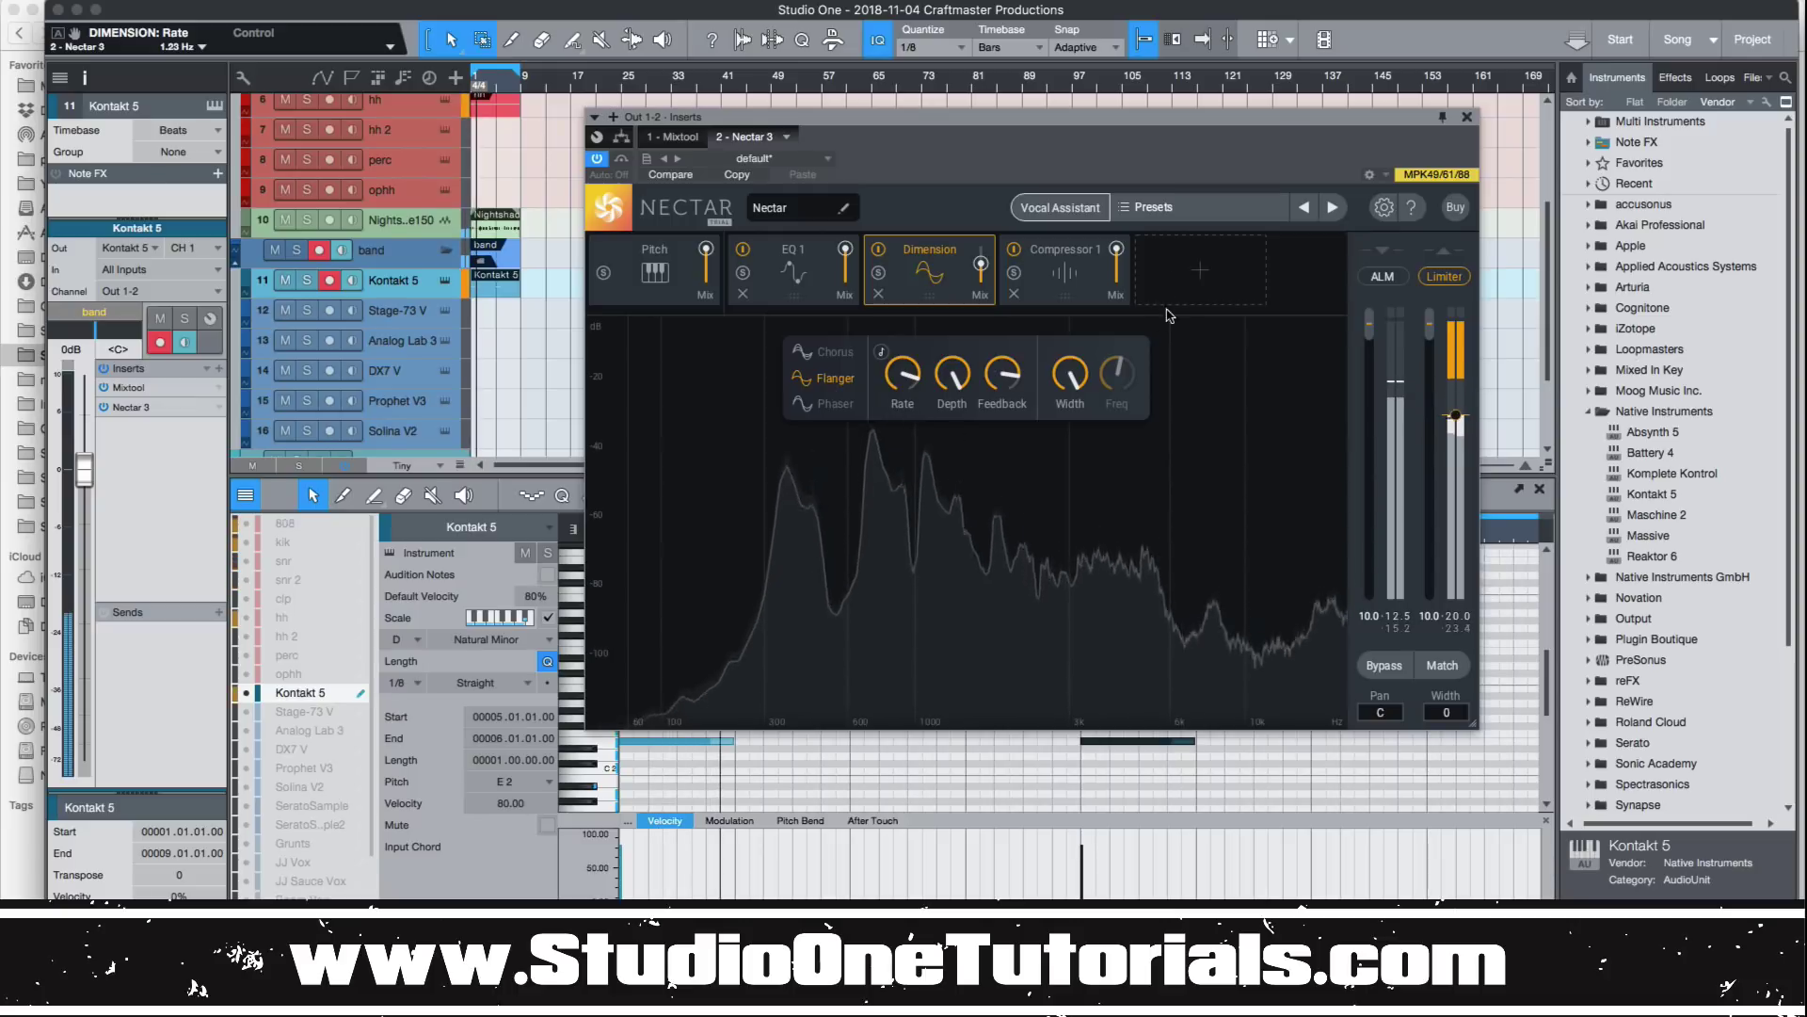
Step: Add a Harmony module after Compressor 1, check the scale it uses in the Pitch module and return to it
left_click(1200, 270)
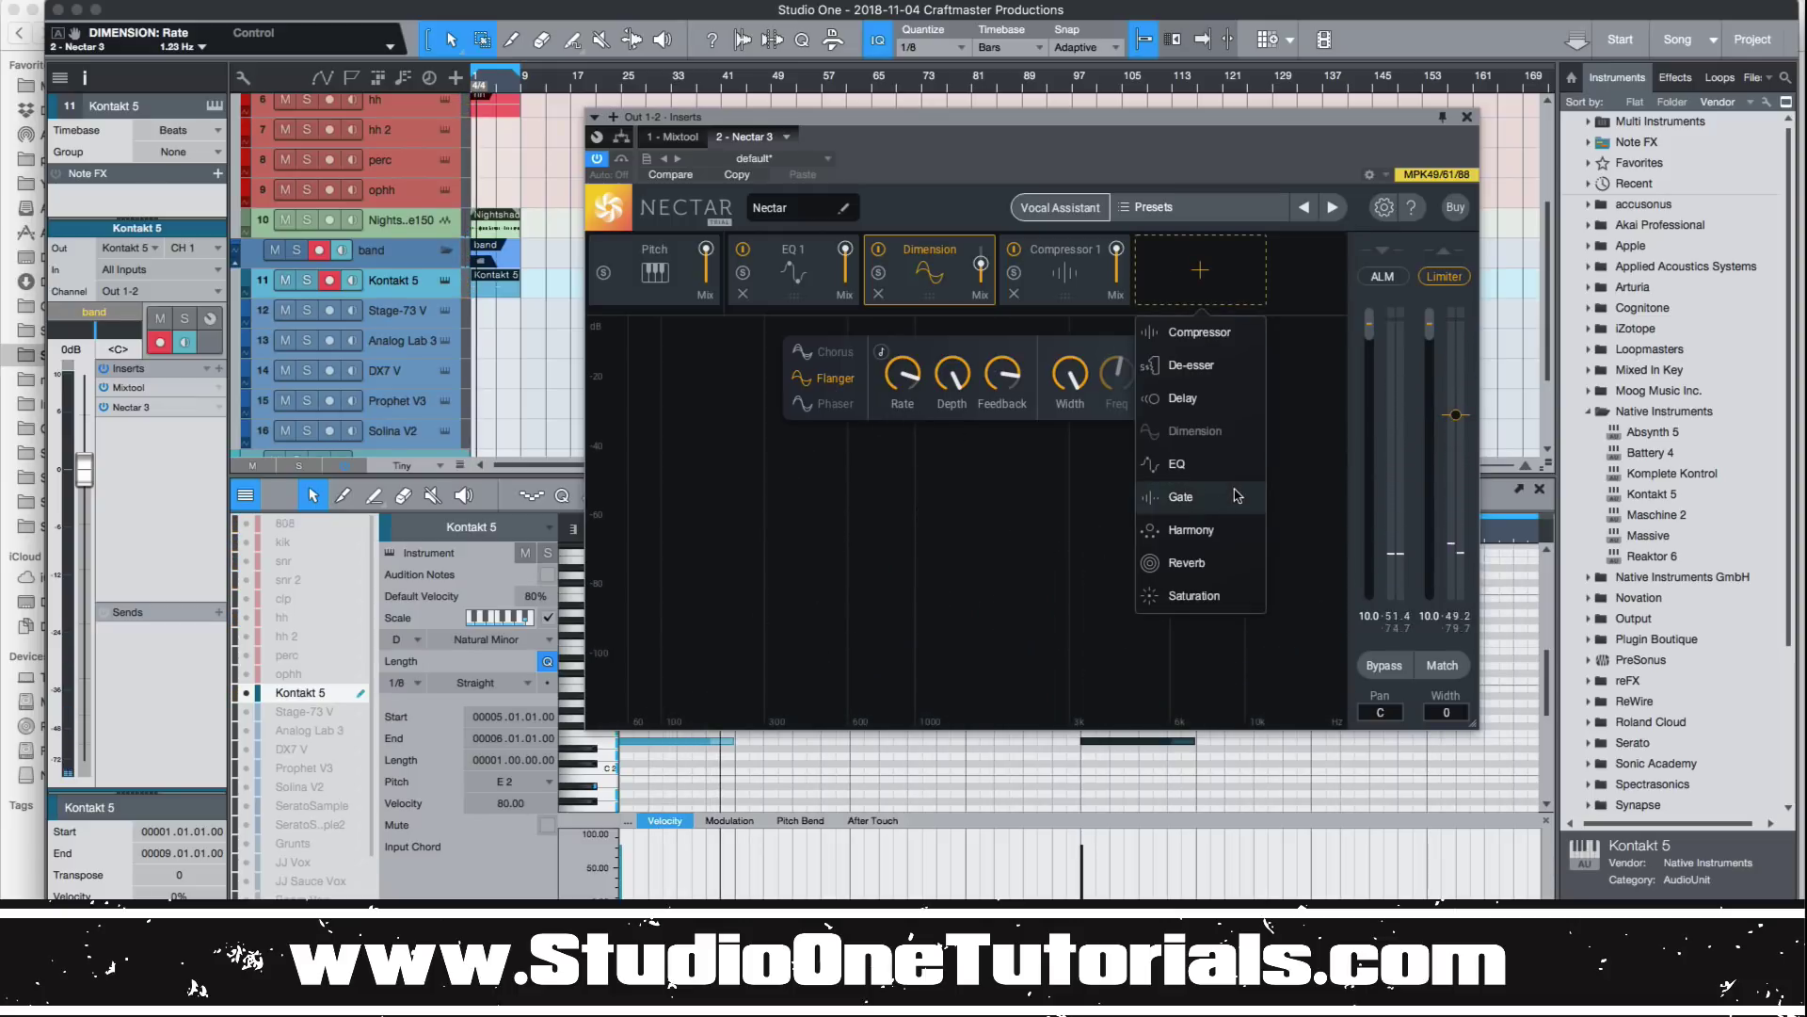
left_click(1188, 530)
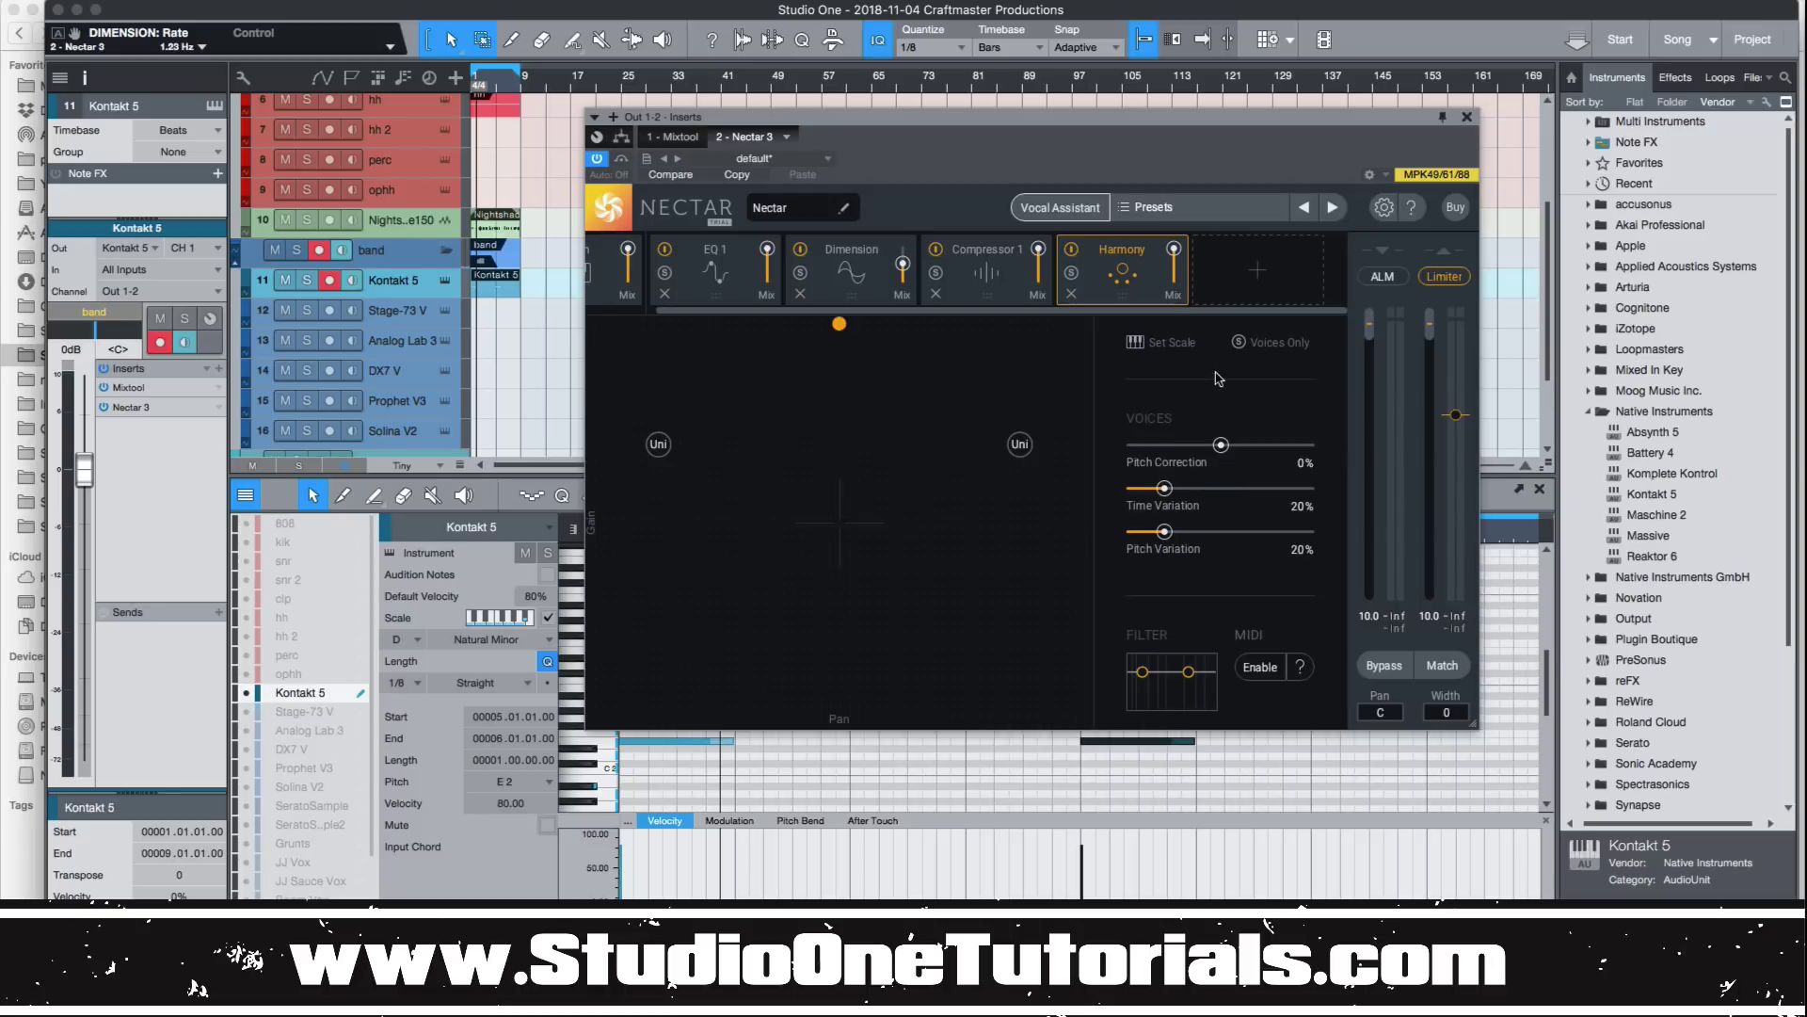
left_click(1156, 342)
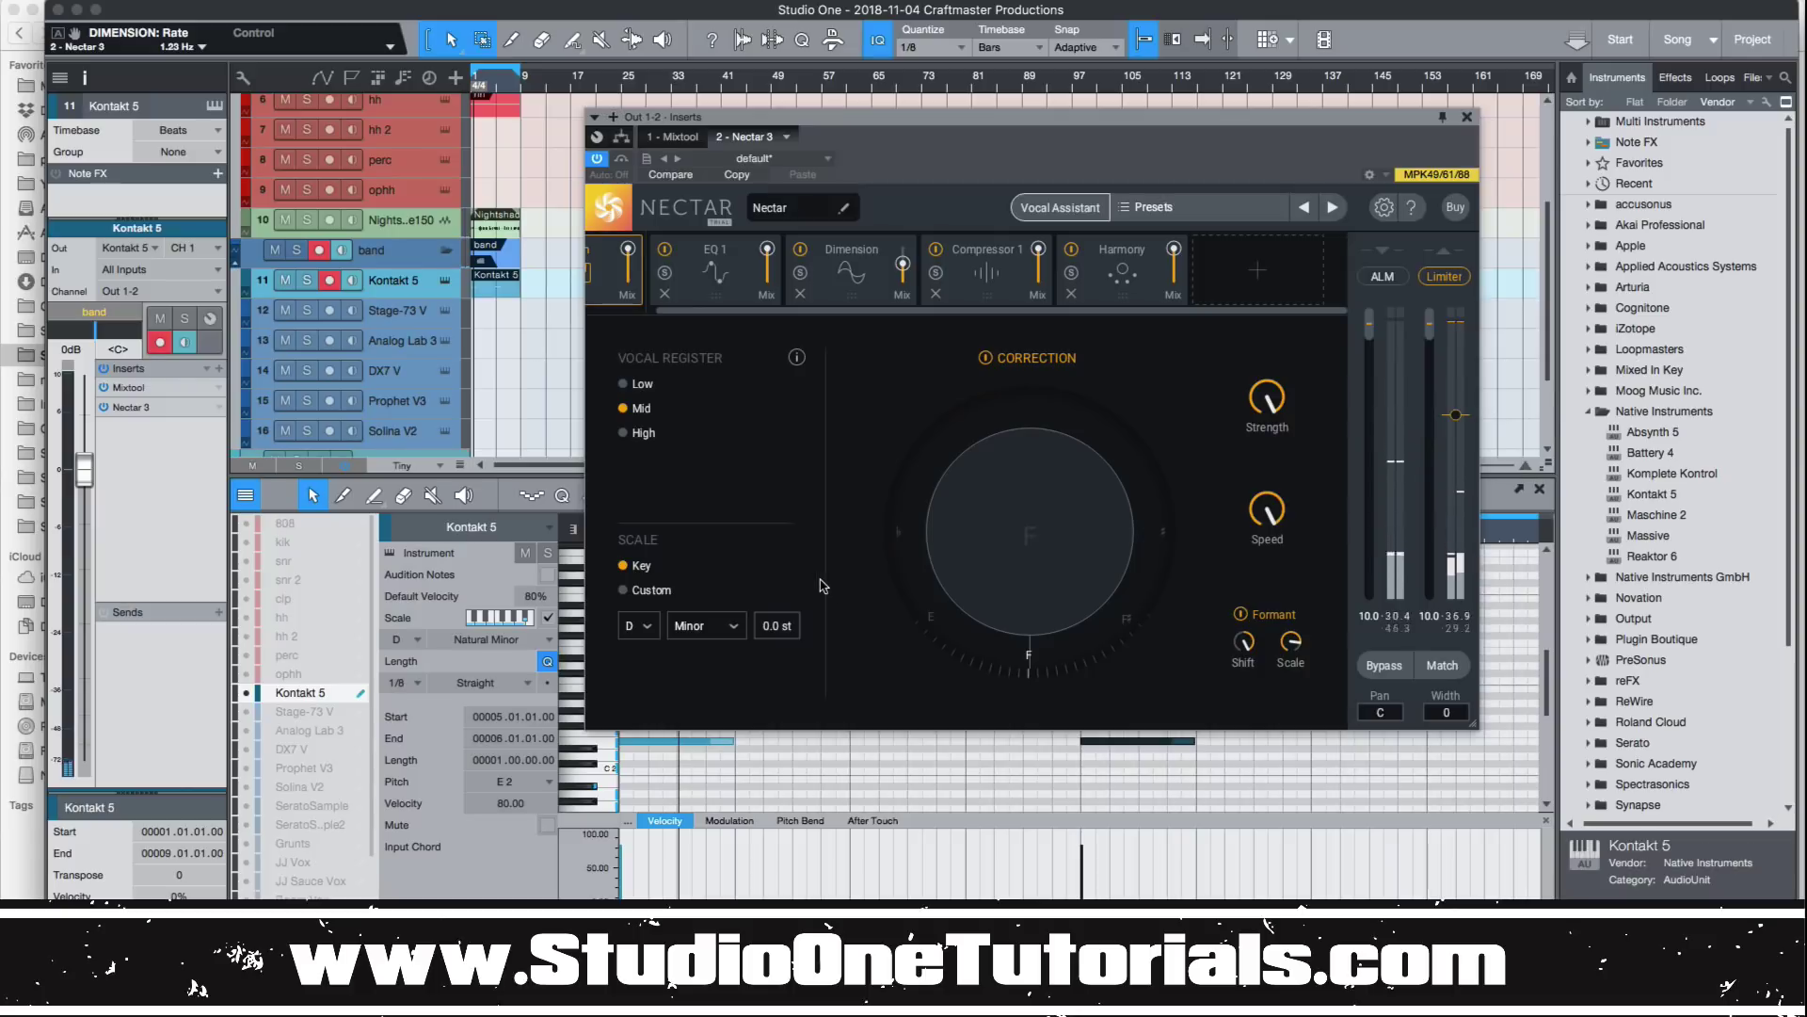
left_click(1126, 275)
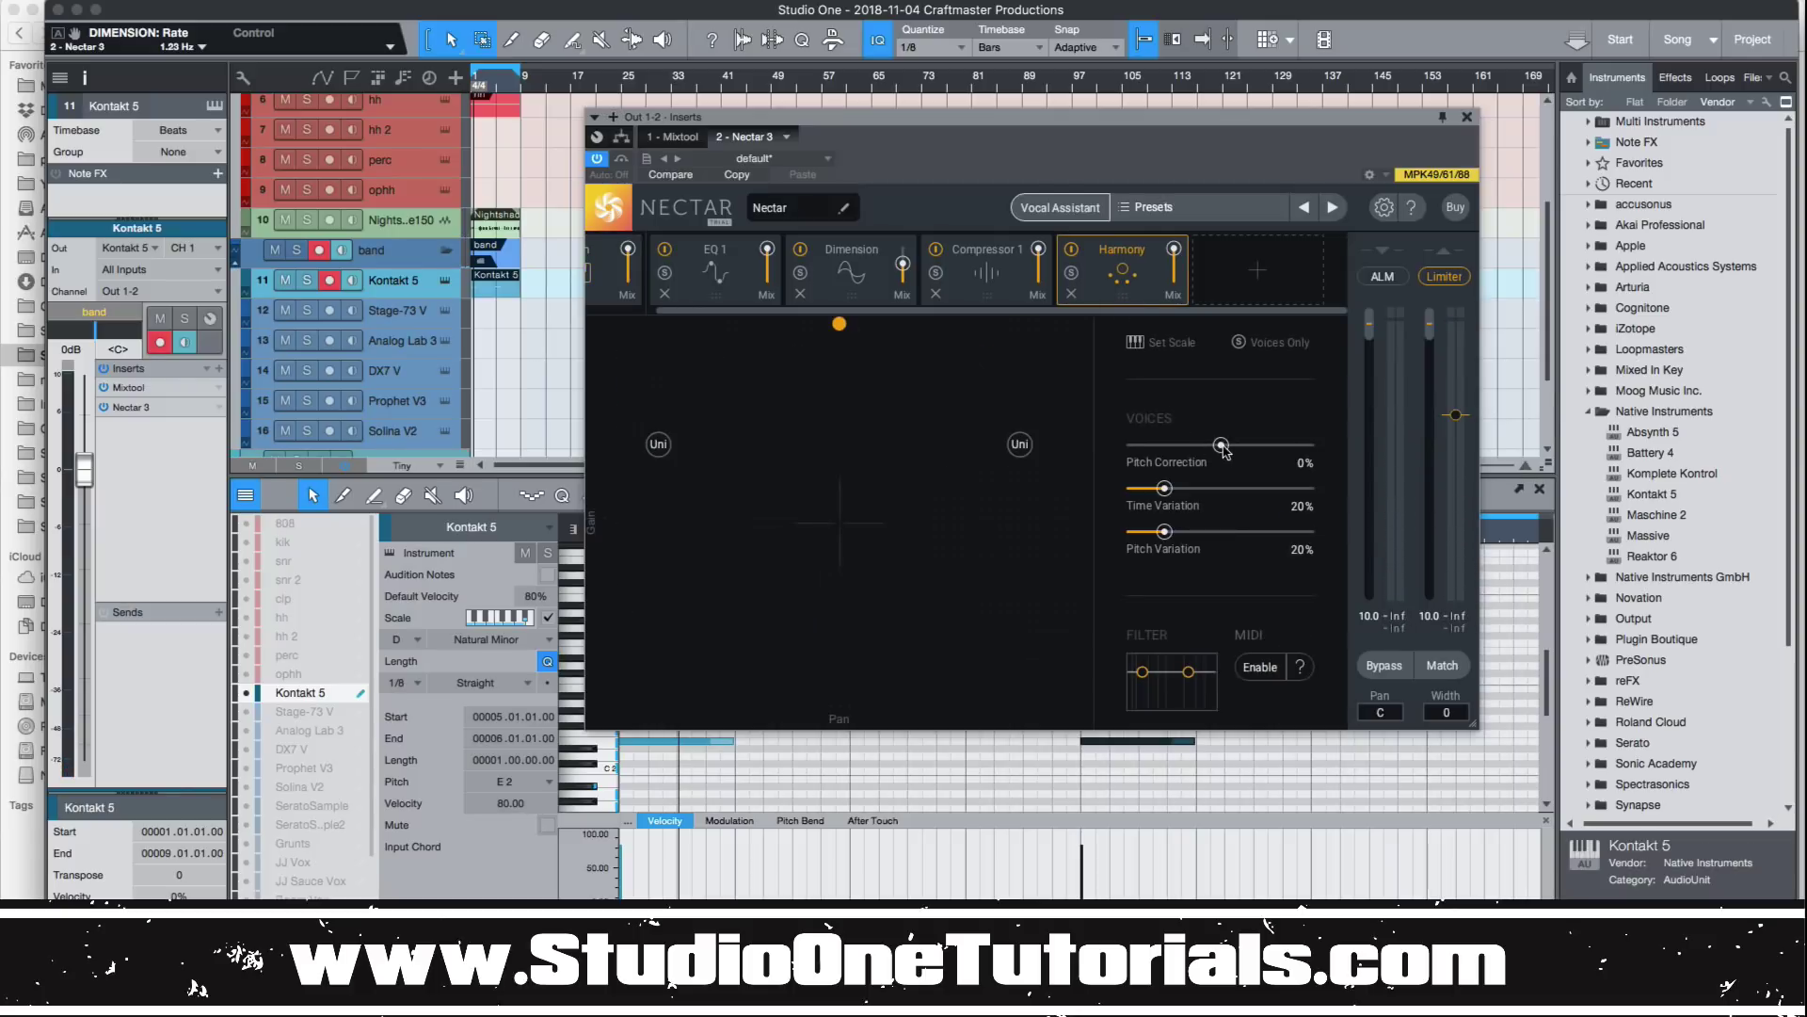
Step: In the Harmony module, fine-tune the two Unison voices to -2.40 ct and 2.40 ct respectively
left_click(686, 457)
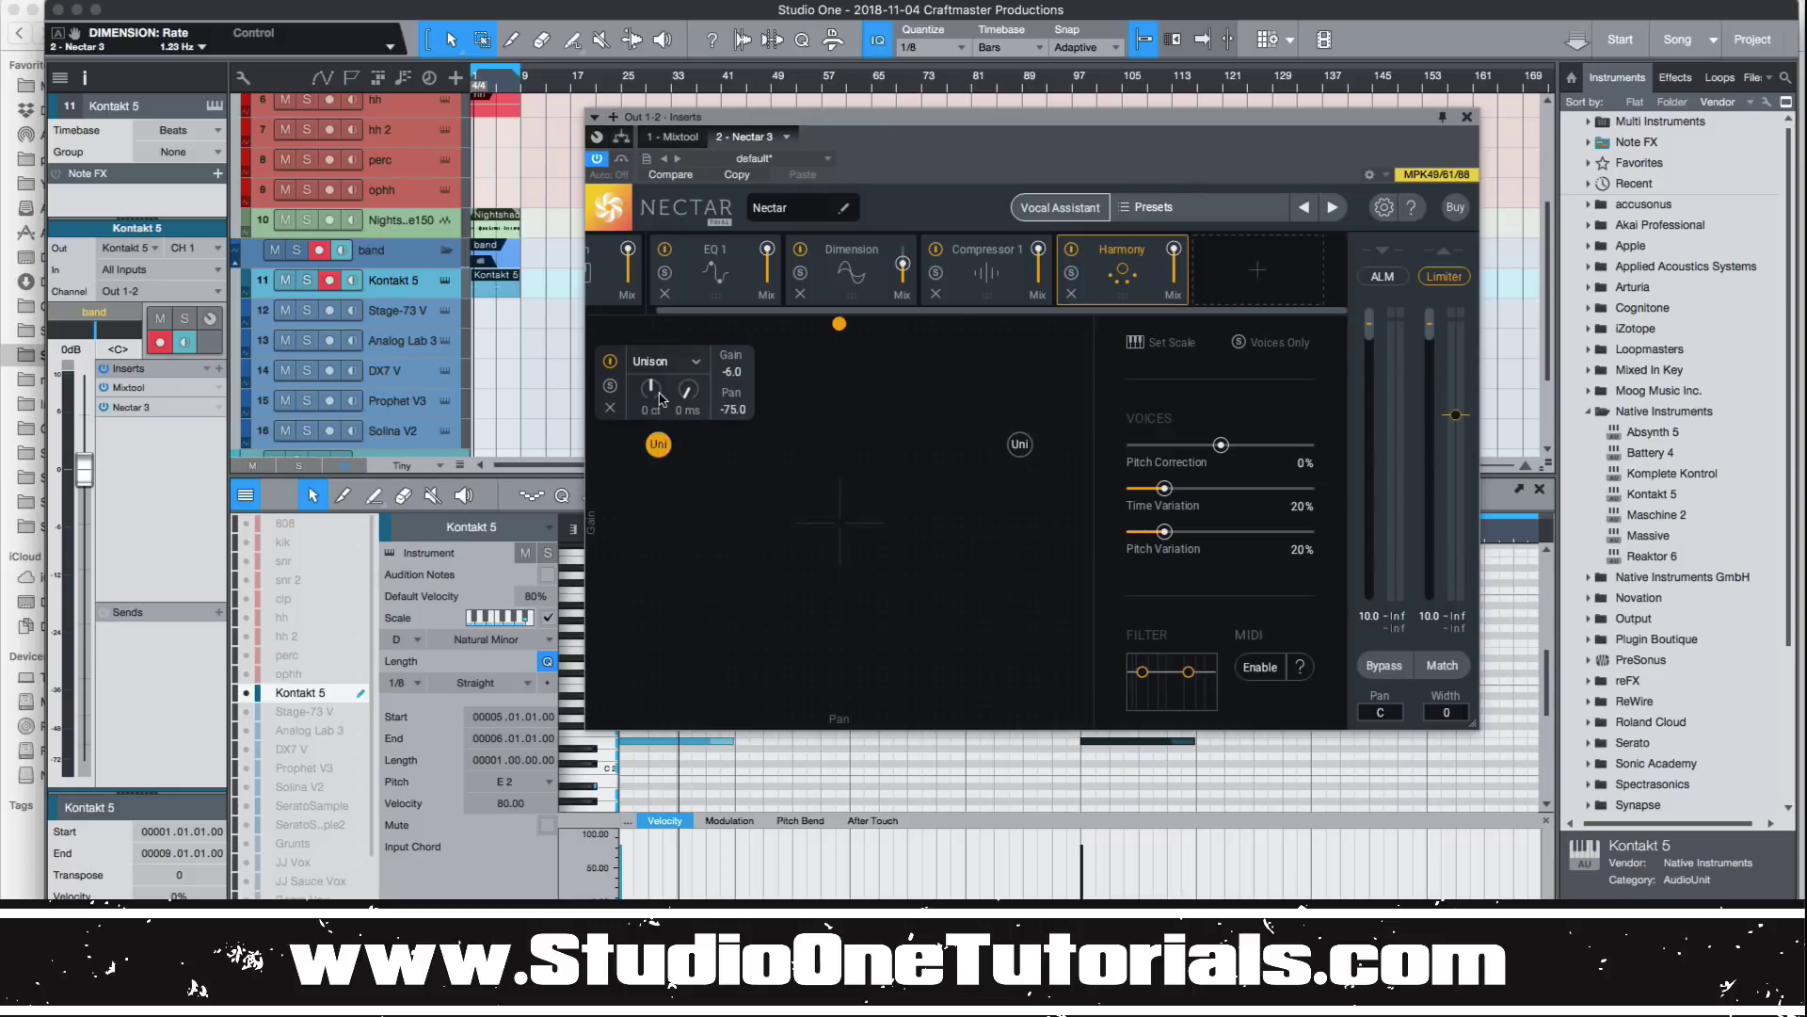
left_click_drag(654, 388, 655, 395)
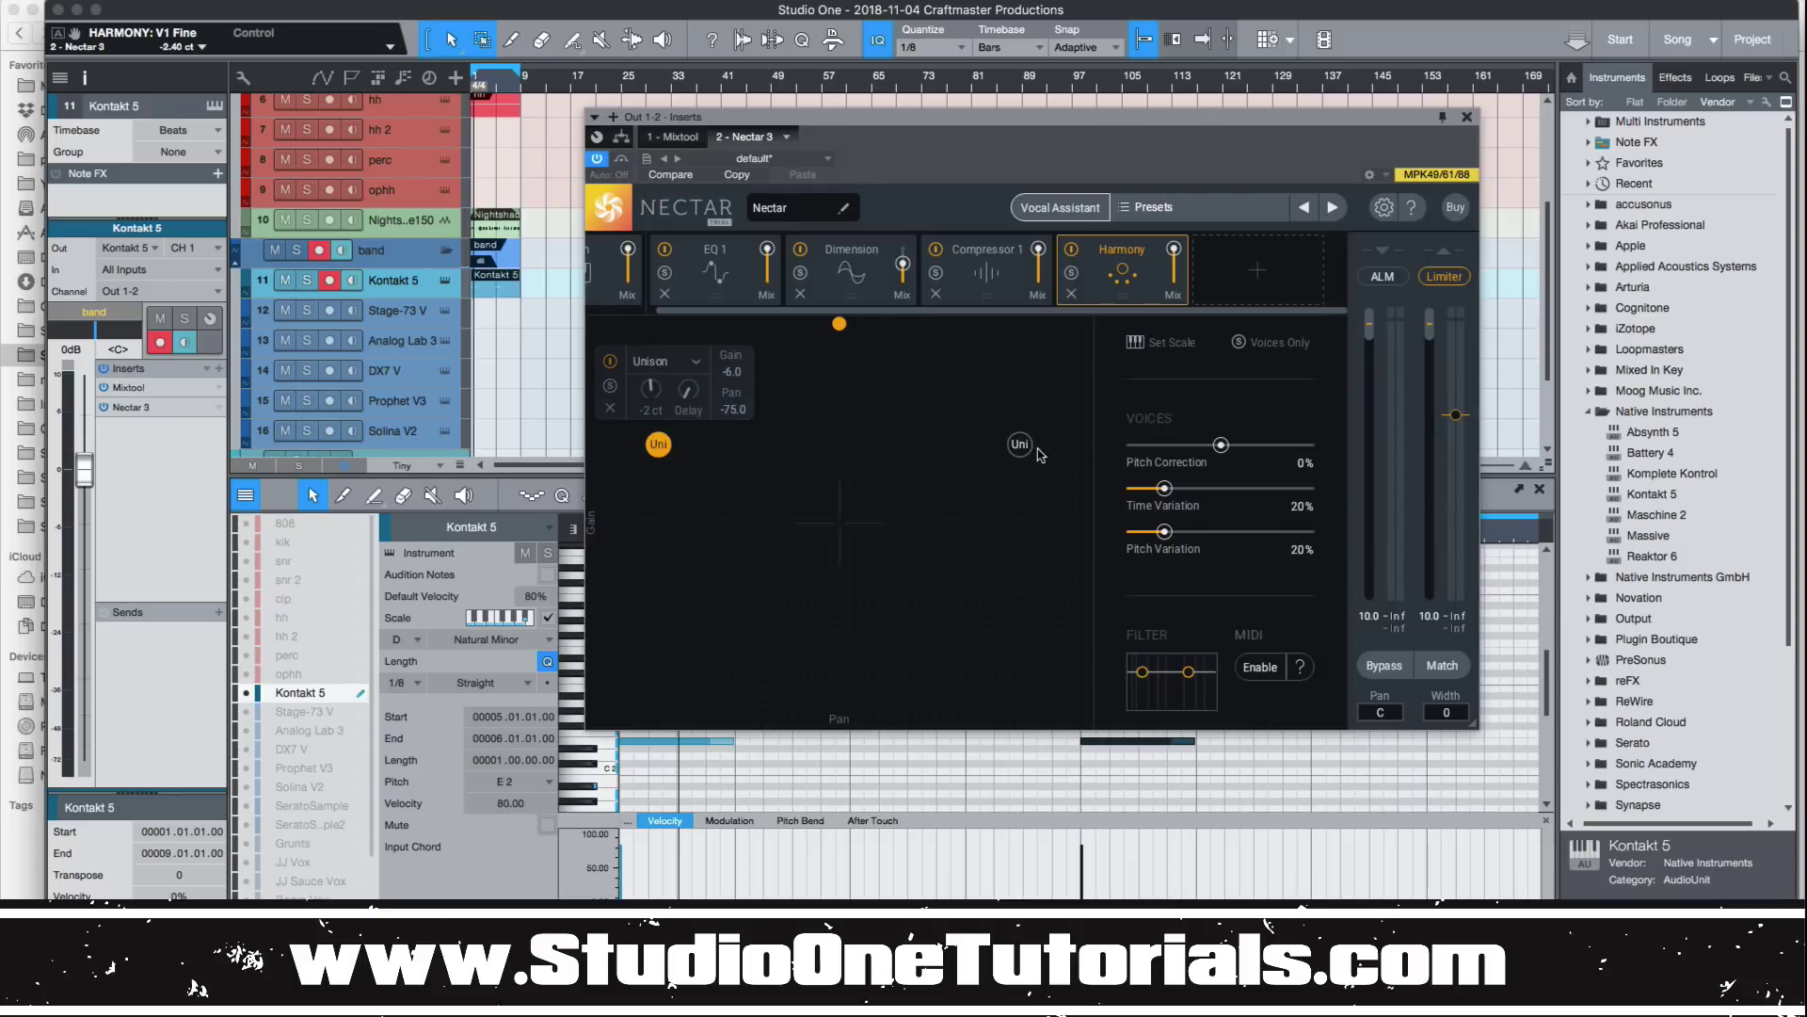
left_click(1023, 445)
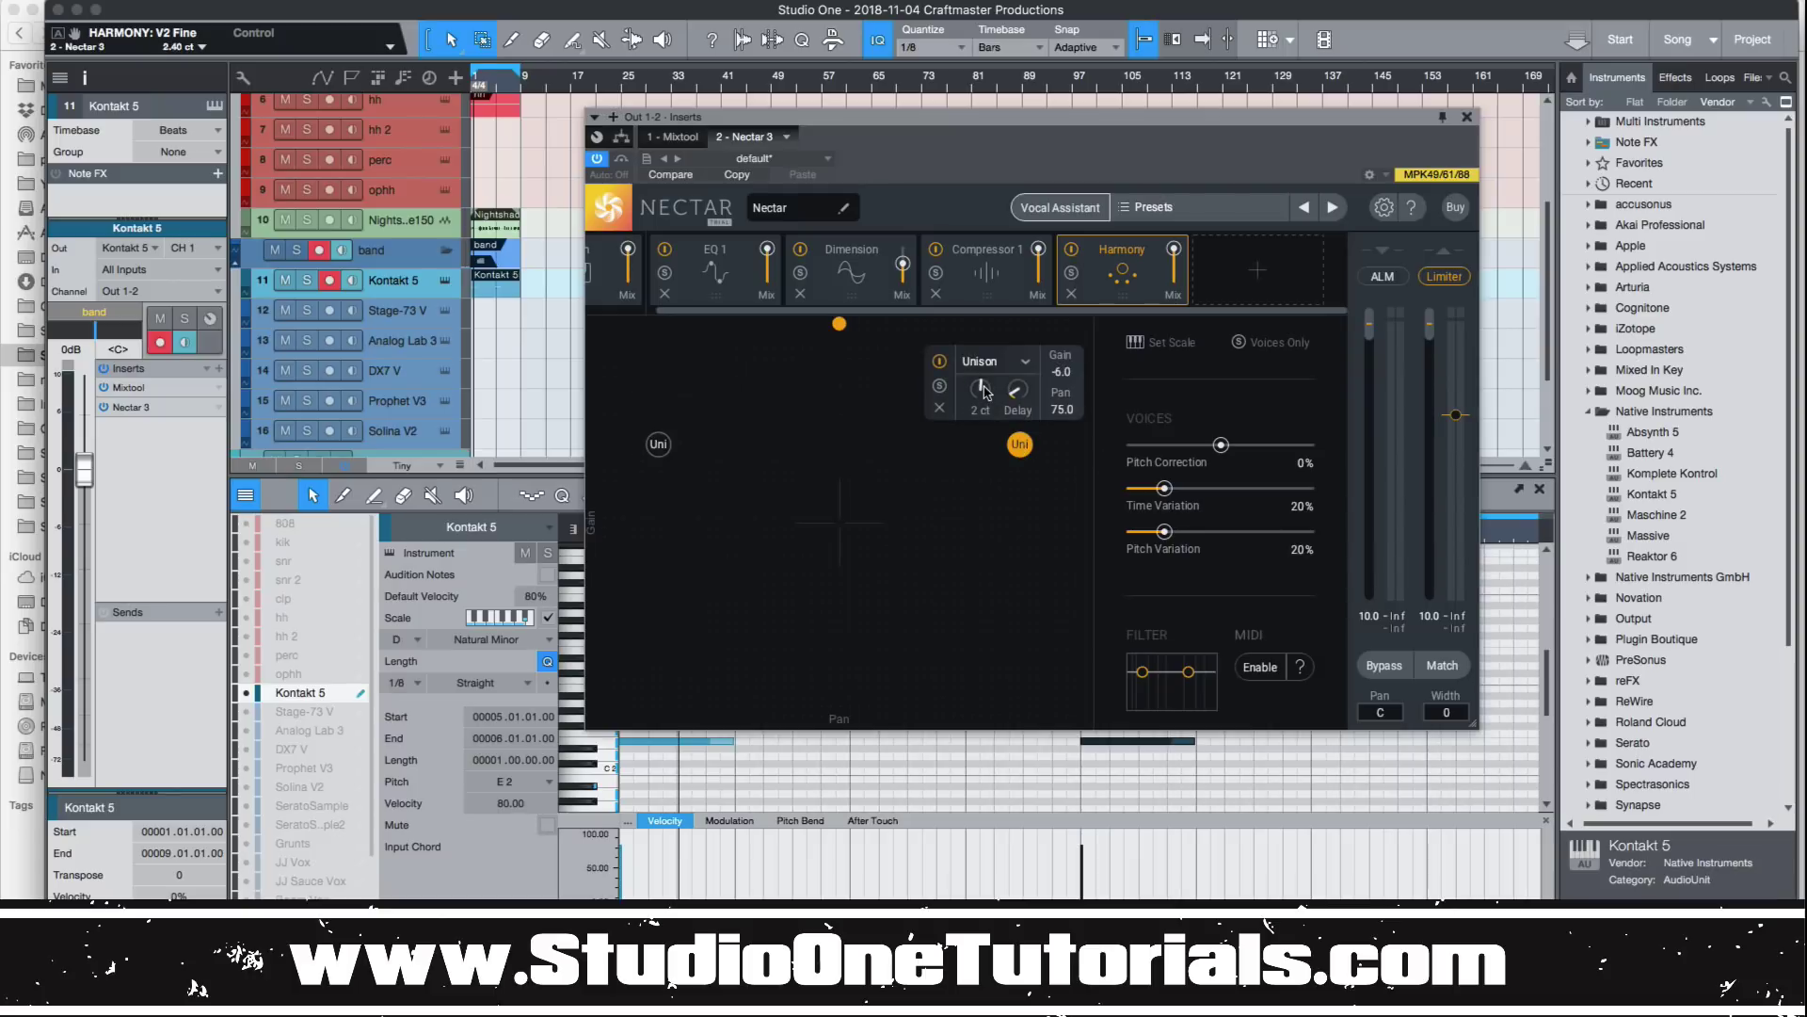
Step: During playback, add a third Unison voice near the centre at -9.0 gain and pan 10.5, and mute it
key("space")
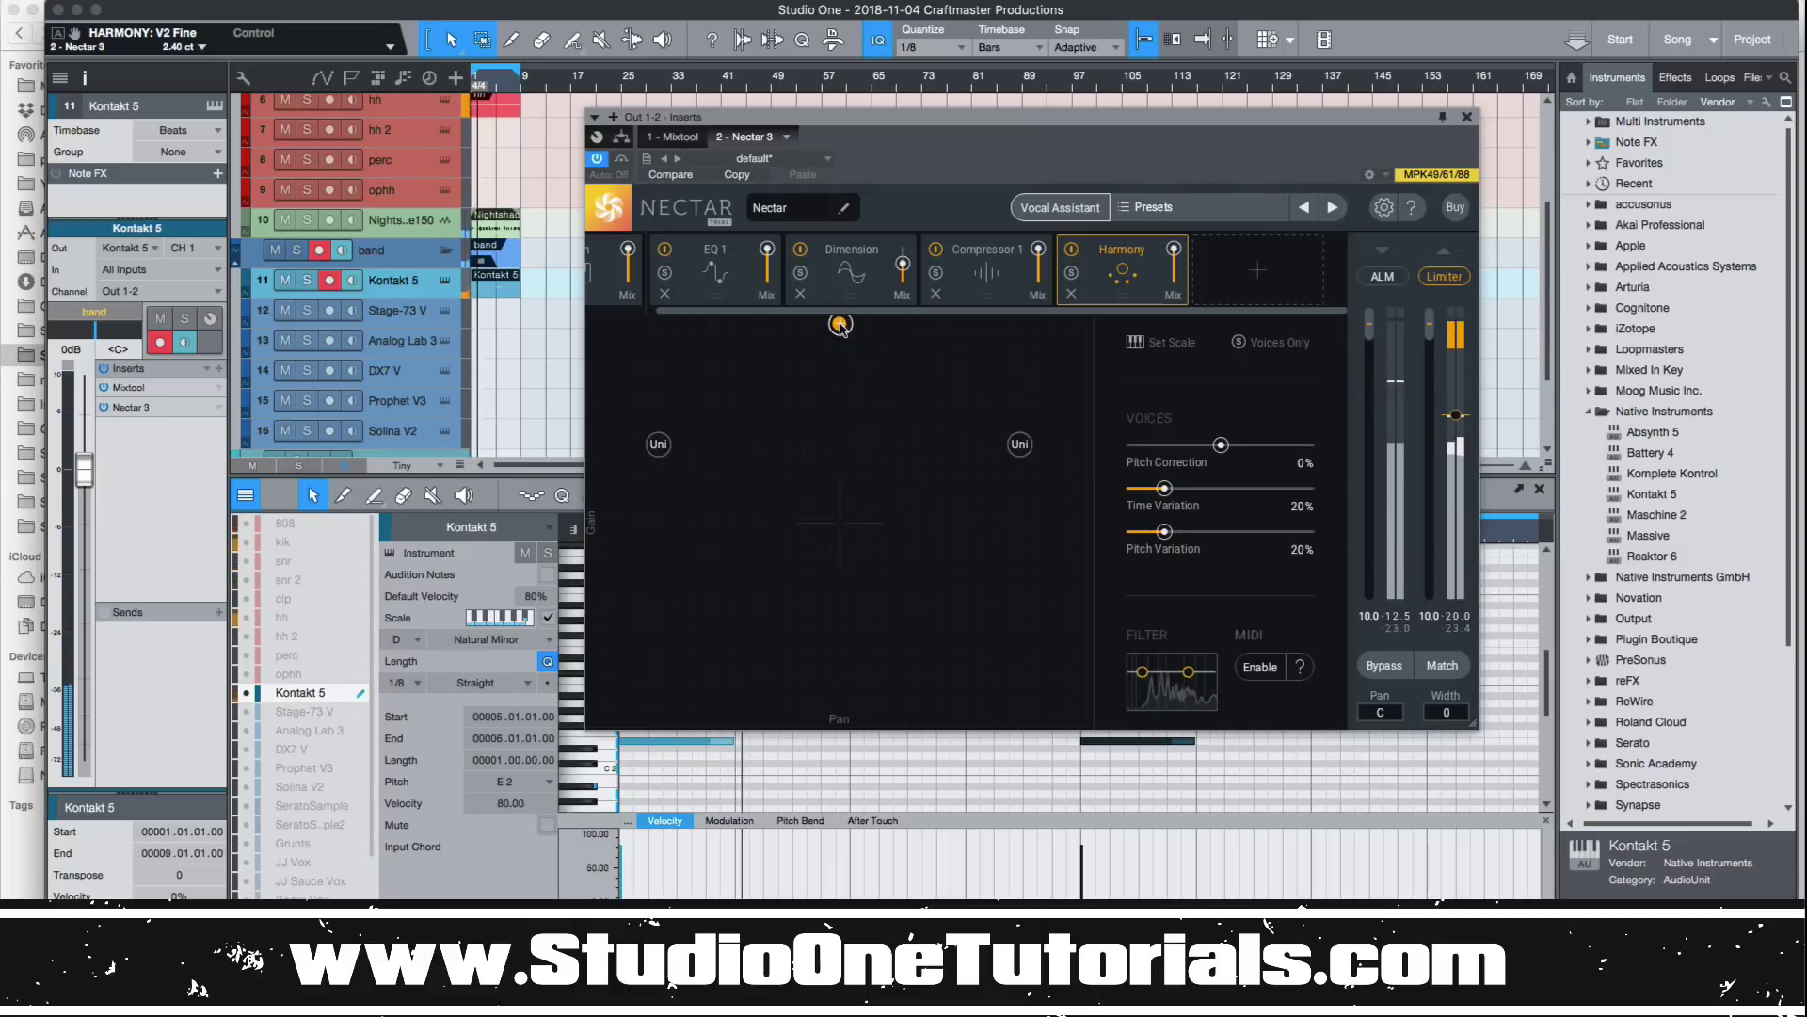
left_click(865, 502)
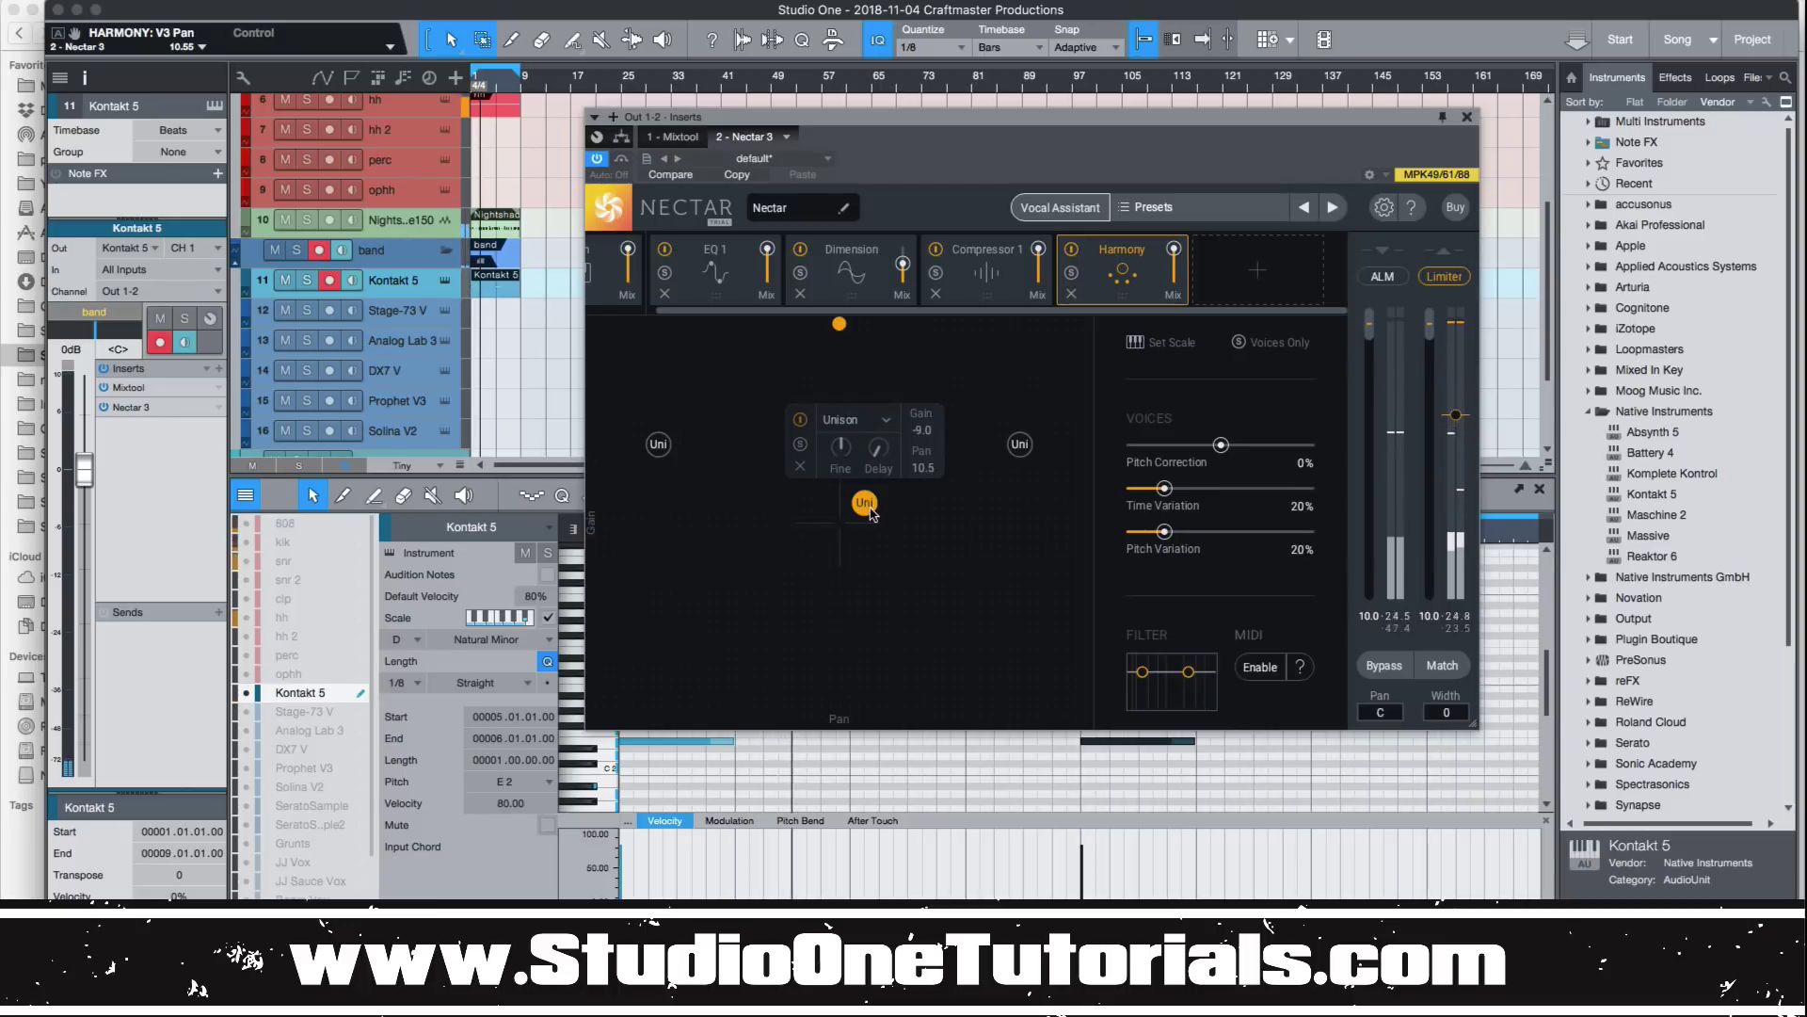
left_click(800, 419)
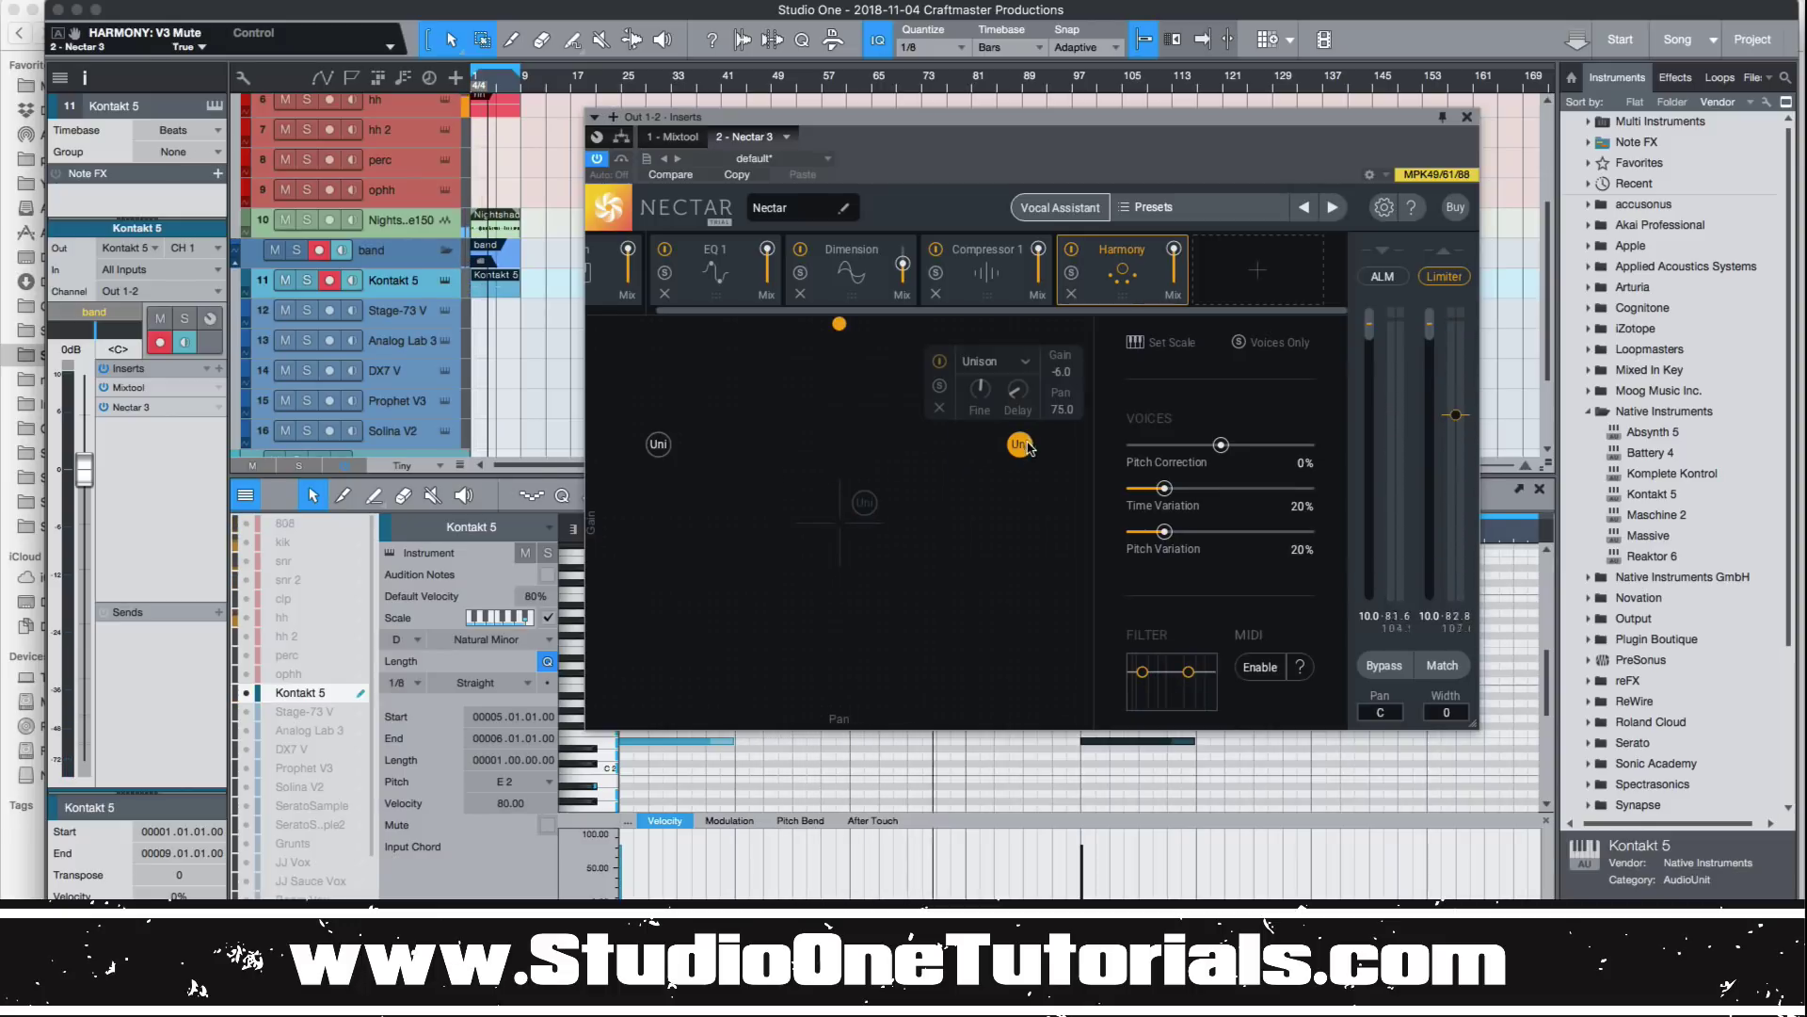
Step: Lower the two active Unison voices to about -12 gain and pan them fully apart to -100 and 100
left_click(658, 444)
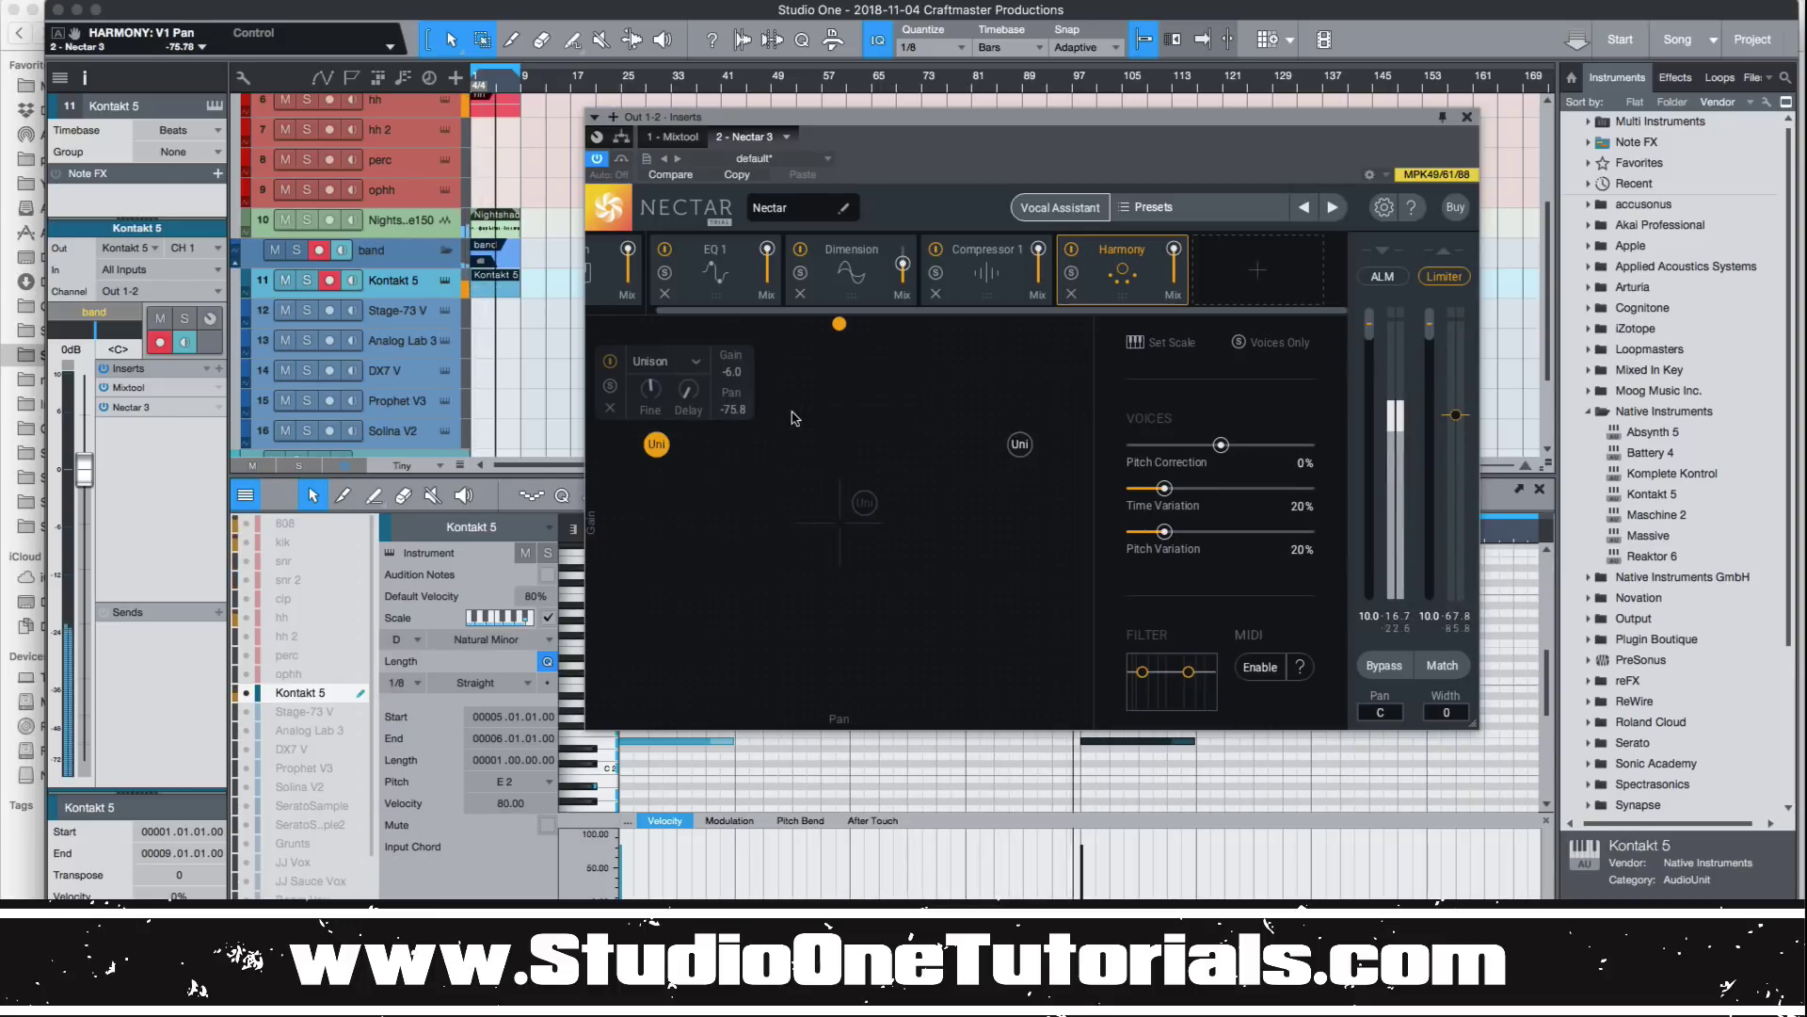
left_click_drag(664, 450, 677, 550)
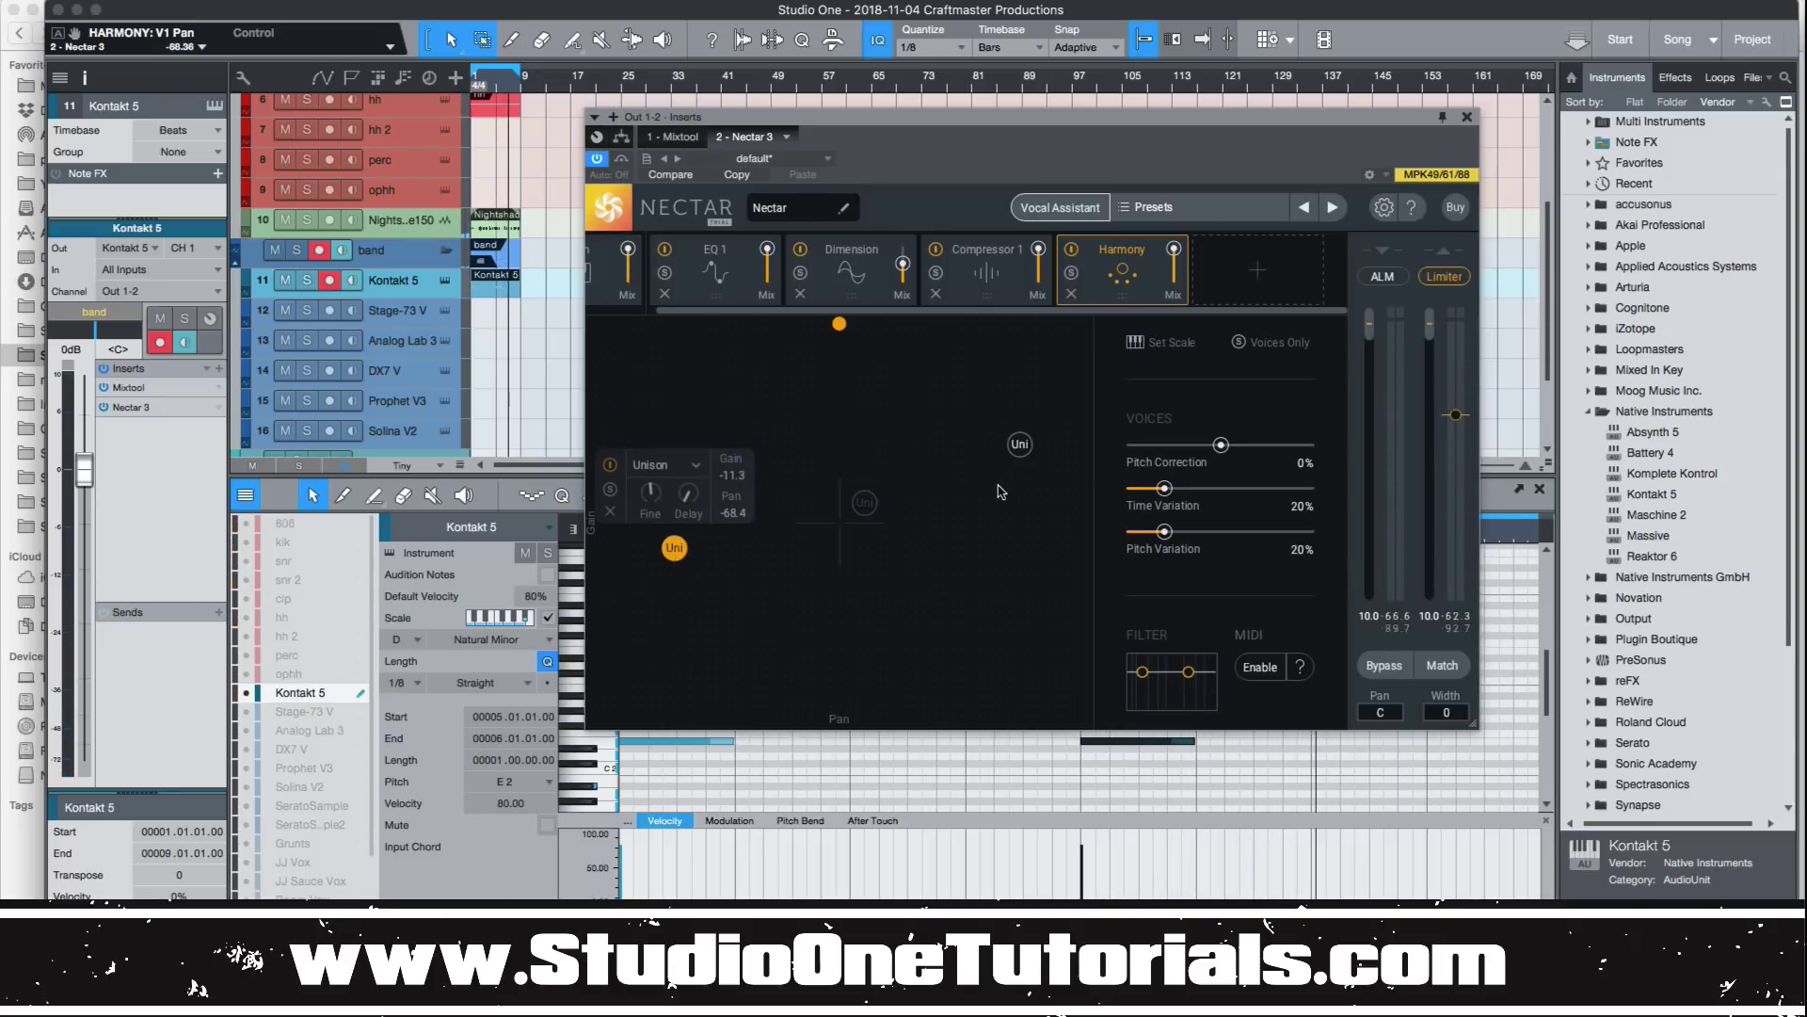
left_click_drag(1020, 443, 1032, 578)
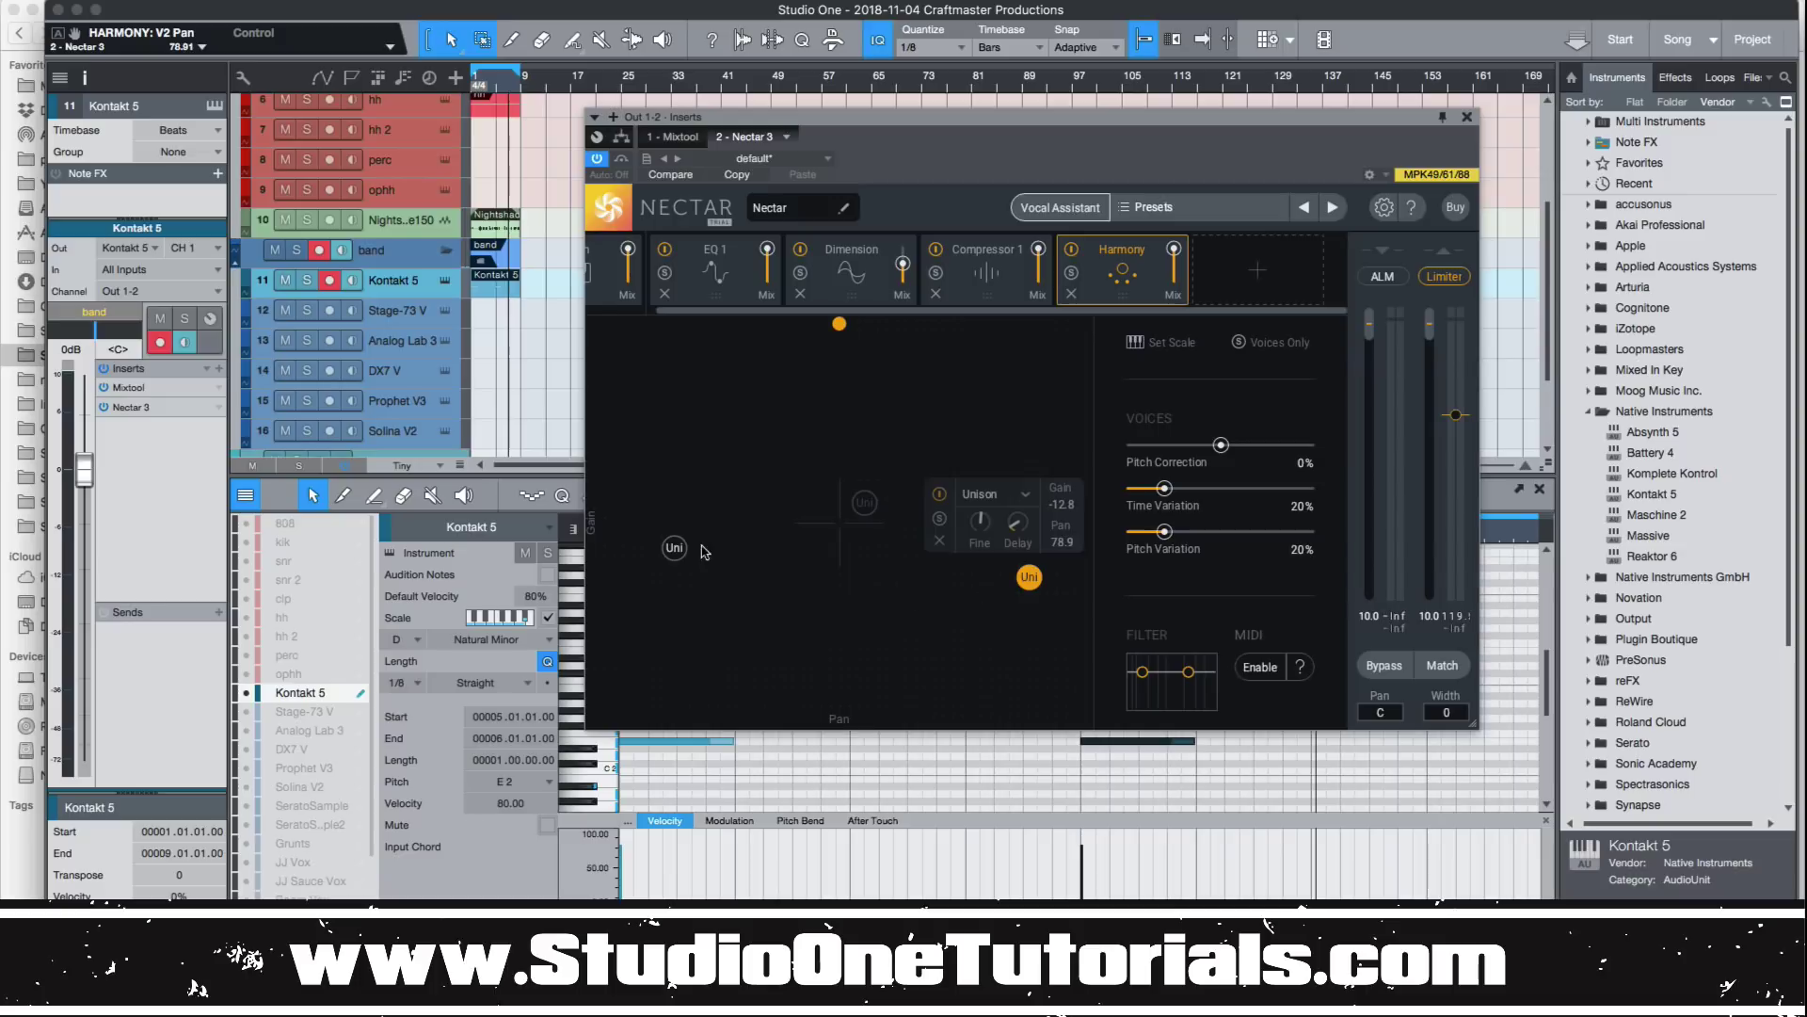
left_click_drag(674, 548, 672, 568)
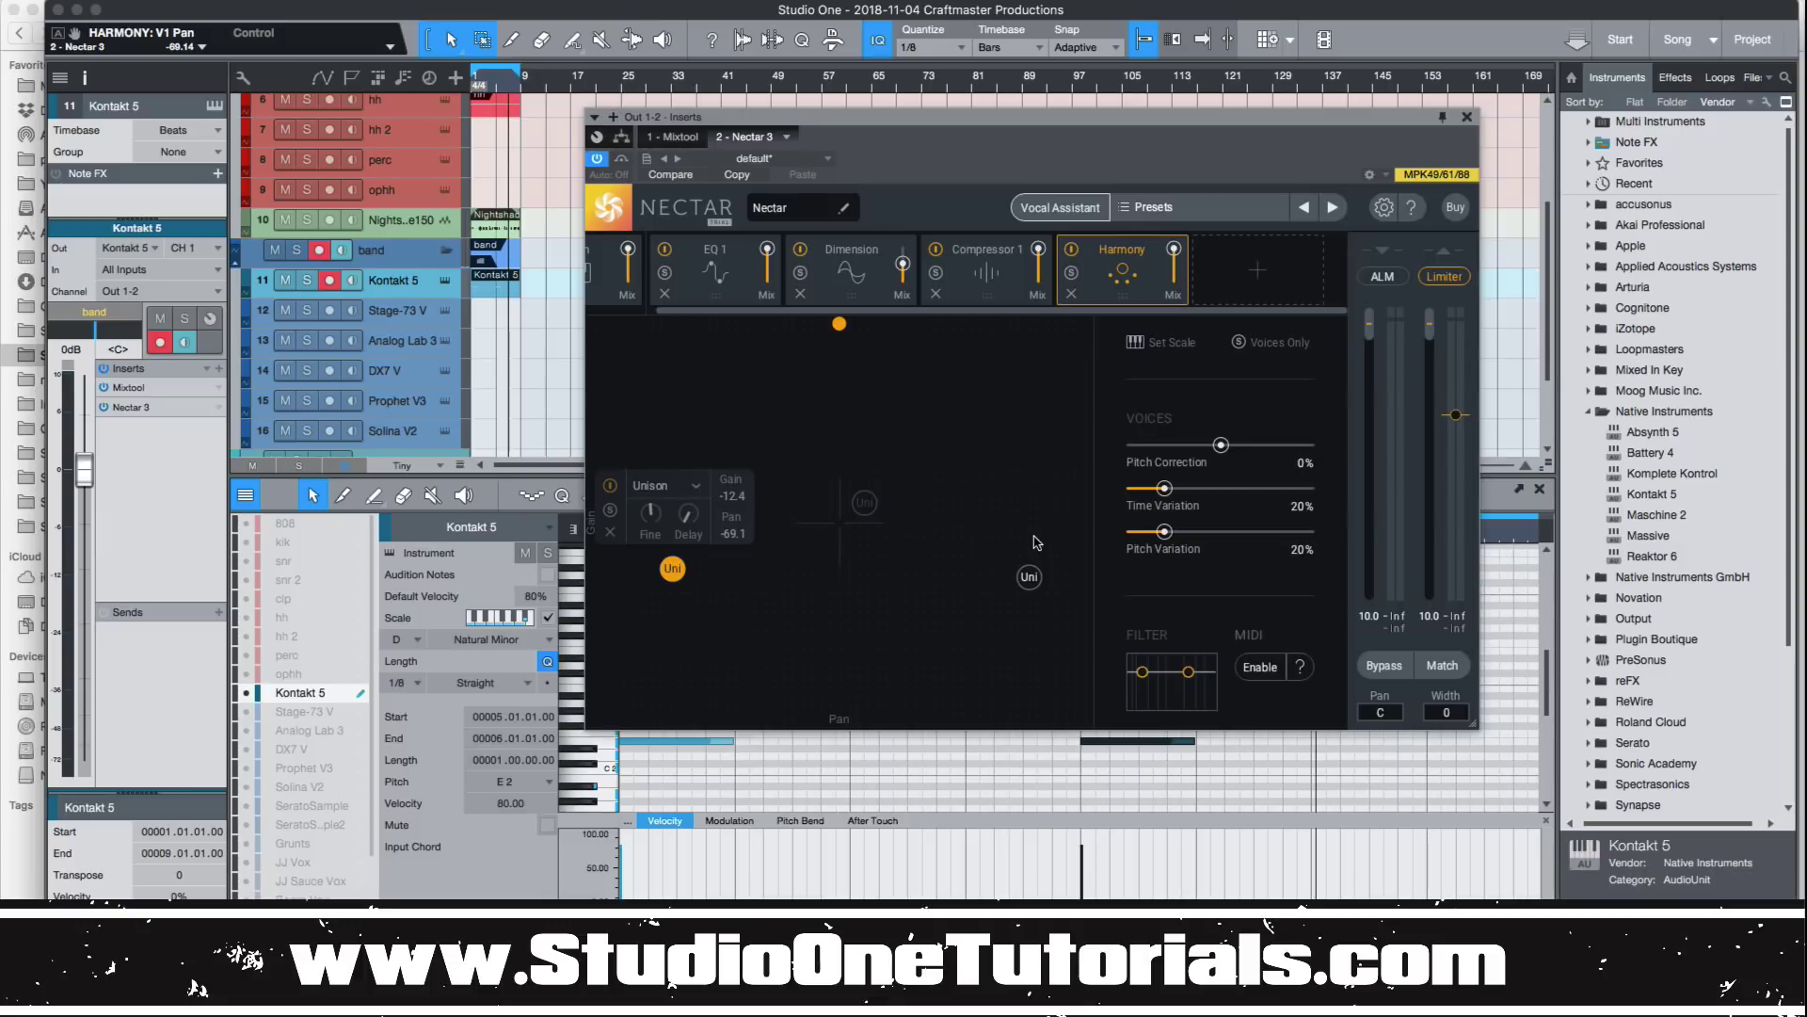
left_click_drag(1028, 580, 1103, 570)
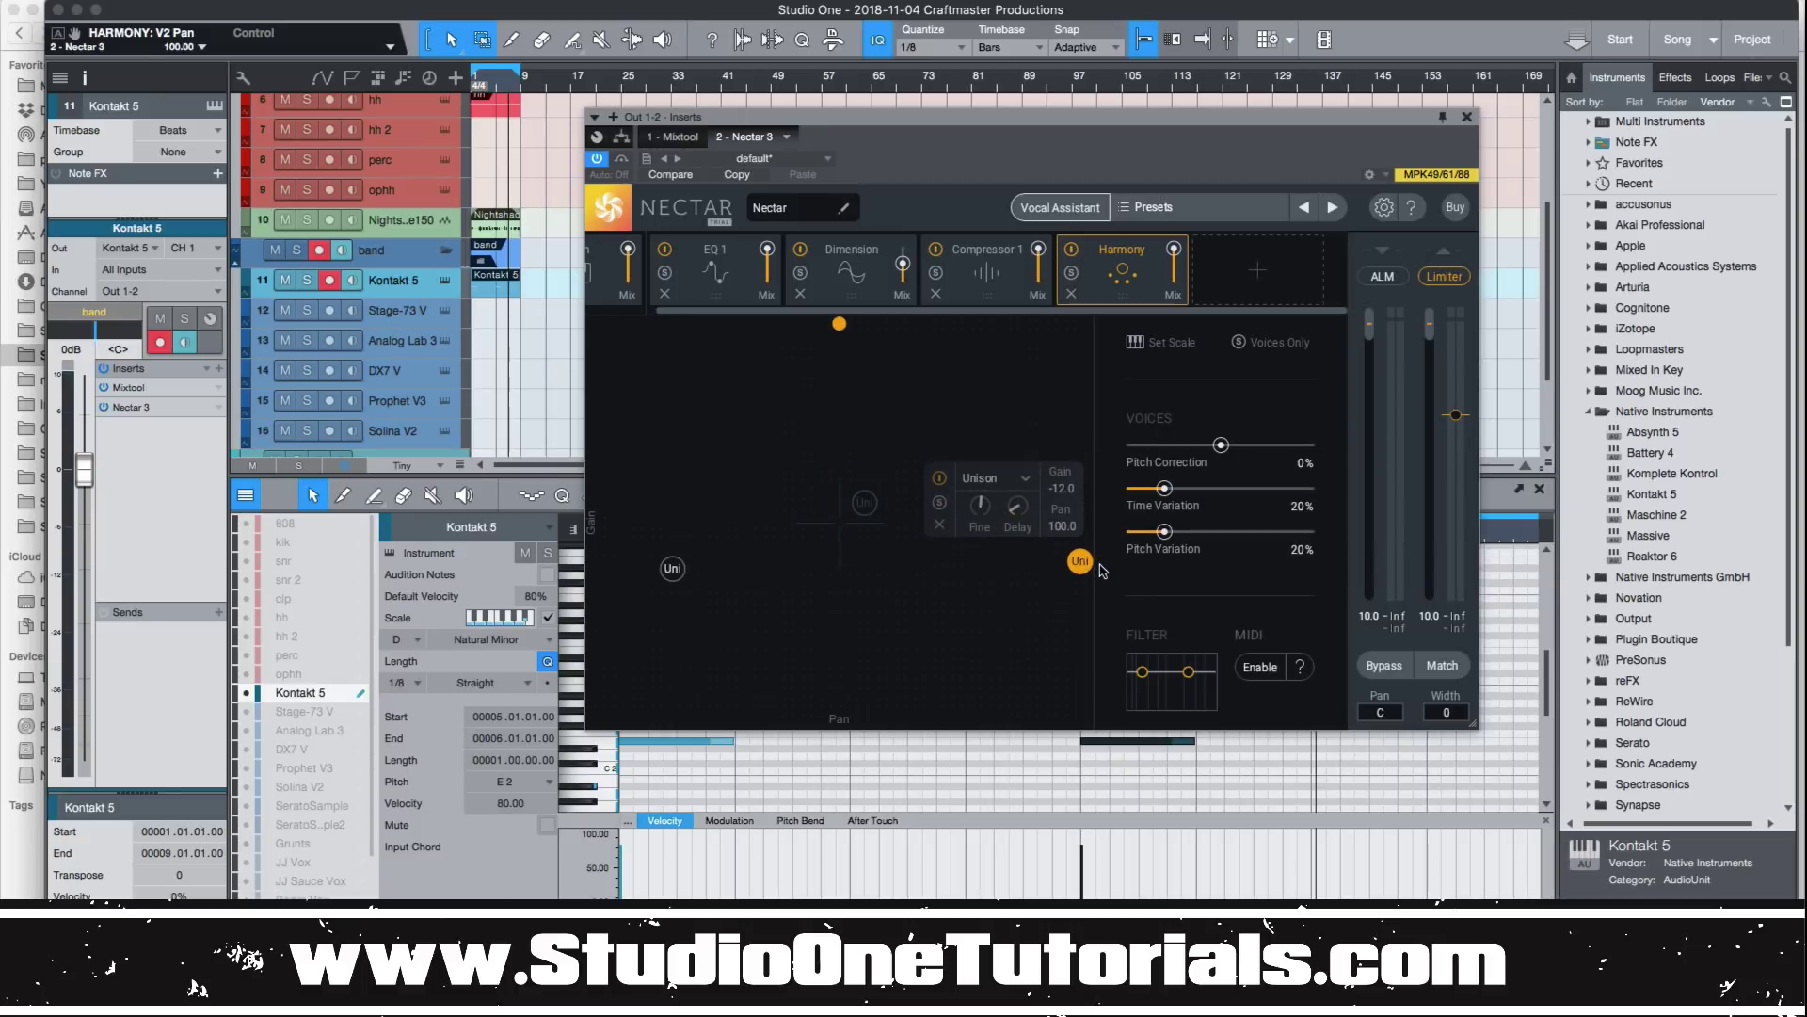
mouse_move(672, 567)
left_mouse_down()
mouse_move(607, 569)
mouse_move(643, 572)
left_mouse_up()
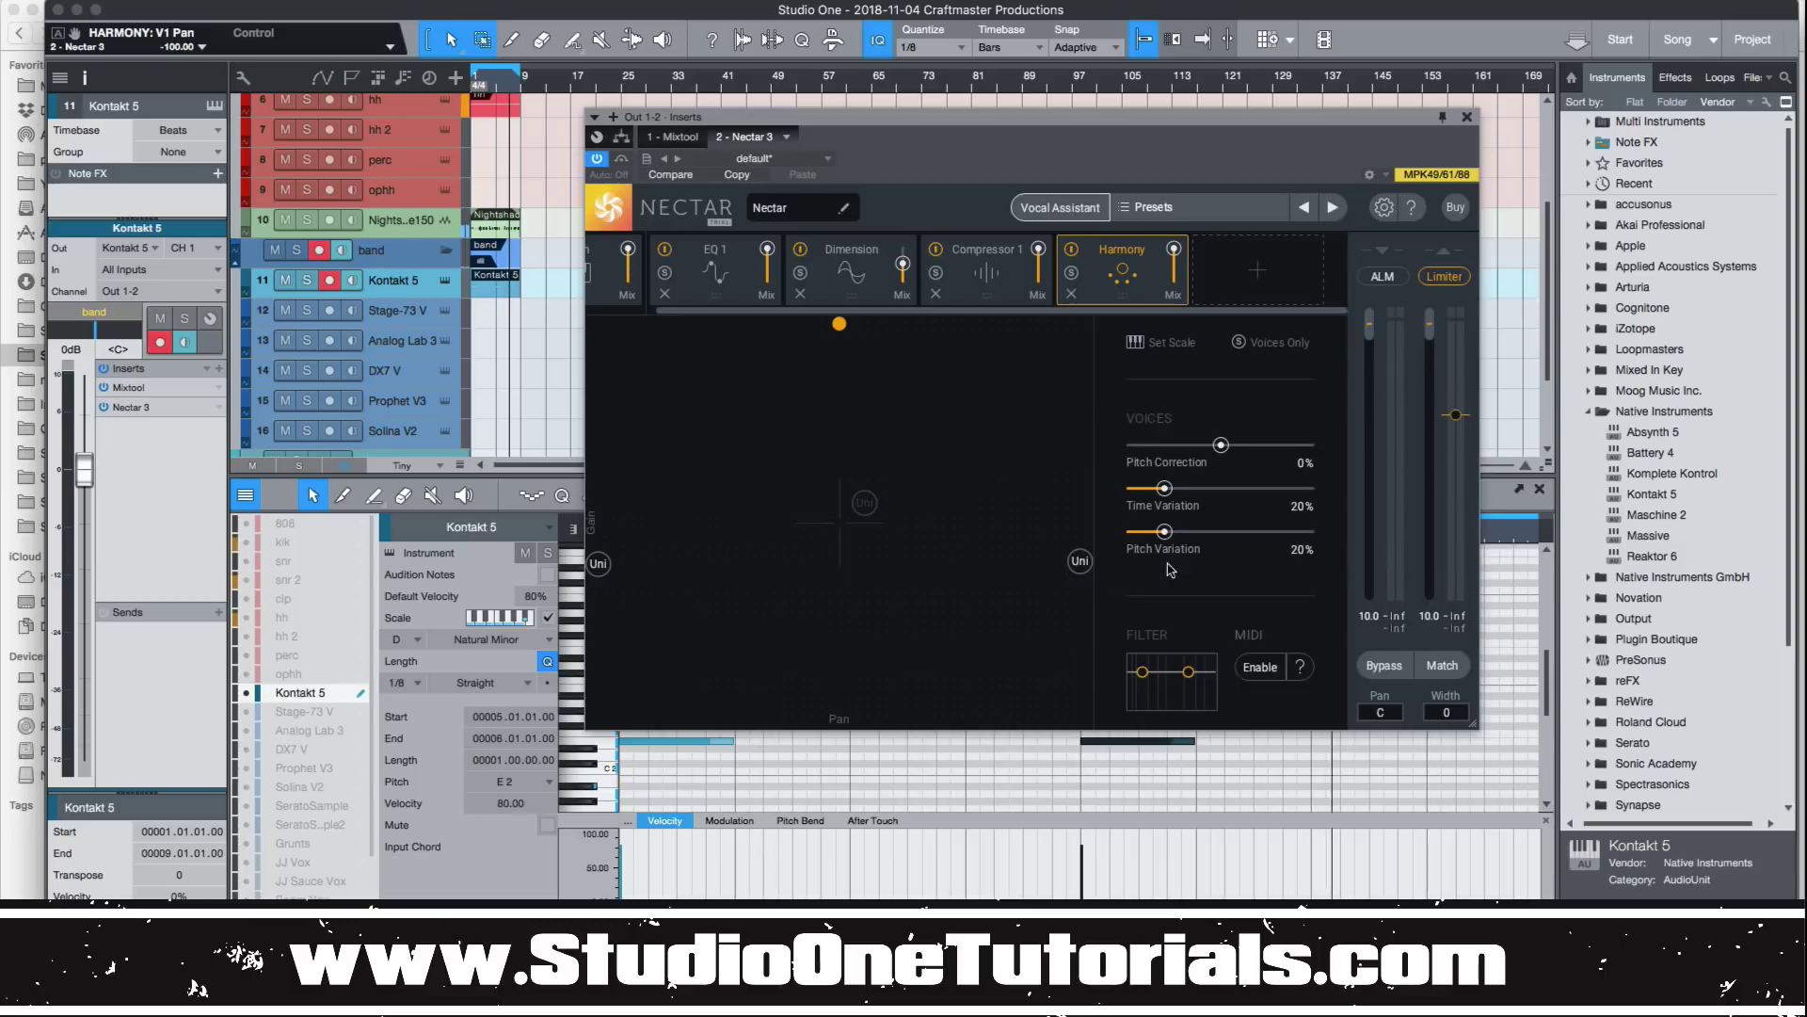
Step: Raise the Harmony module's Time Variation to 100% and reduce its wet mix to about 61%
left_click_drag(1165, 487, 1314, 488)
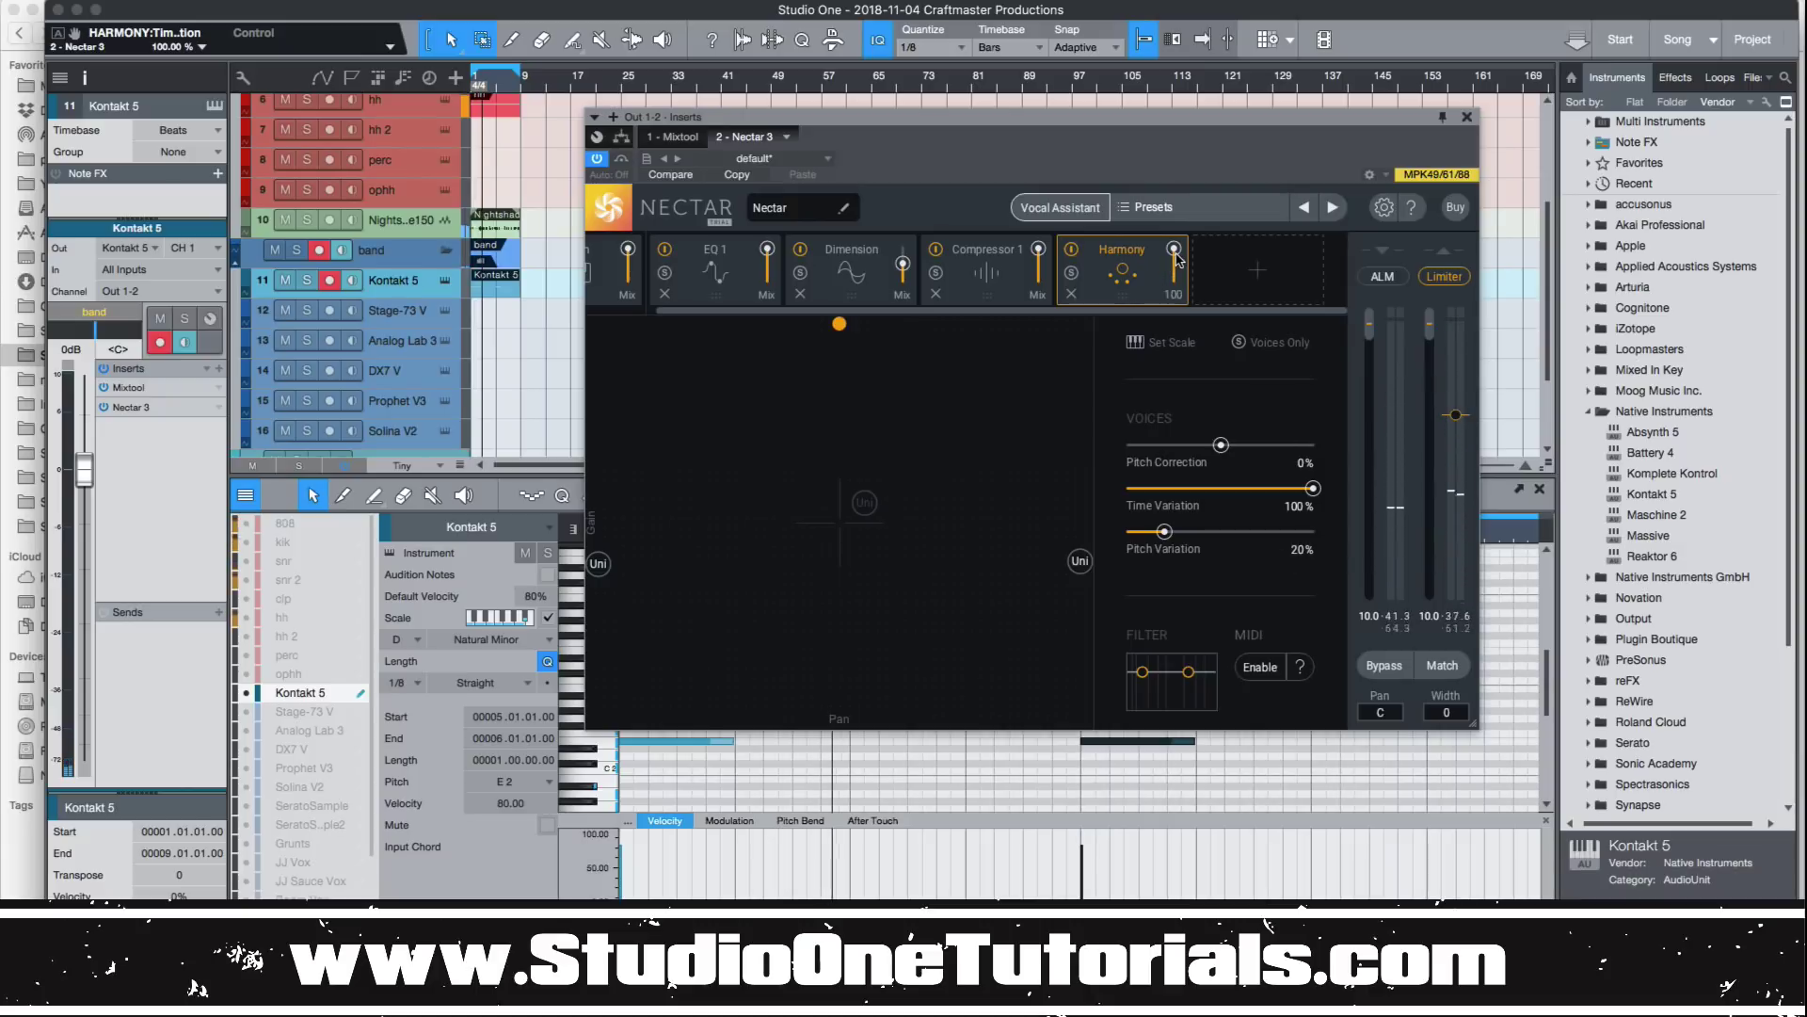
left_click_drag(1174, 248, 1171, 270)
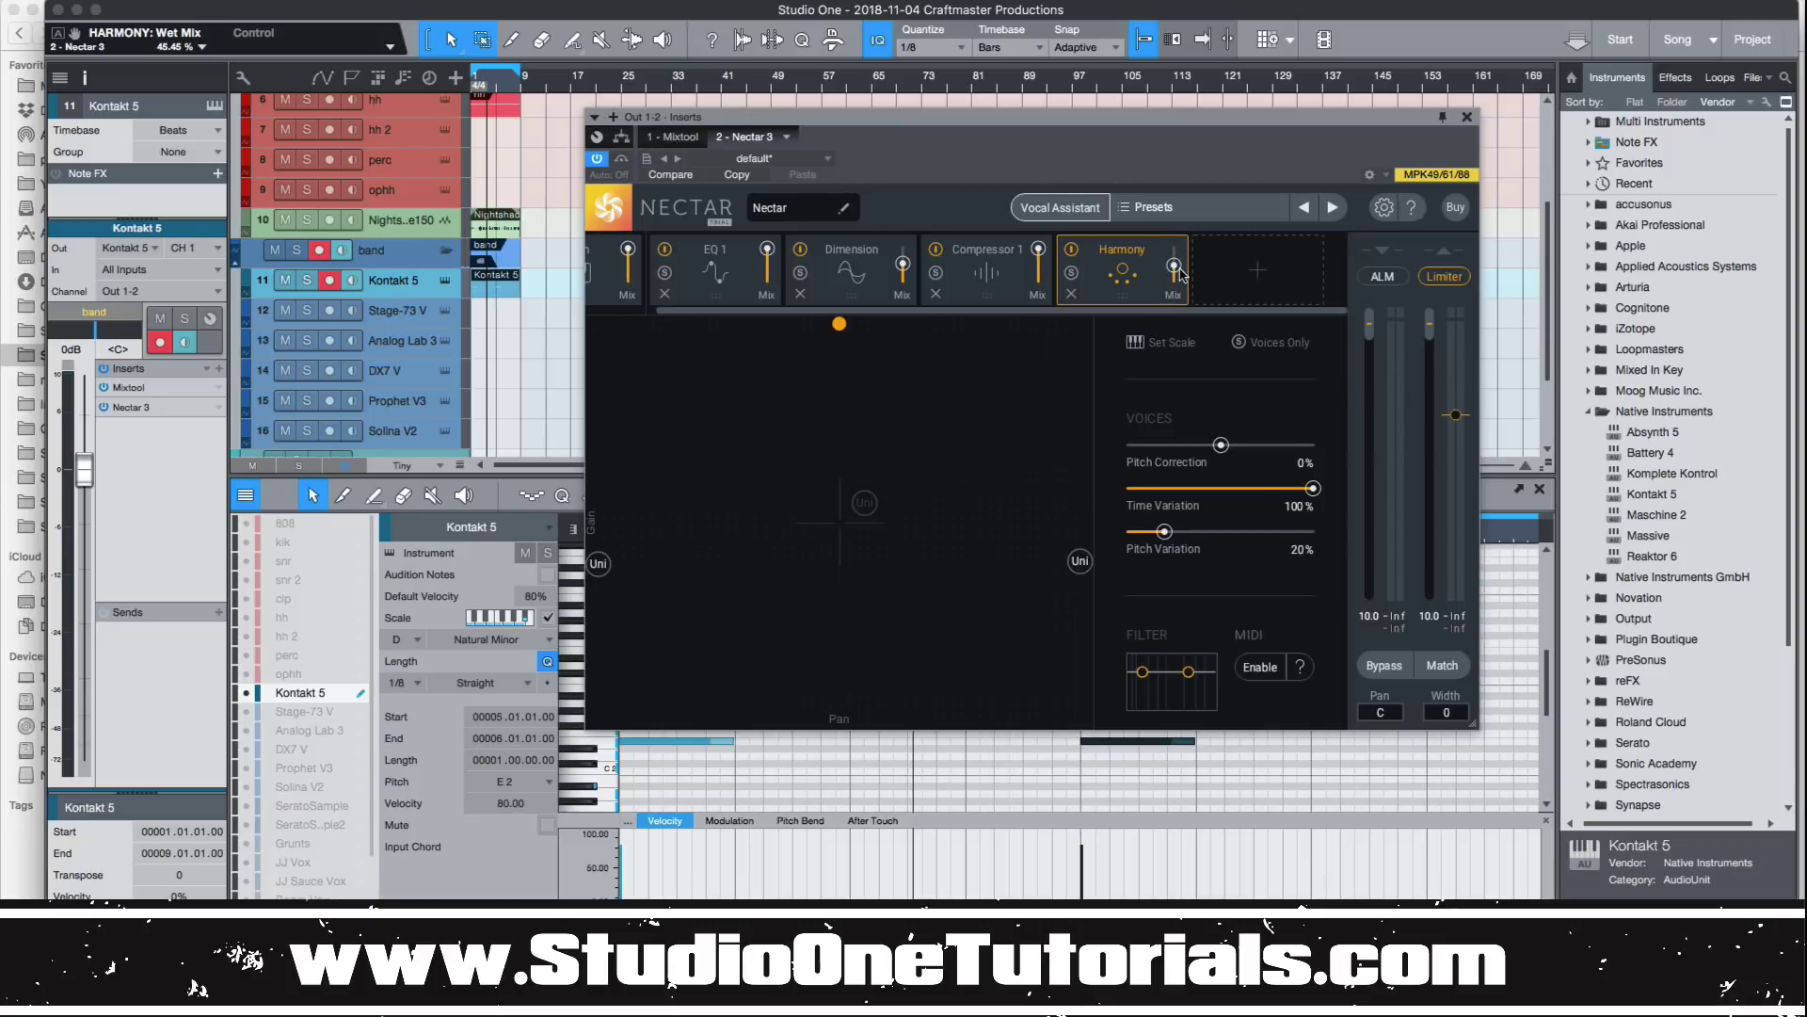
Step: Add a Saturation module after Harmony and raise its Tape amount to about 79%
left_click(1258, 274)
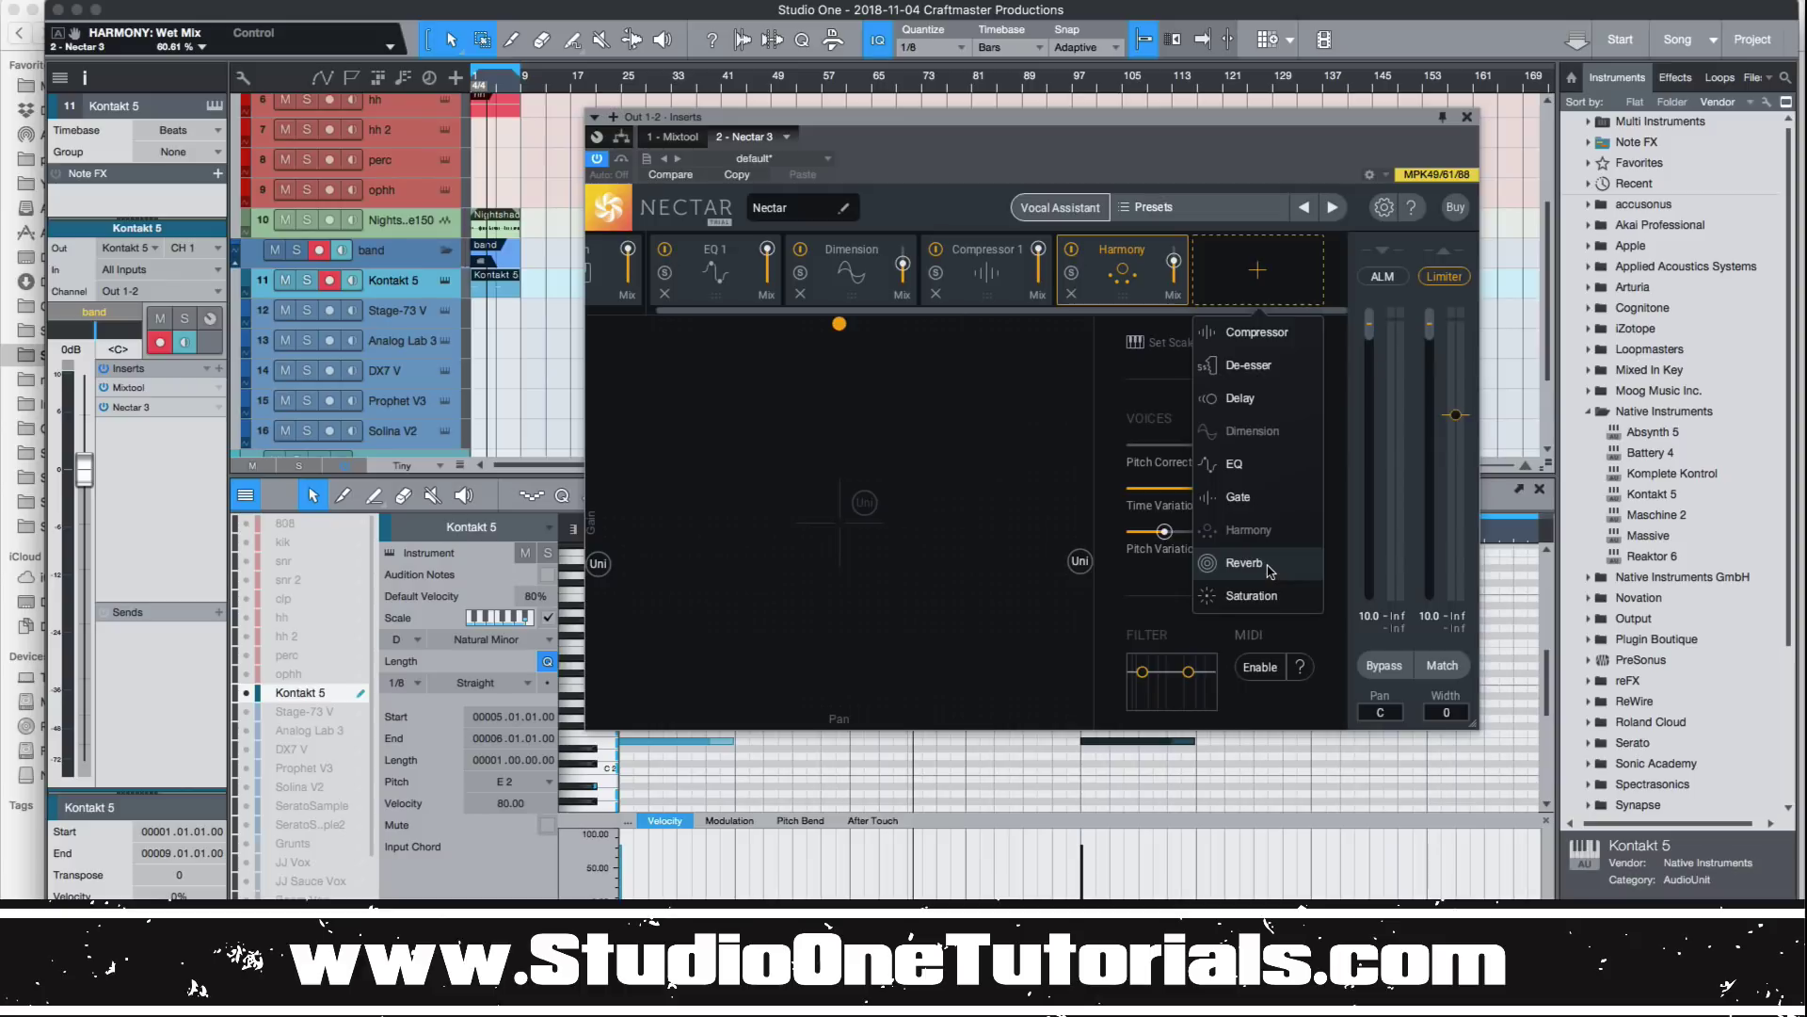
left_click(1268, 595)
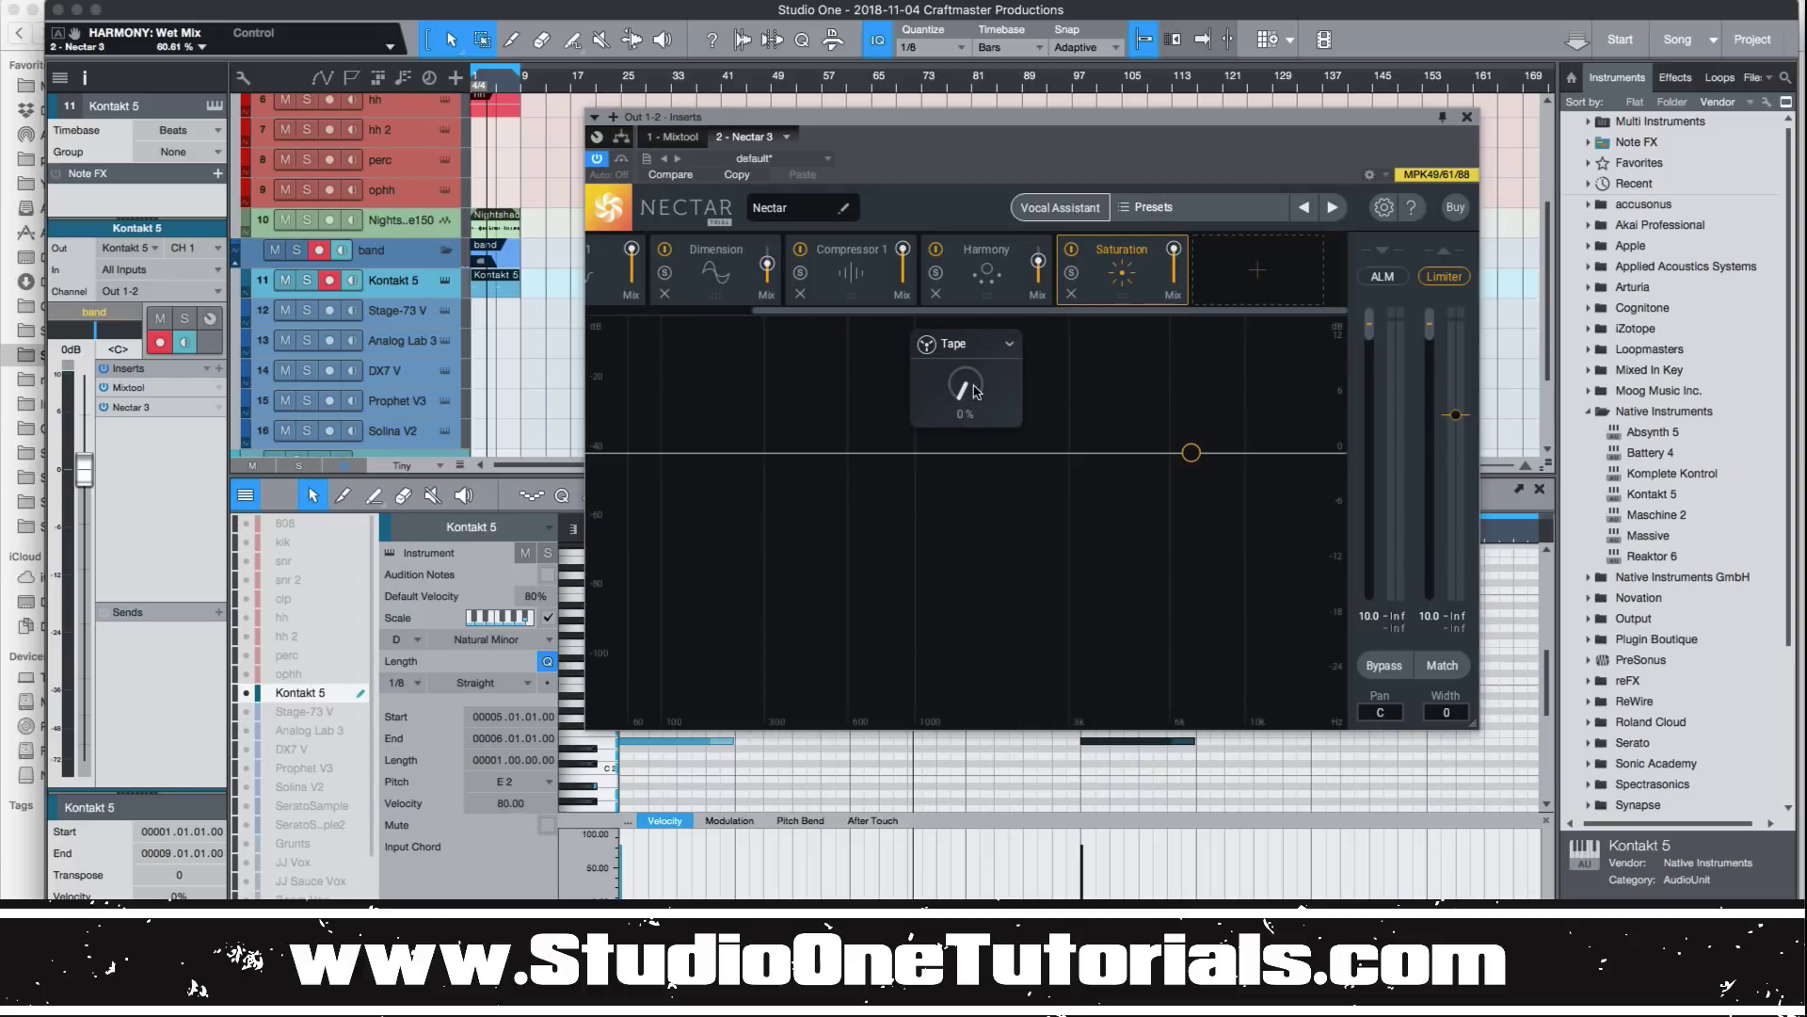
mouse_move(975, 392)
left_mouse_down()
mouse_move(988, 326)
mouse_move(979, 391)
left_mouse_up()
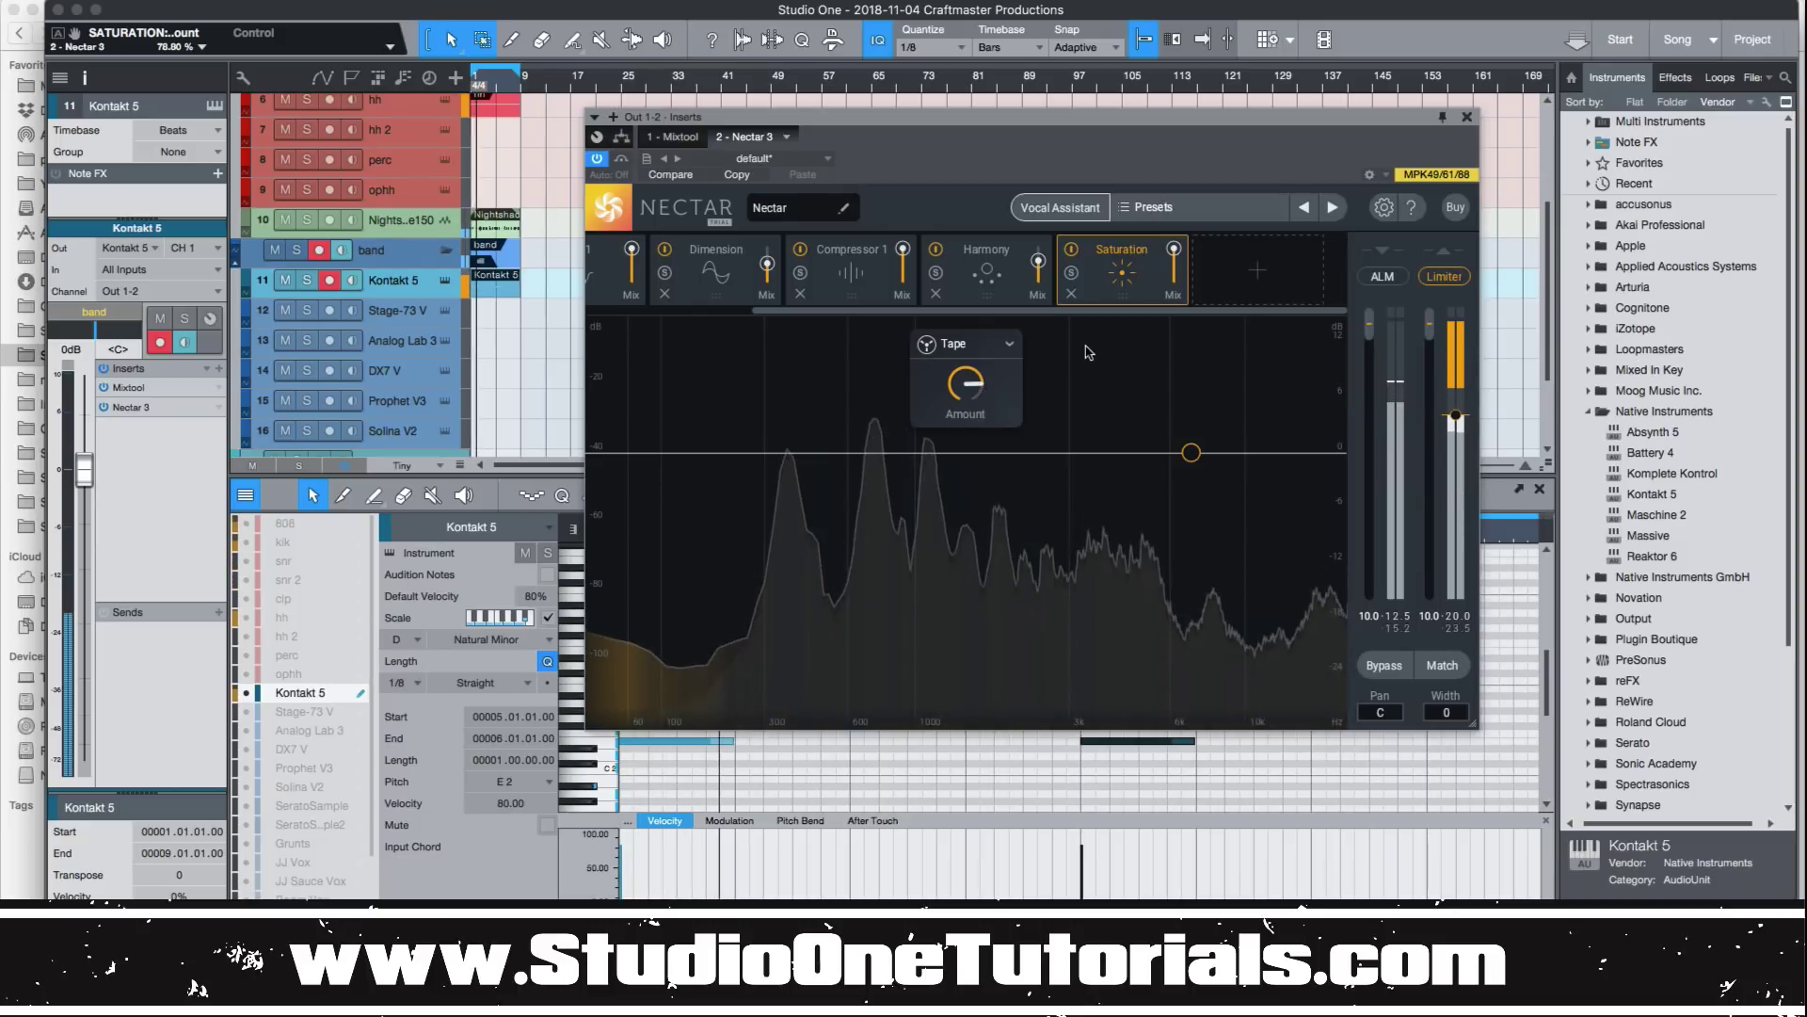
Step: Reopen Nectar 3, move the Saturation module between Pitch and EQ 1, and audition the new order
key("Escape")
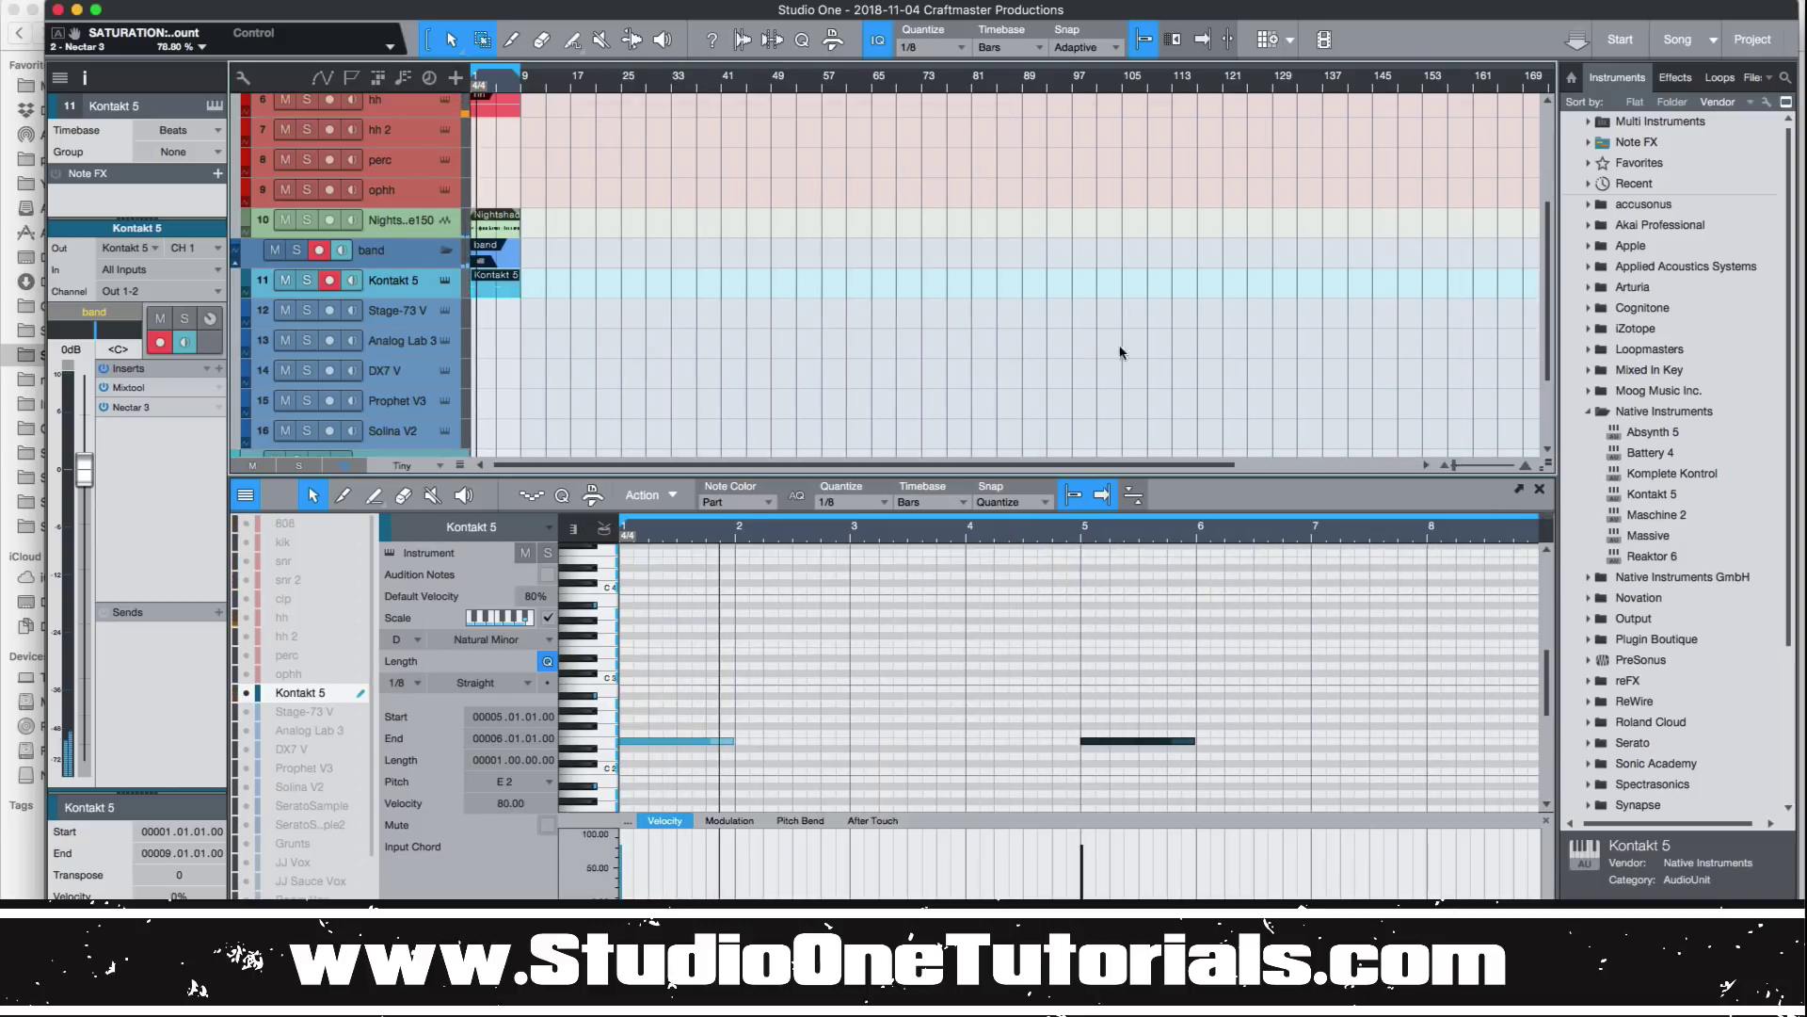
left_click(195, 409)
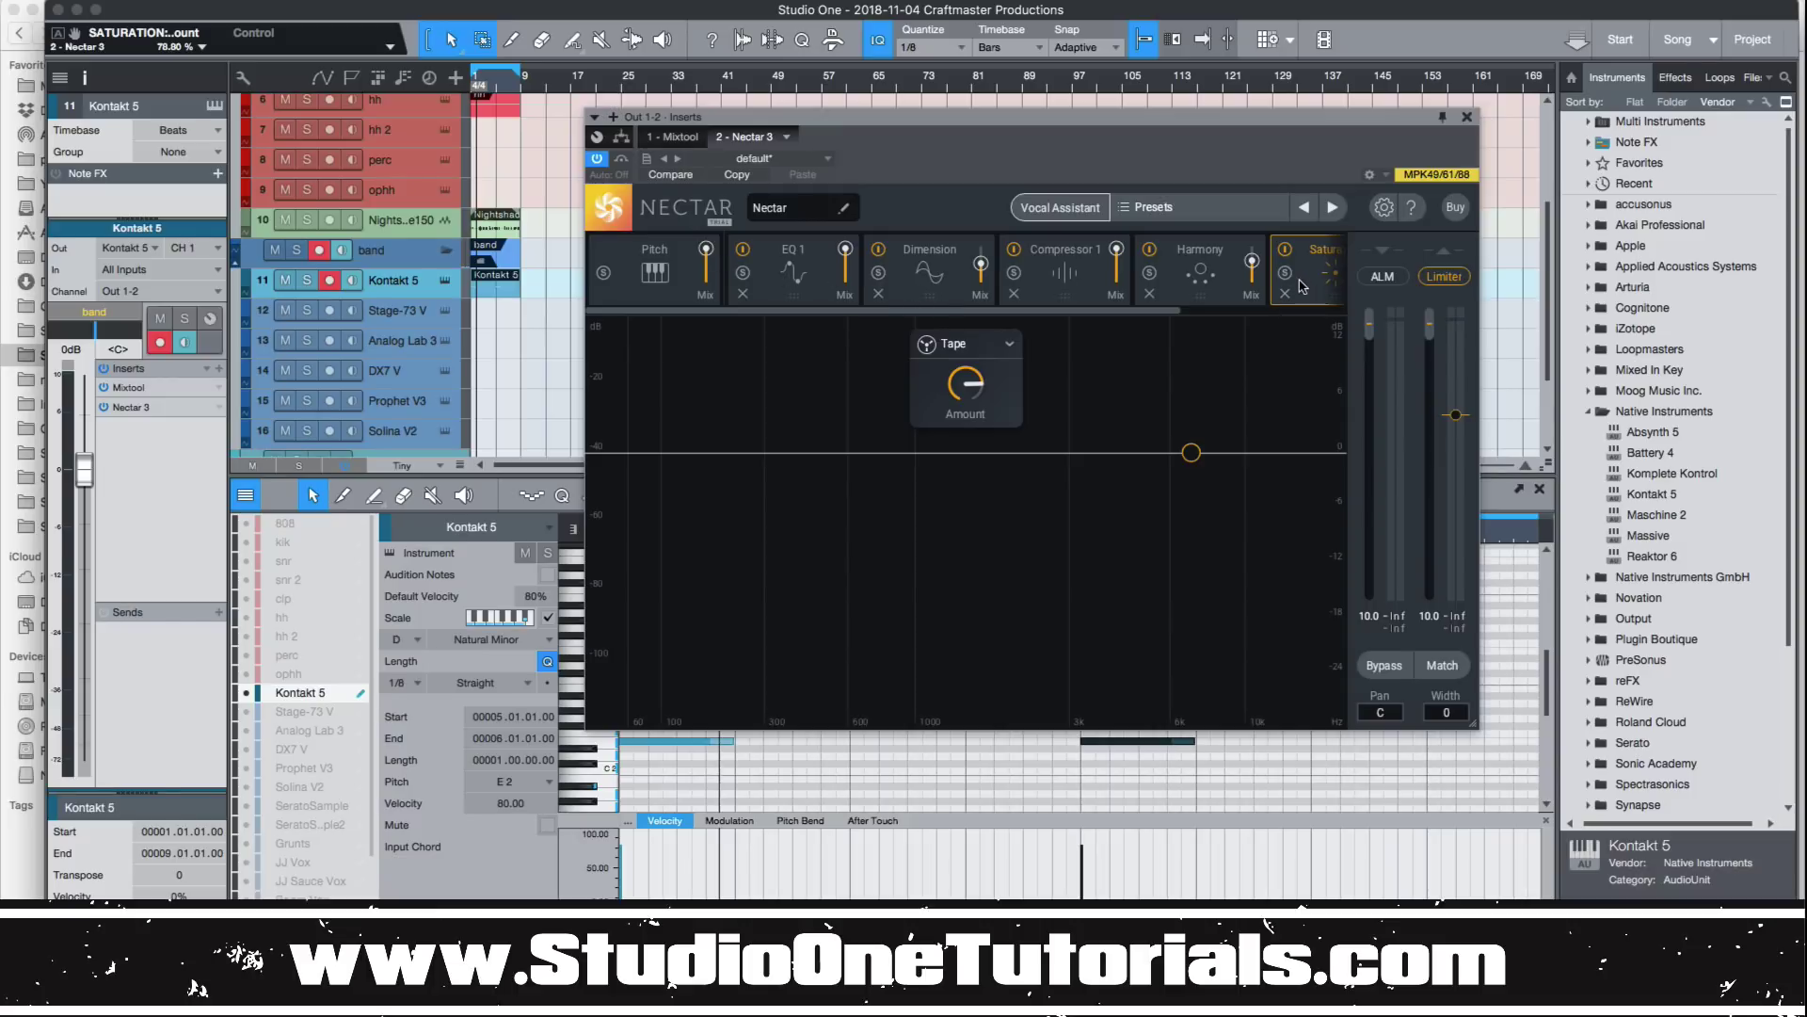
left_click_drag(1302, 286, 770, 278)
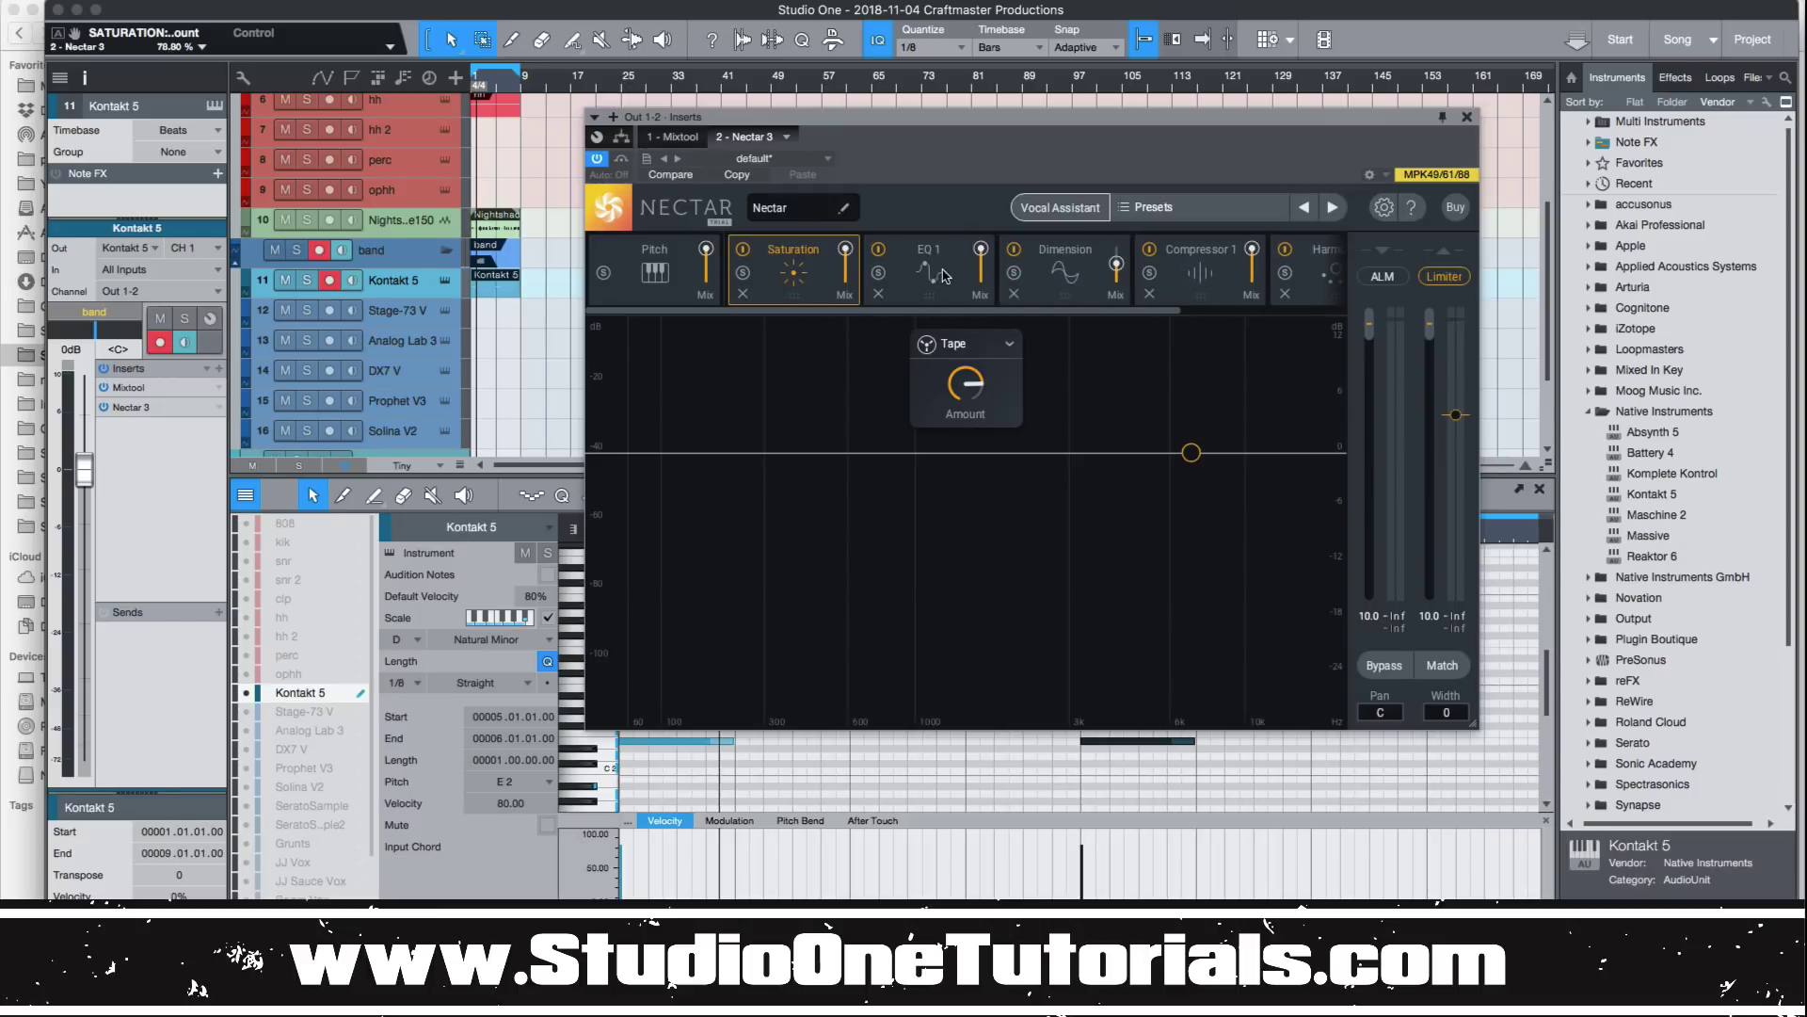
key("space")
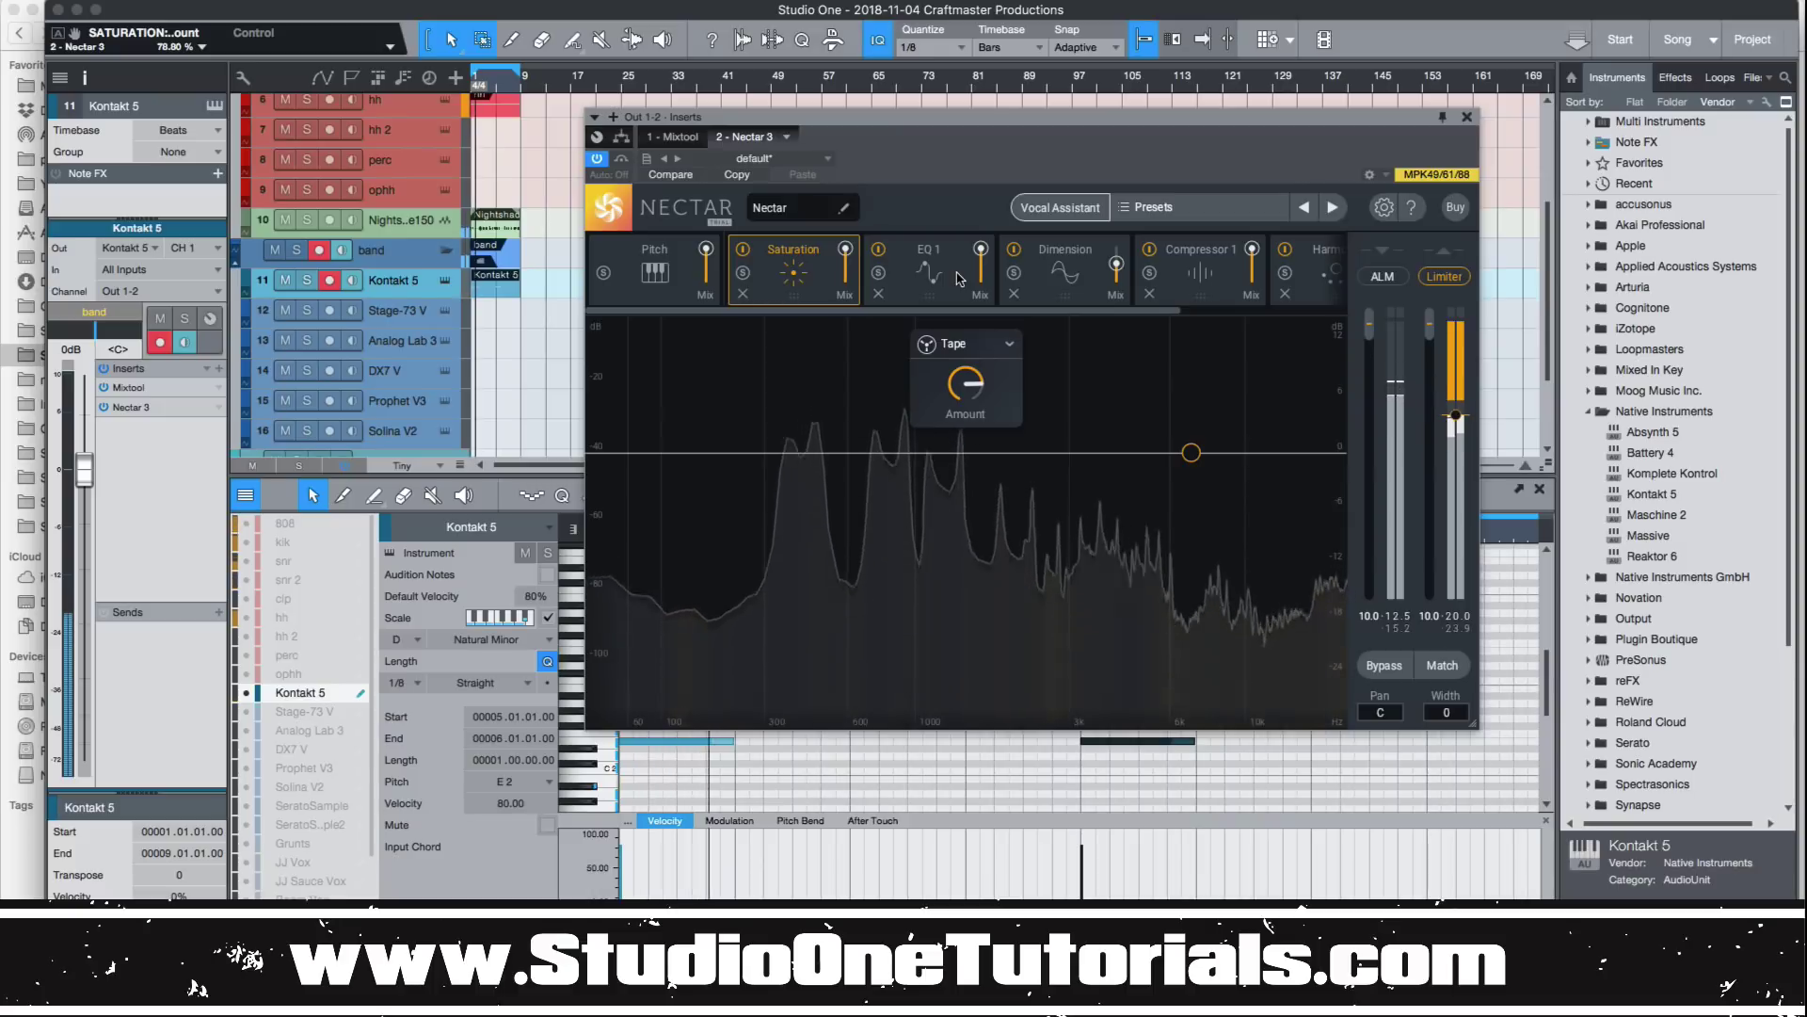
key("space")
Step: Add a Reverb module after Harmony, set its Width to 92% and raise its Saturation and Pre-Delay during playback
left_click_drag(1149, 311, 1315, 322)
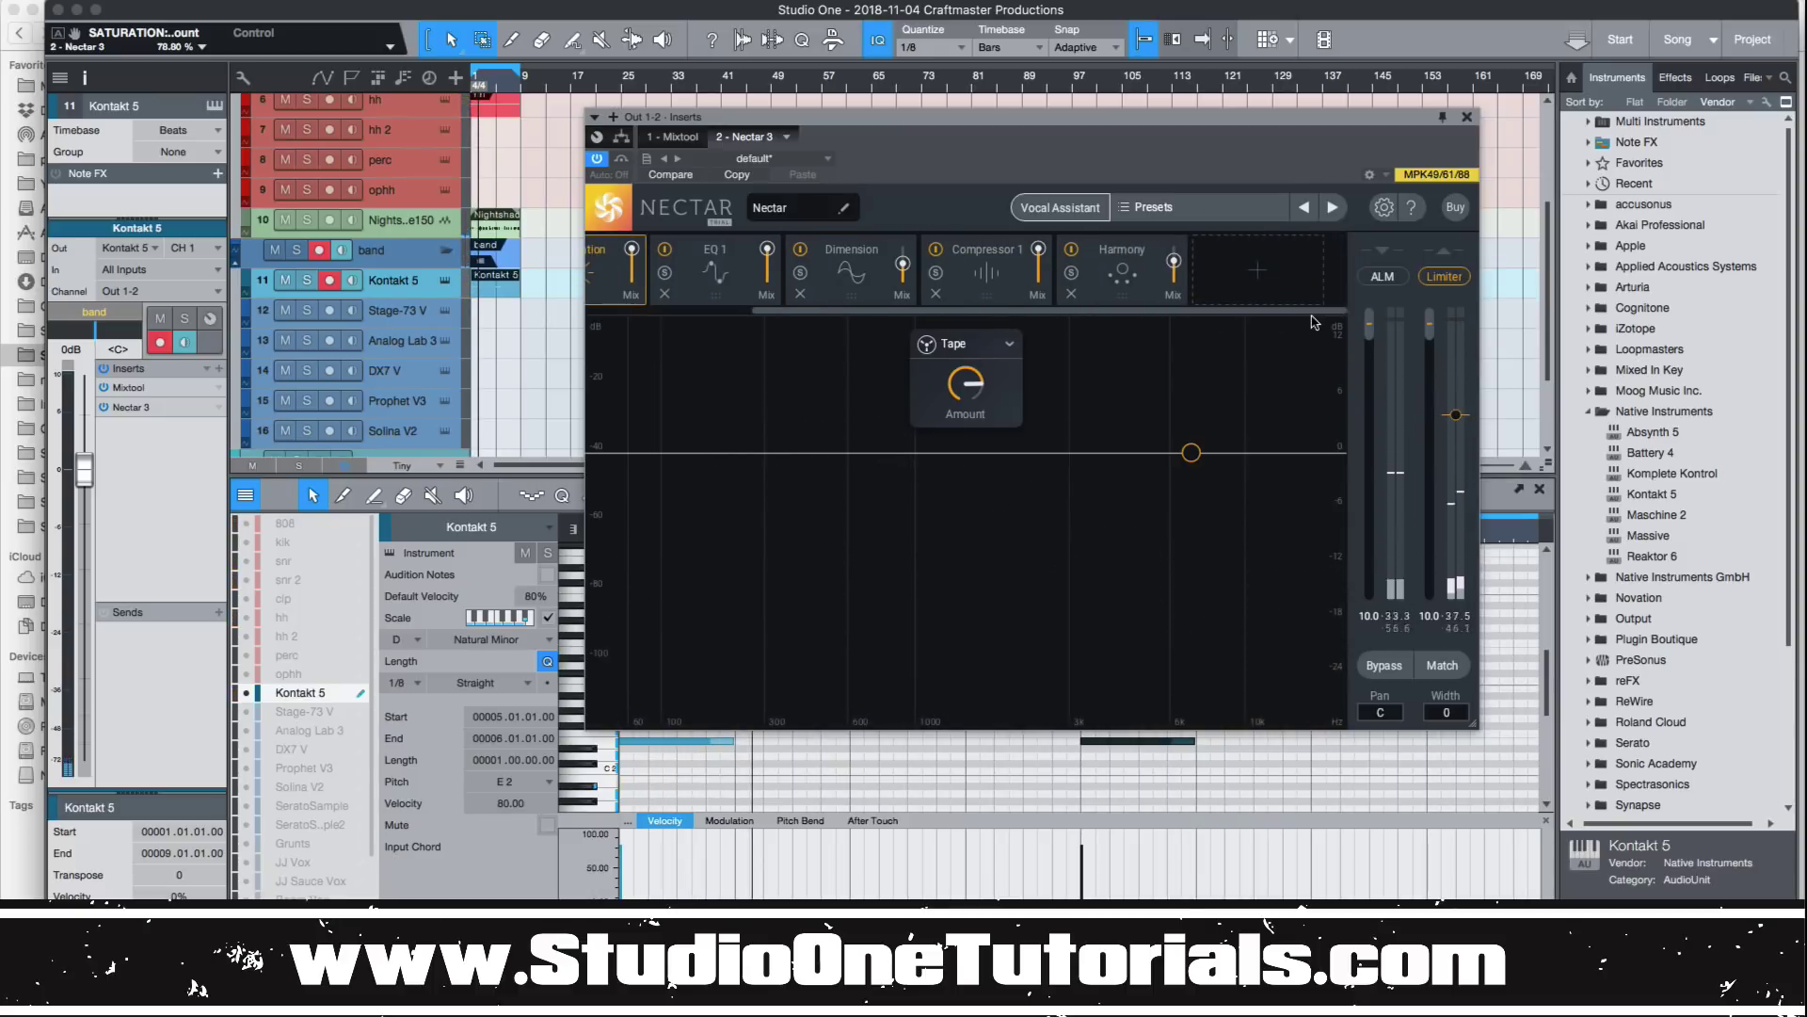
left_click(1260, 276)
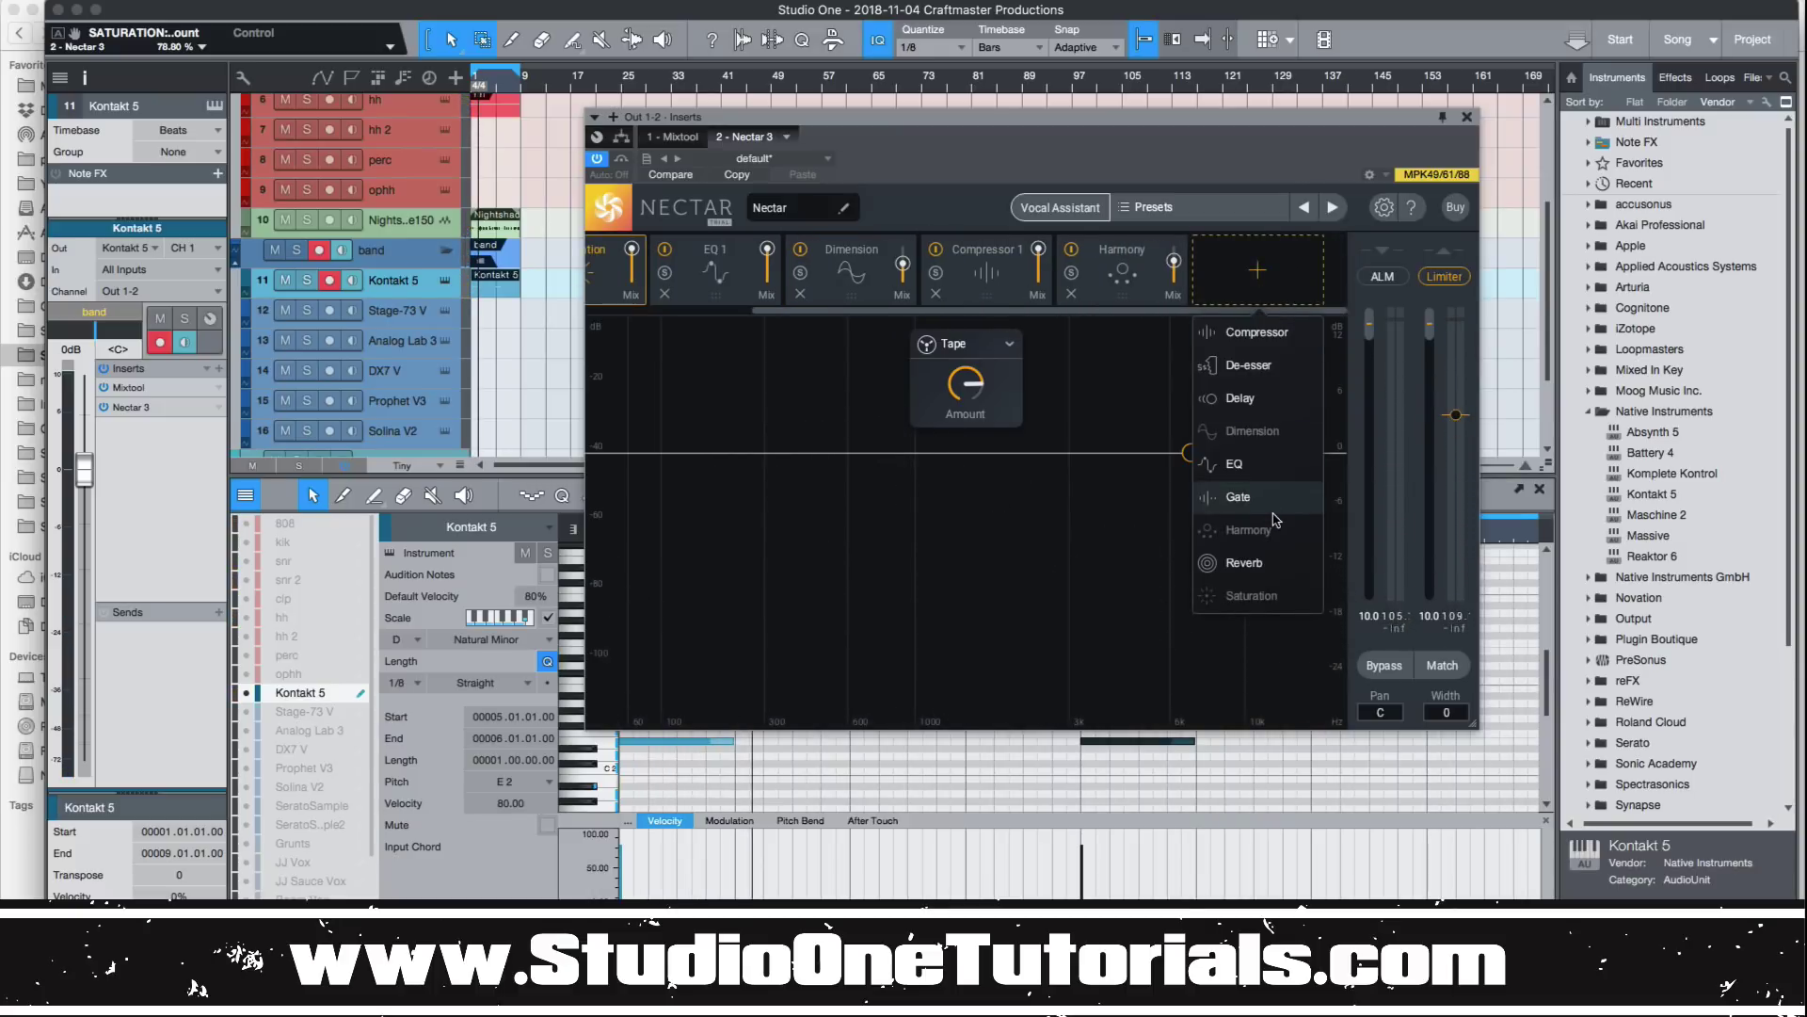
left_click(1245, 563)
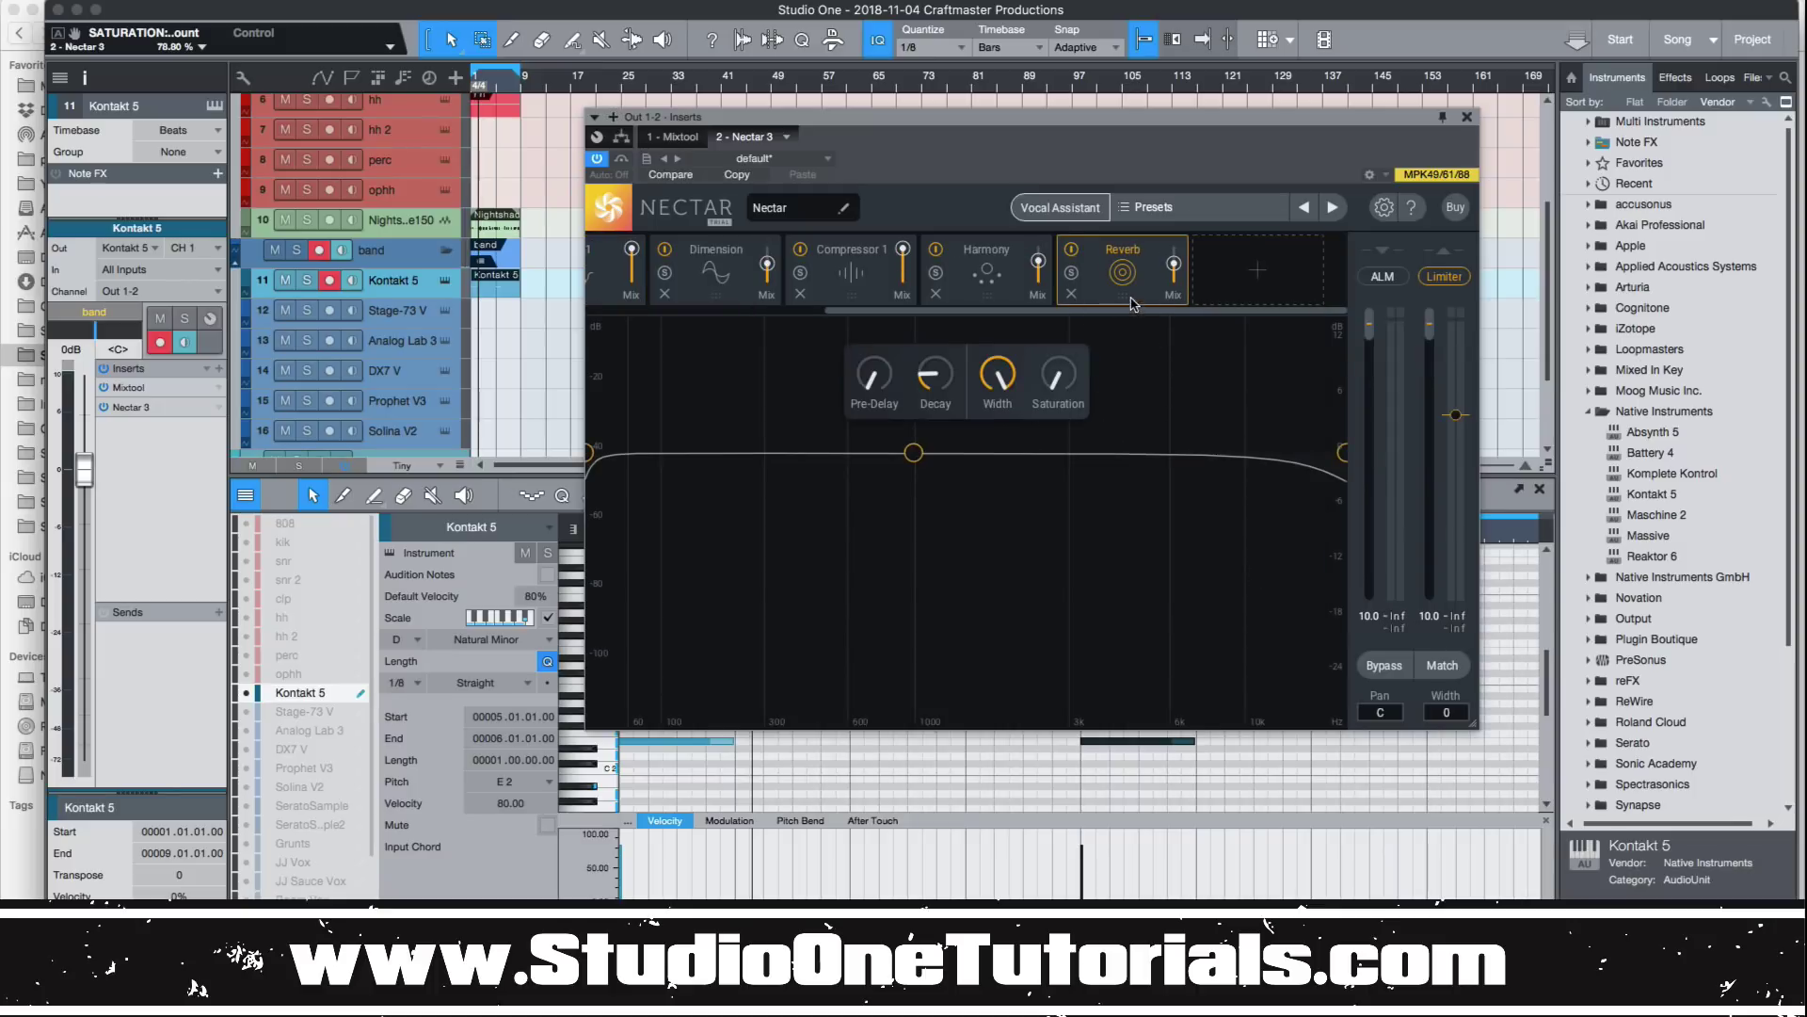
key("space")
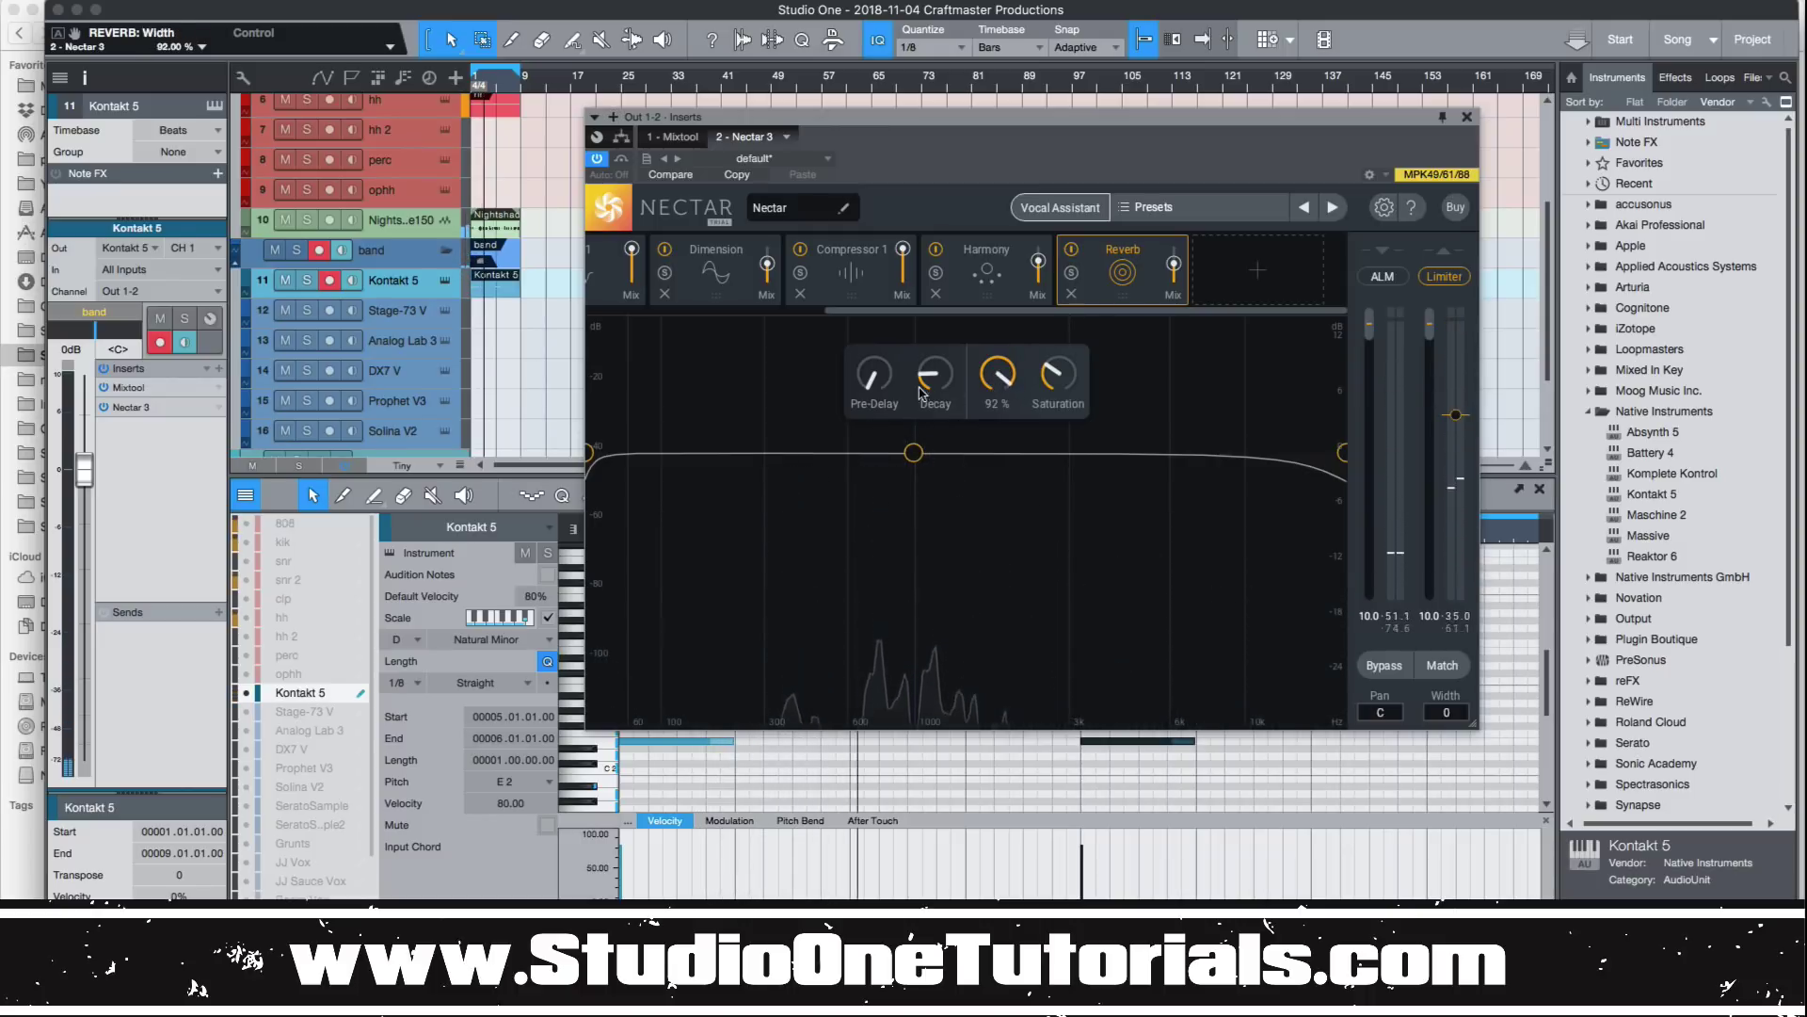
mouse_move(876, 367)
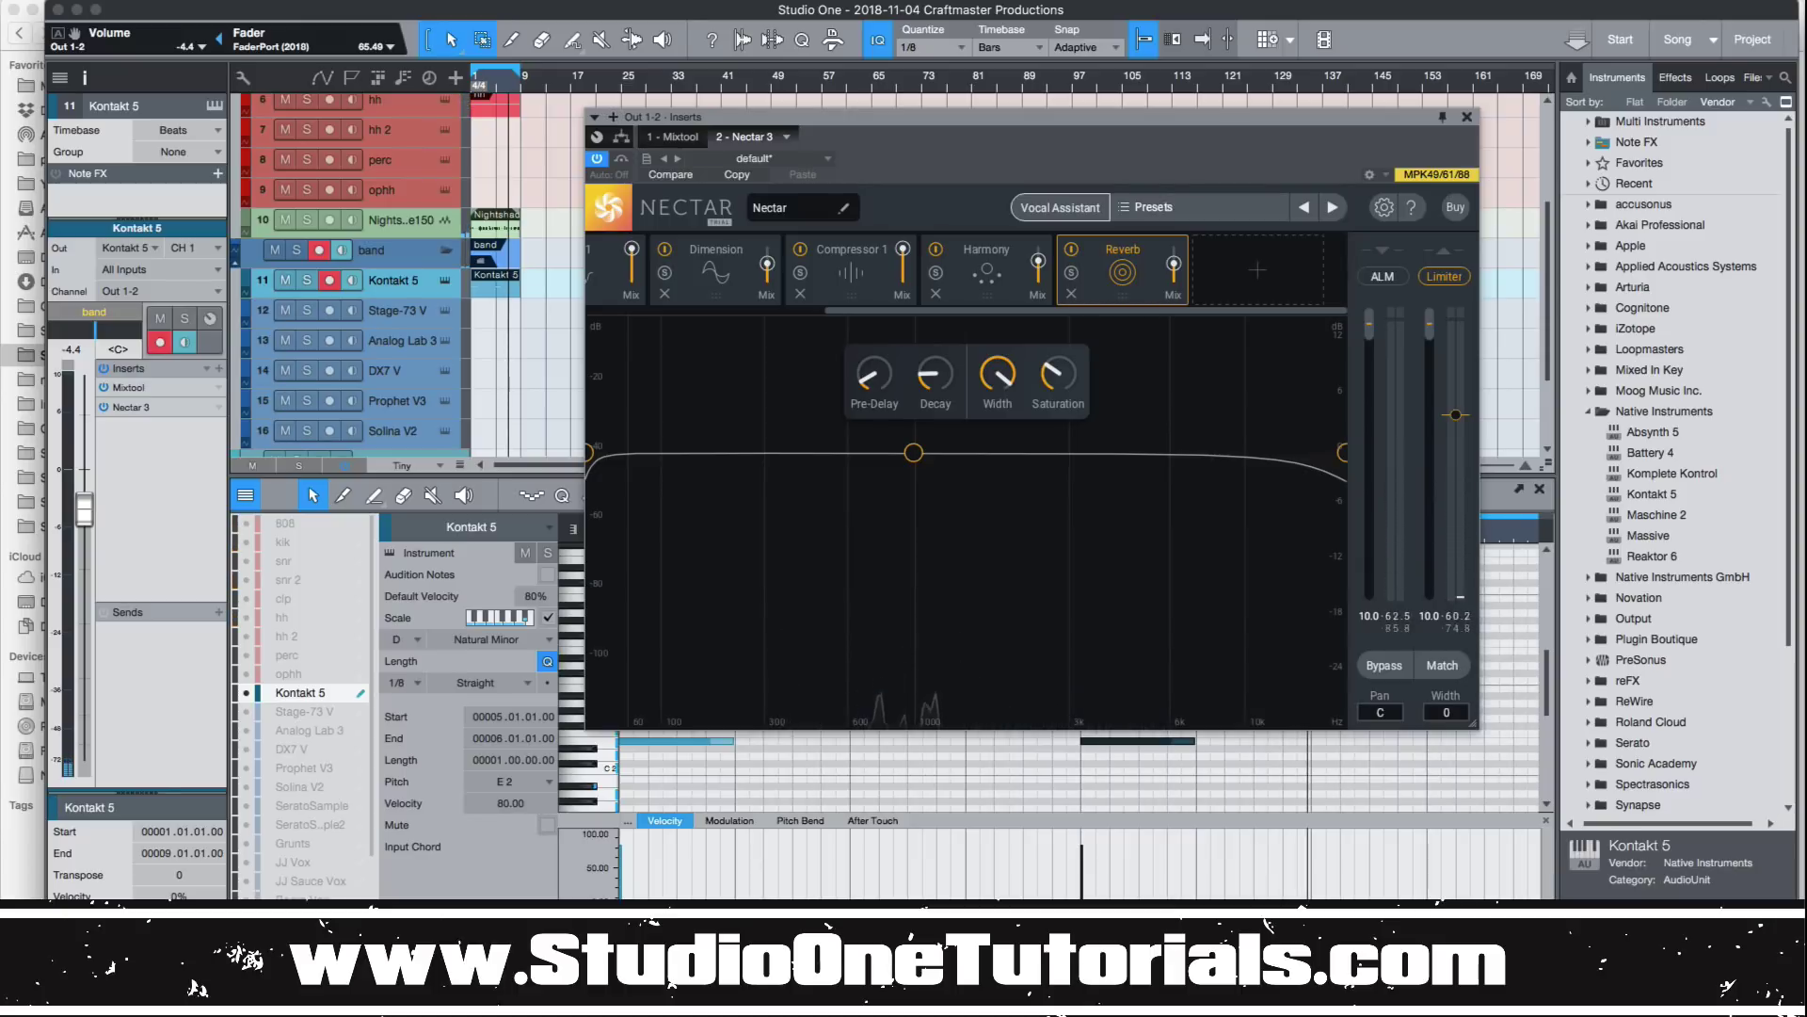
Step: Bypass the Nectar 3 insert to compare the dry and processed vocal, then switch it back on
left_click(104, 408)
key("space")
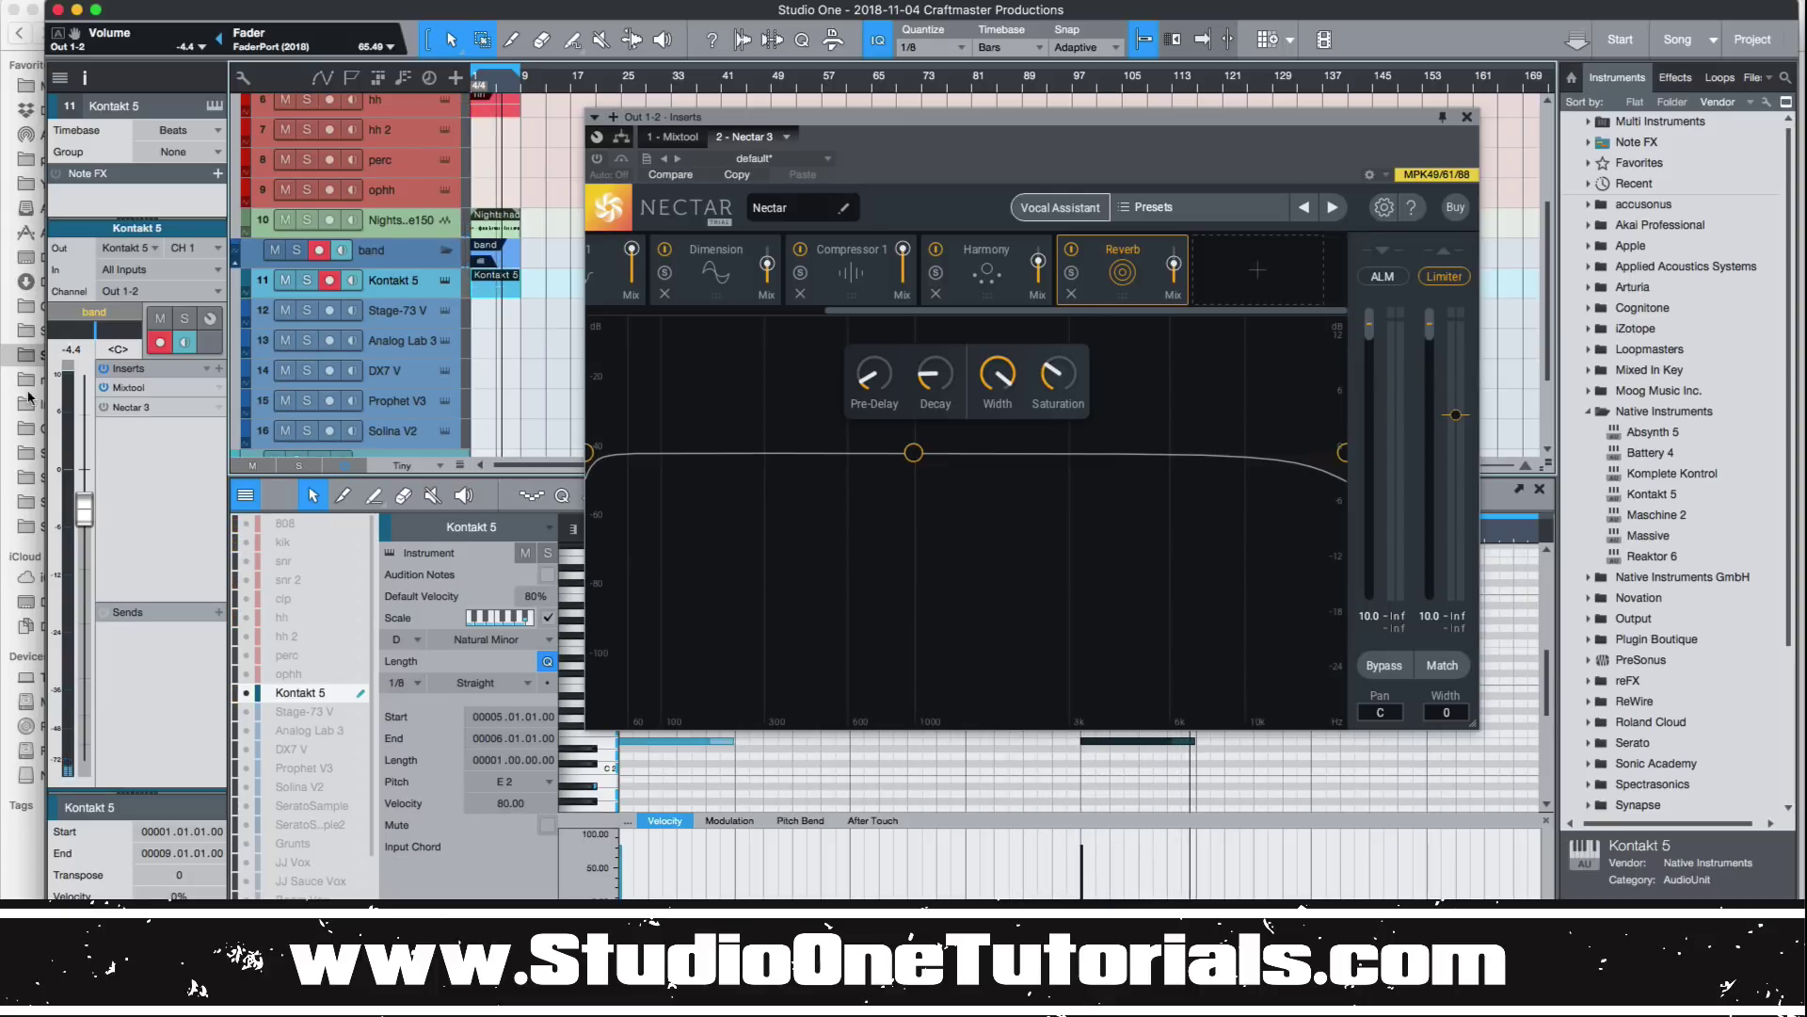
left_click(104, 409)
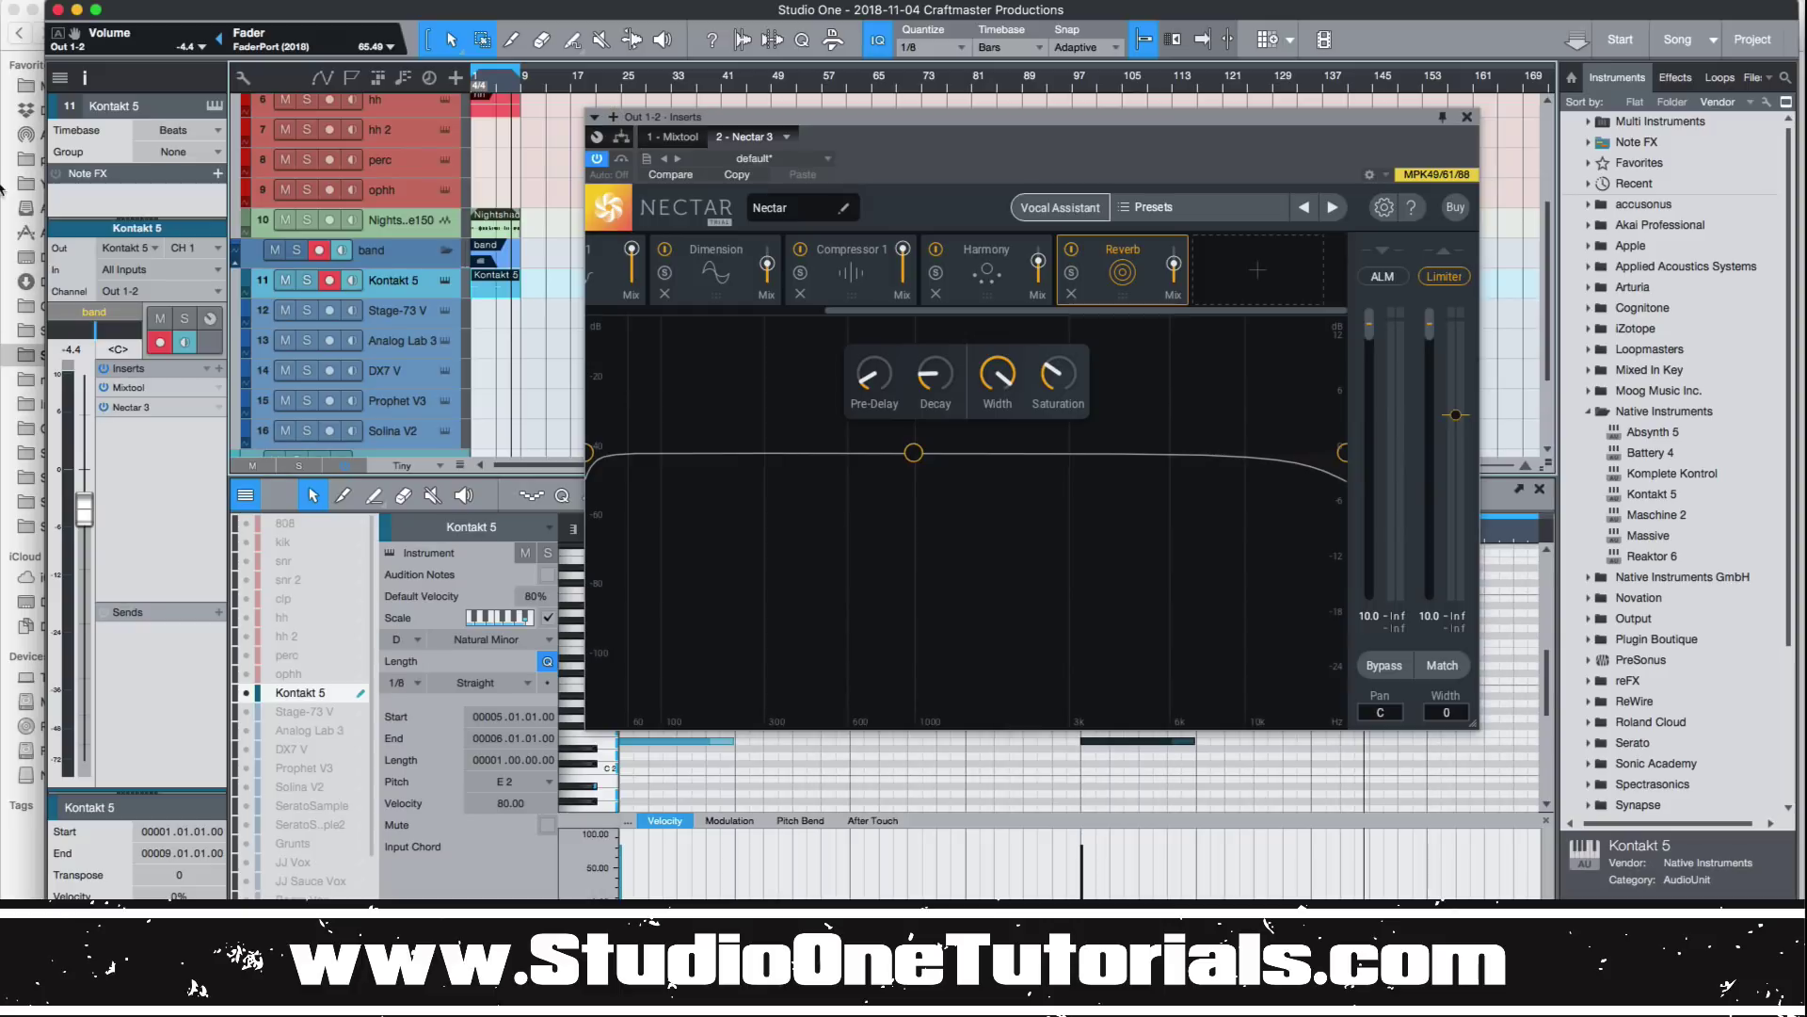
Step: Browse Nectar's preset categories, collapse the Nectar 2 Legacy folder and close the preset browser without loading anything
left_click(791, 209)
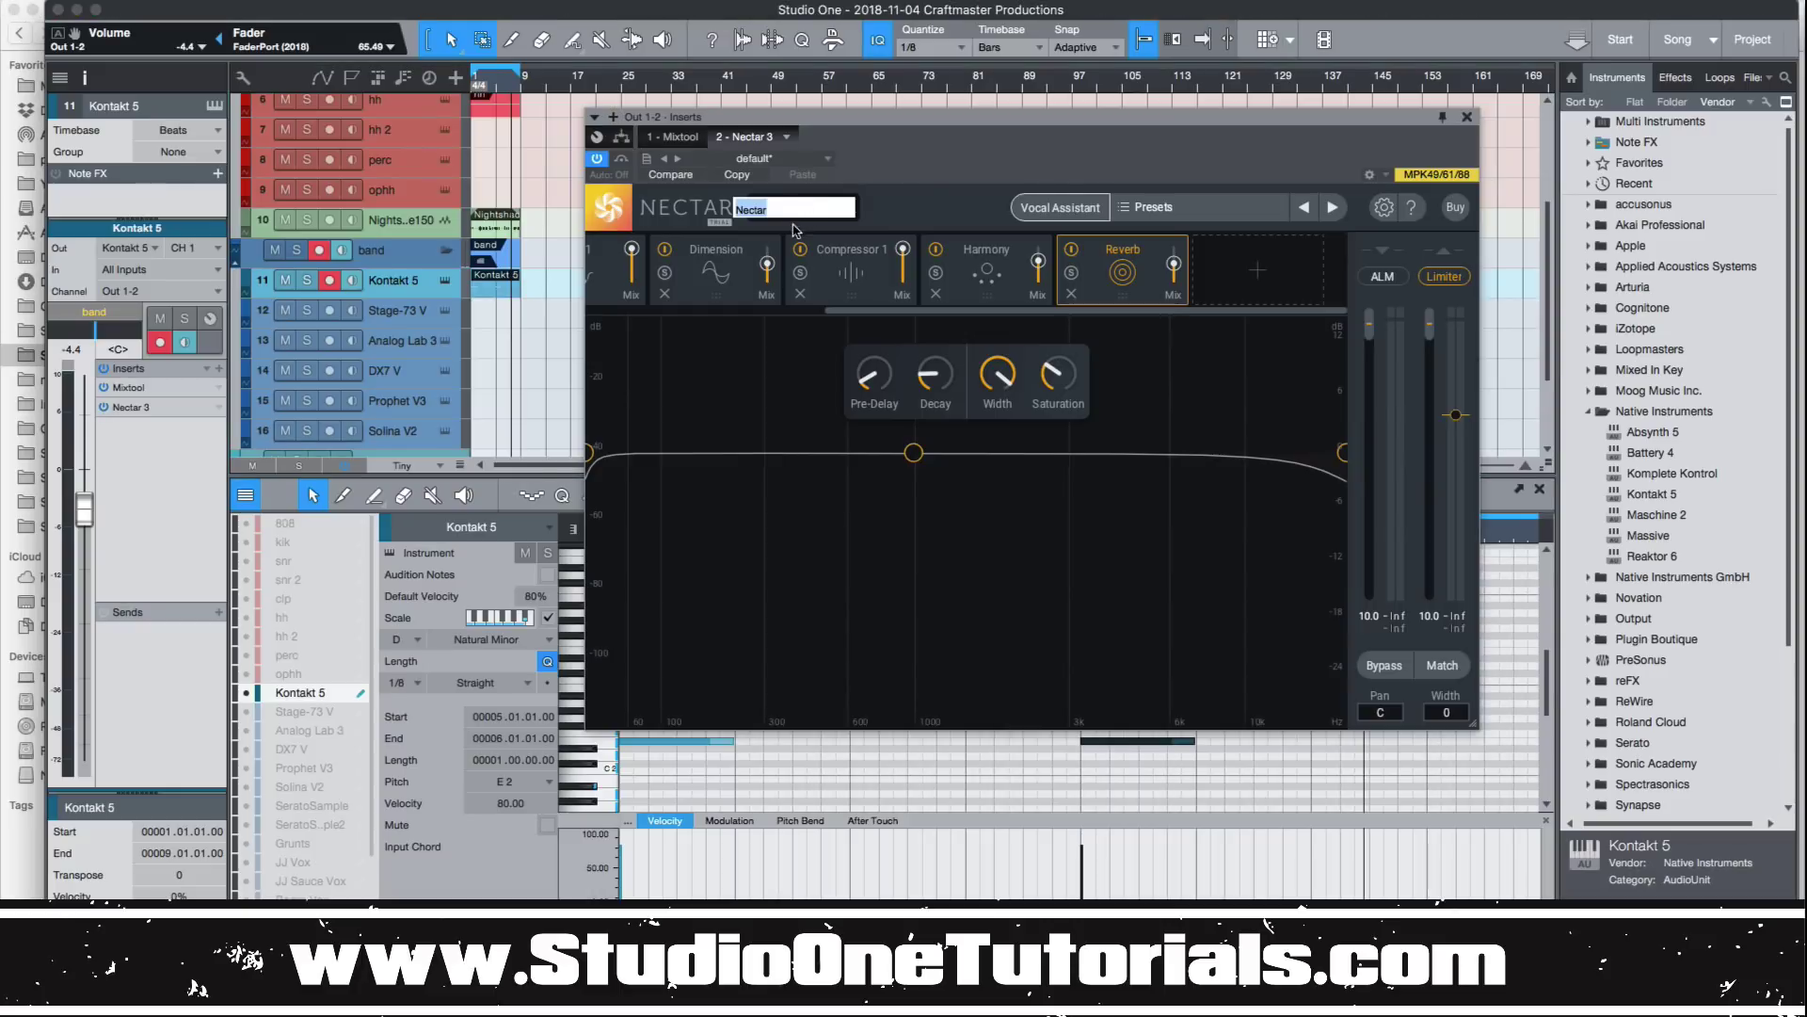
left_click(930, 201)
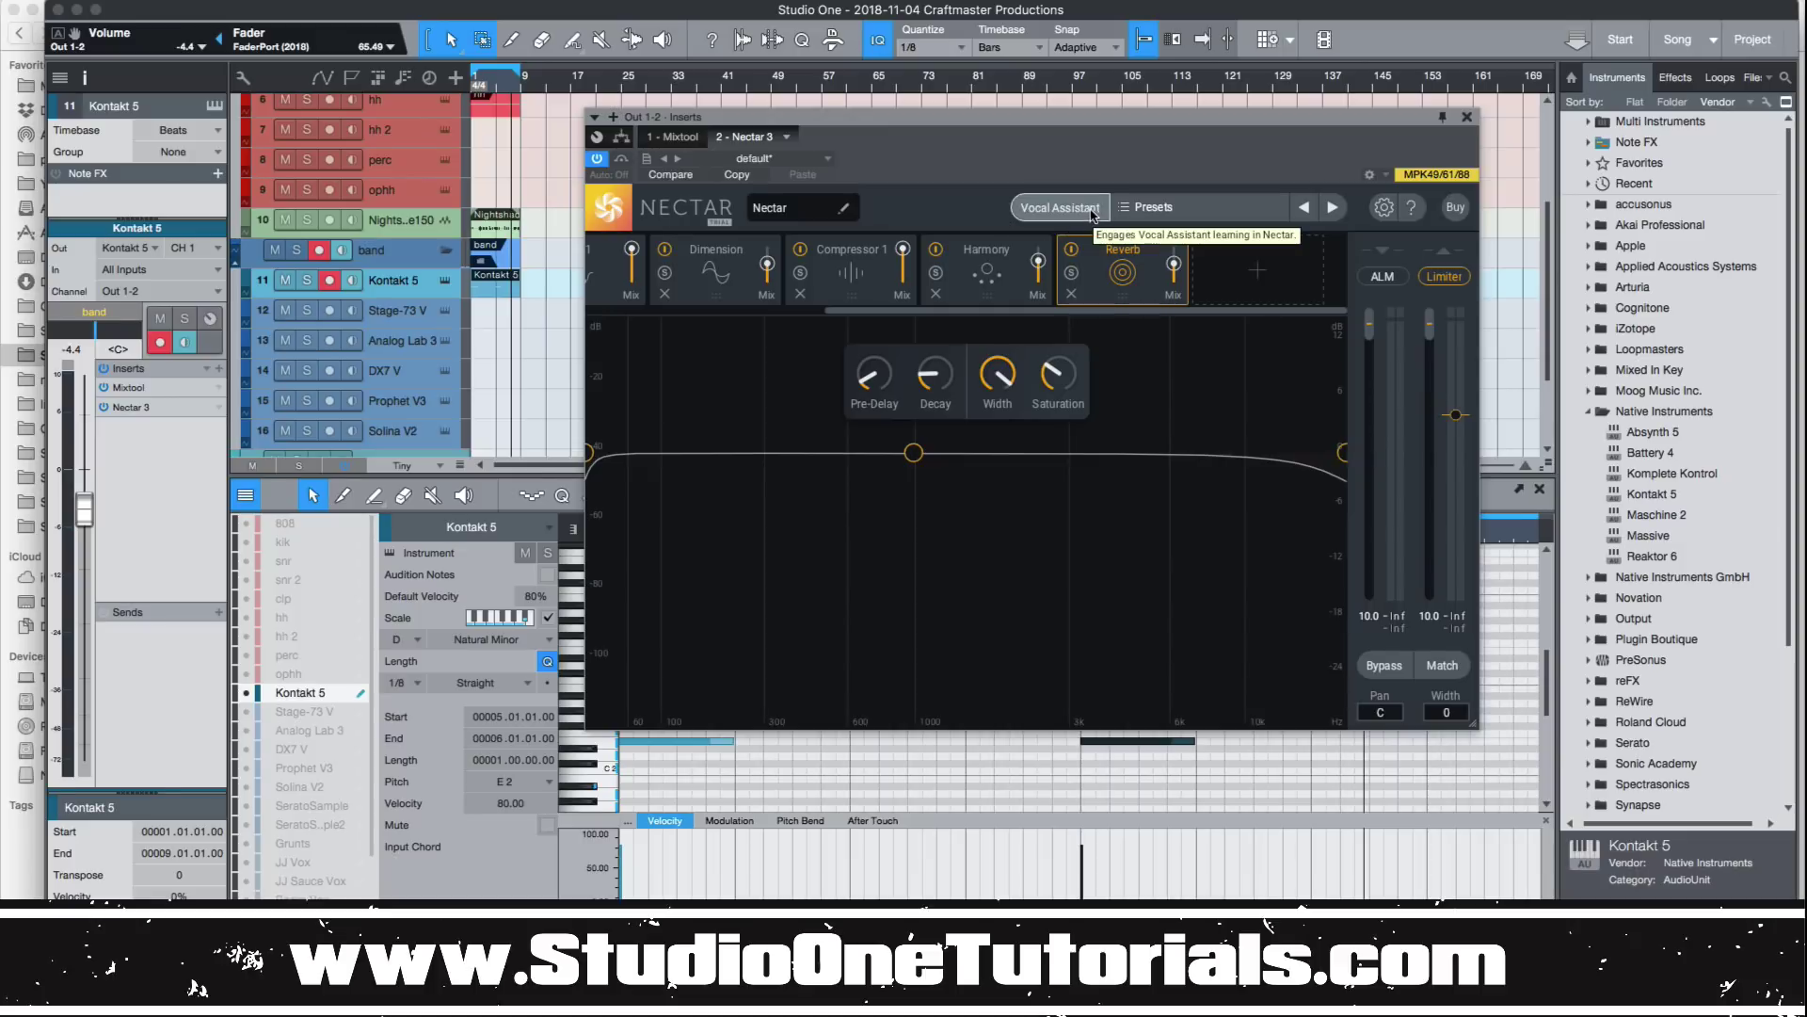
left_click(1139, 209)
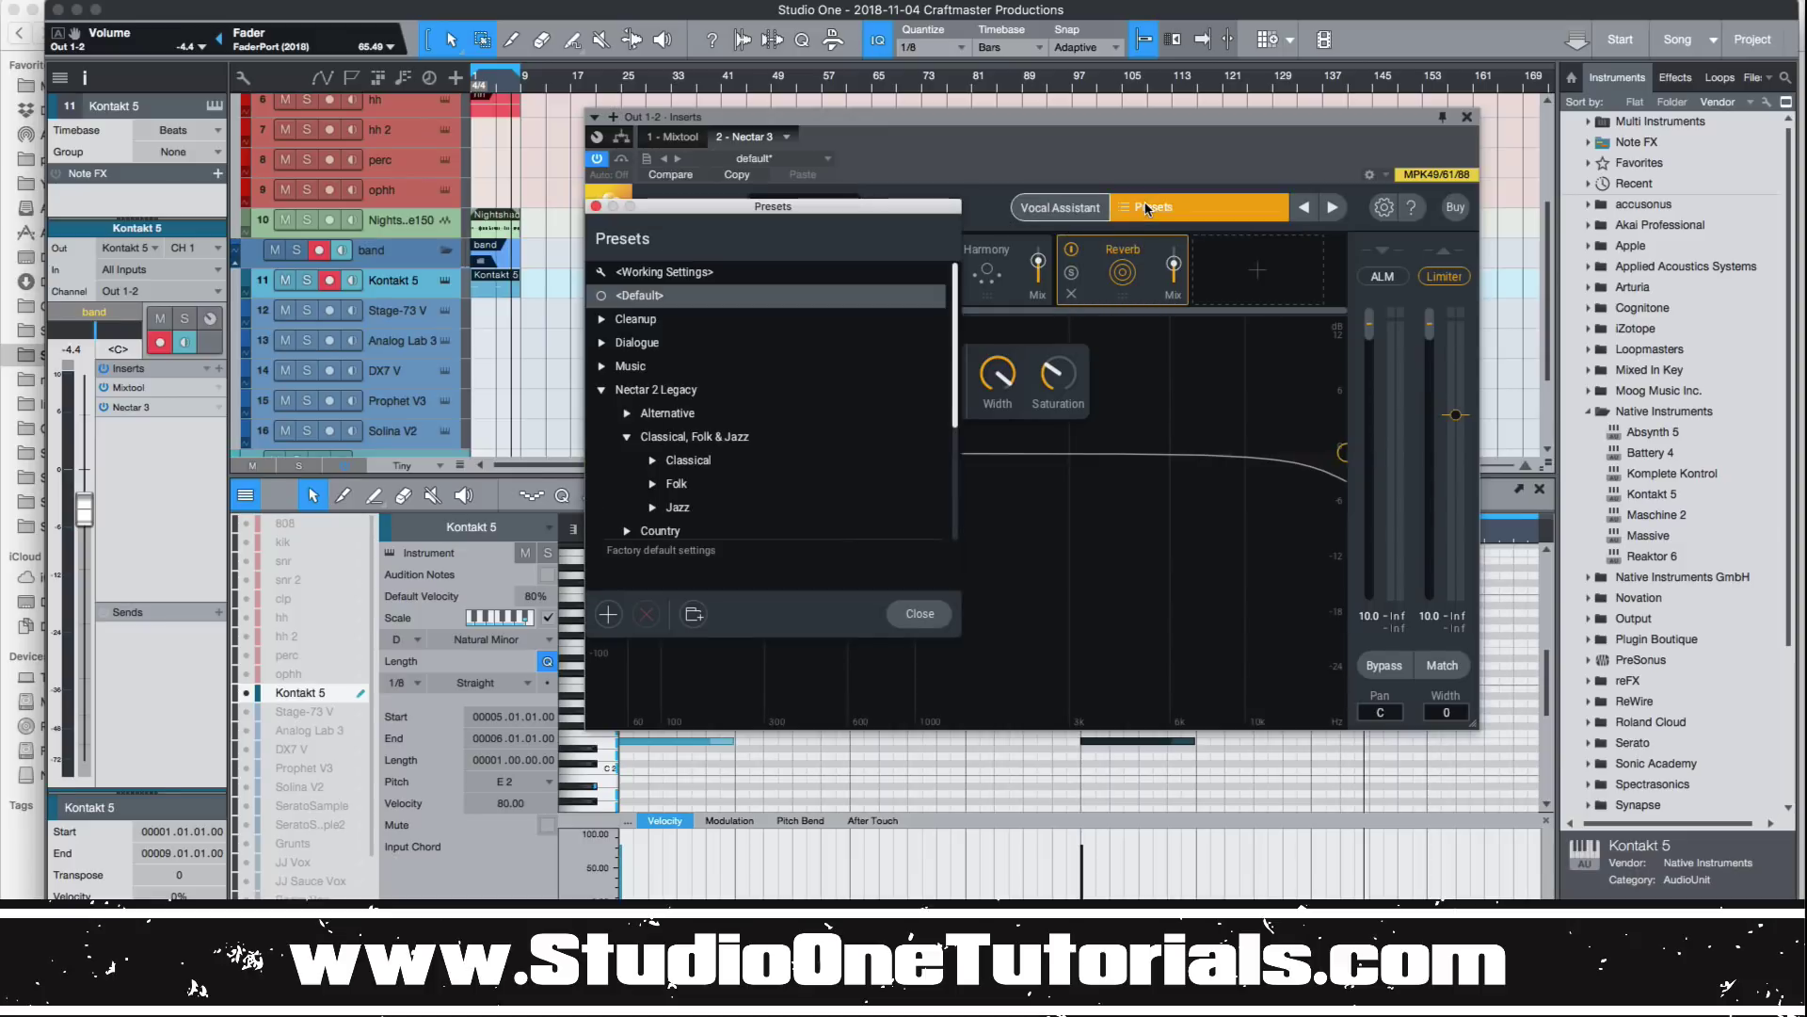
scroll(762, 411, "down", 3)
scroll(763, 411, "up", 3)
scroll(596, 402, "up", 5)
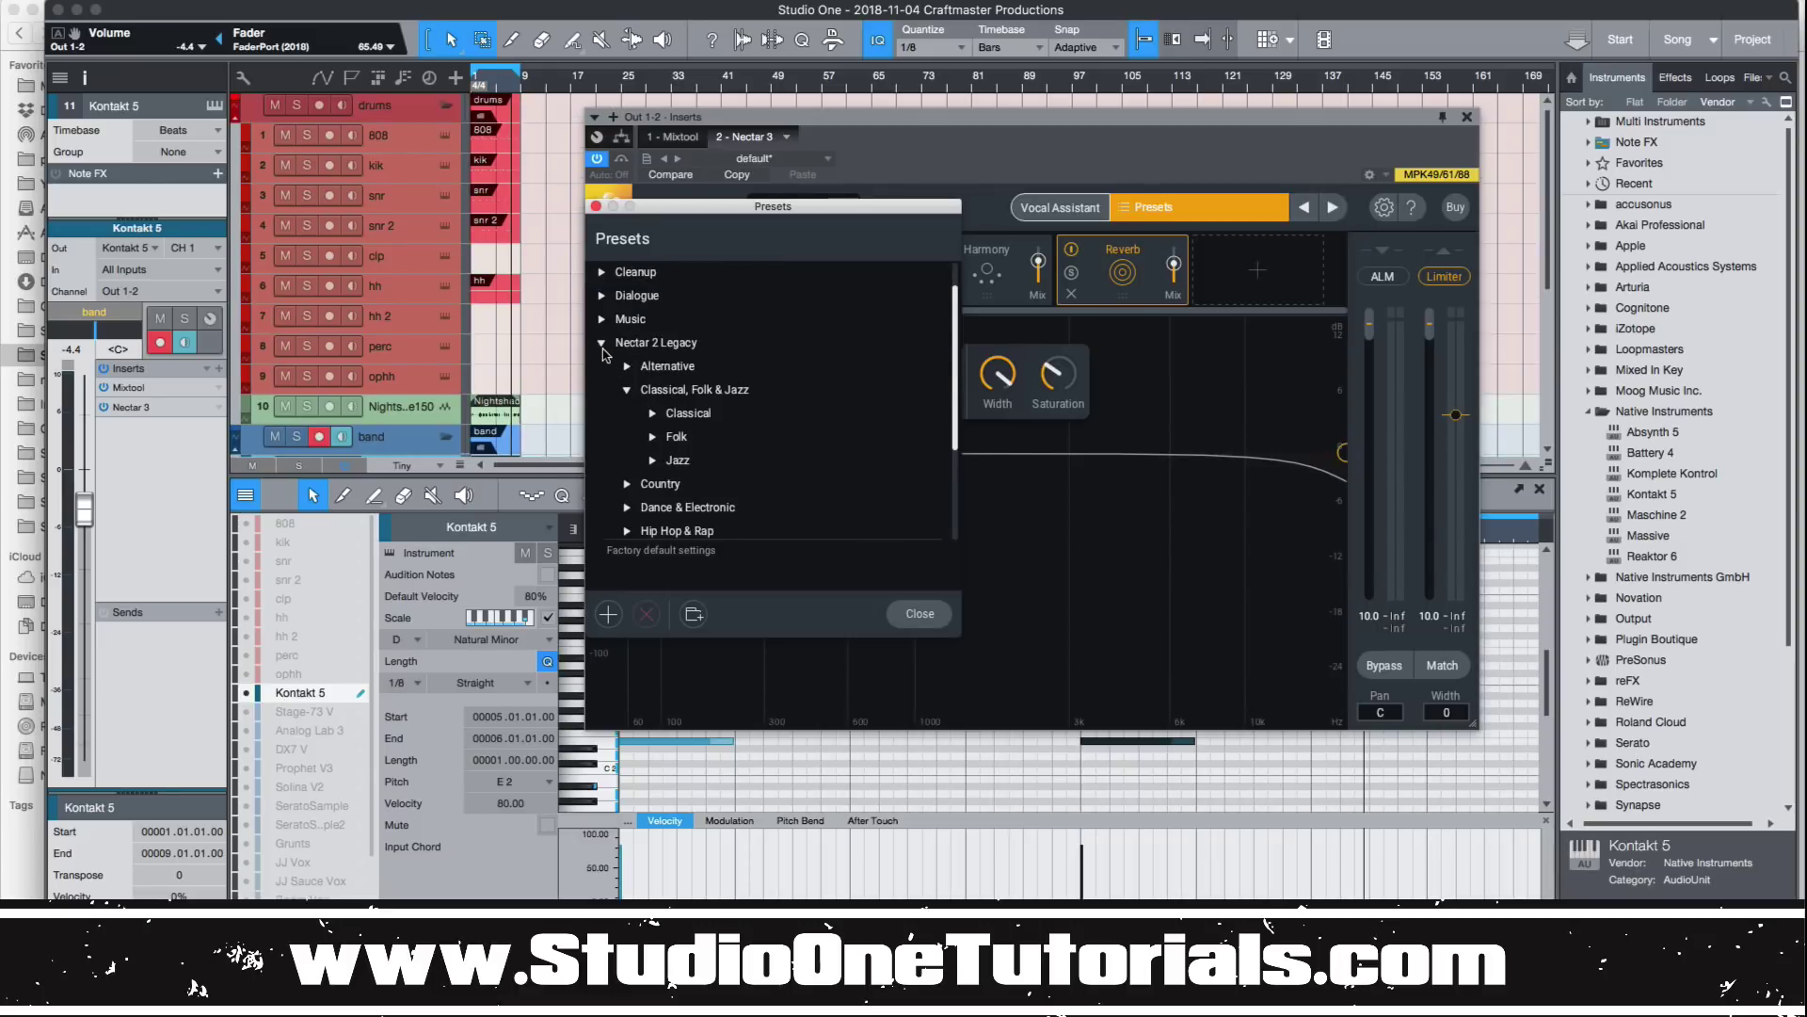
left_click(602, 388)
left_click(917, 613)
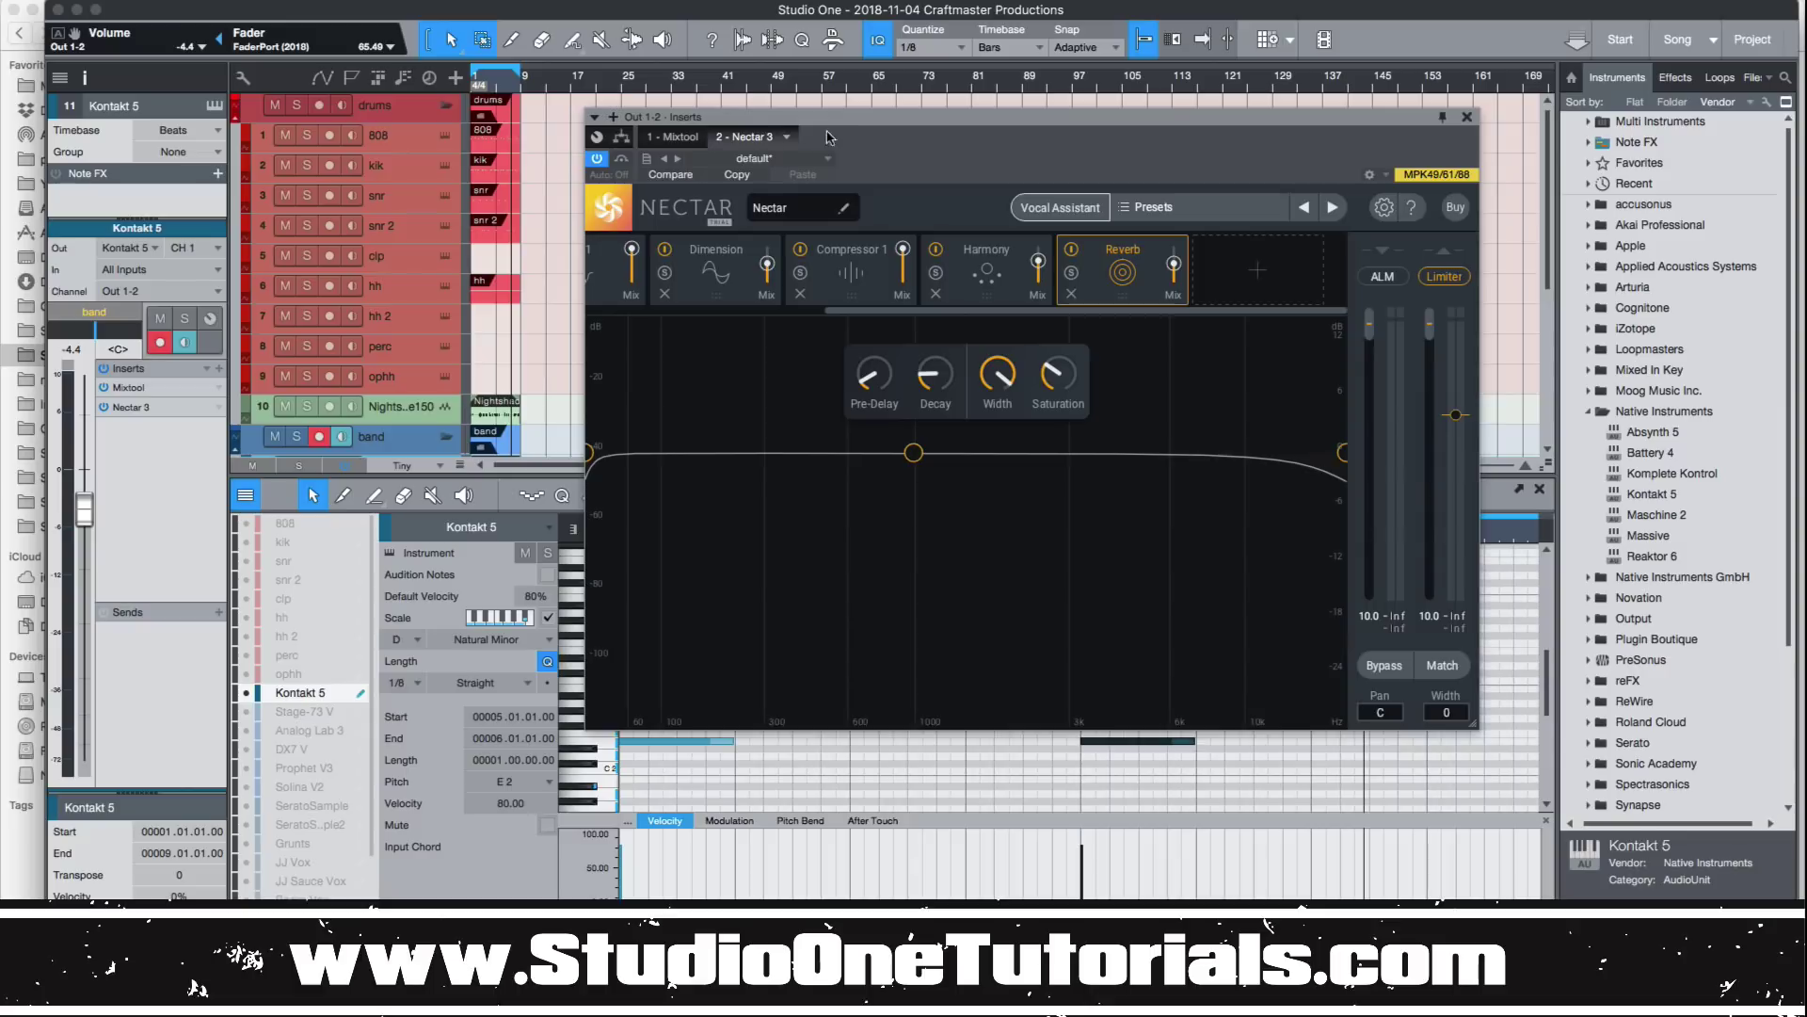
Step: Move the Nectar 3 plug-in window aside and close it to uncover the arrangement
left_click_drag(881, 115, 932, 112)
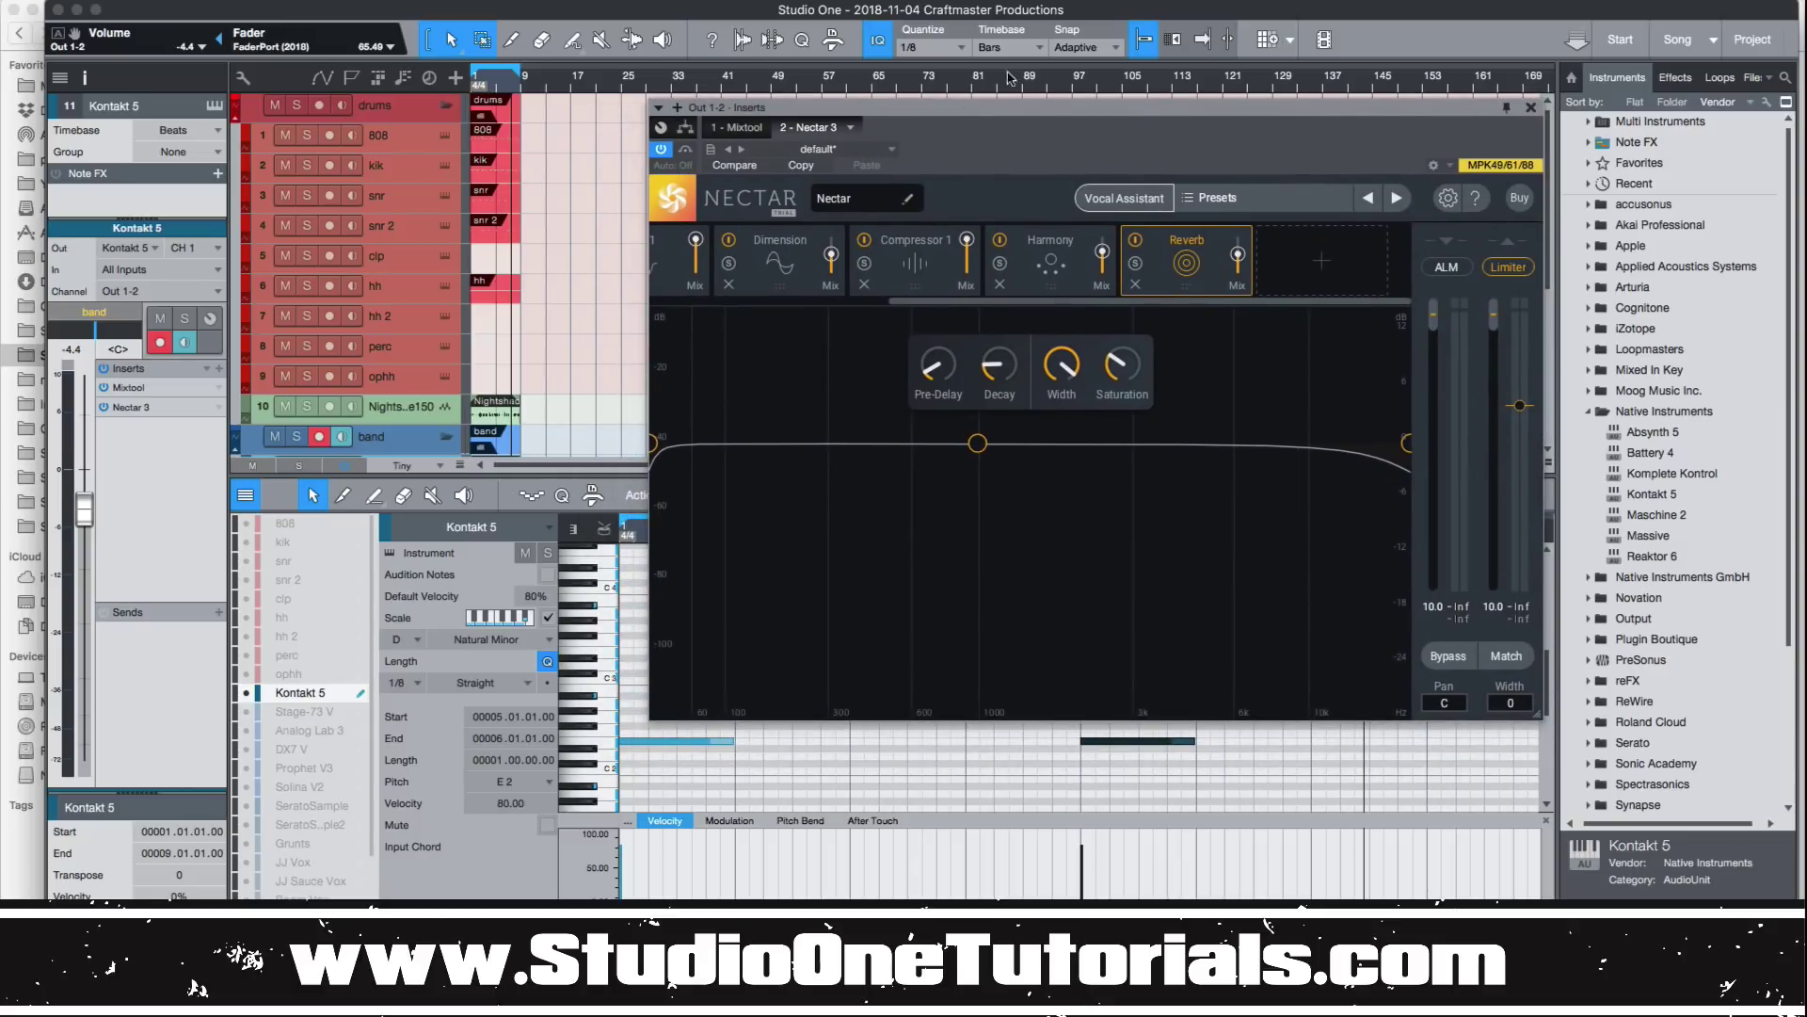
scroll(1591, 132, "down", 2)
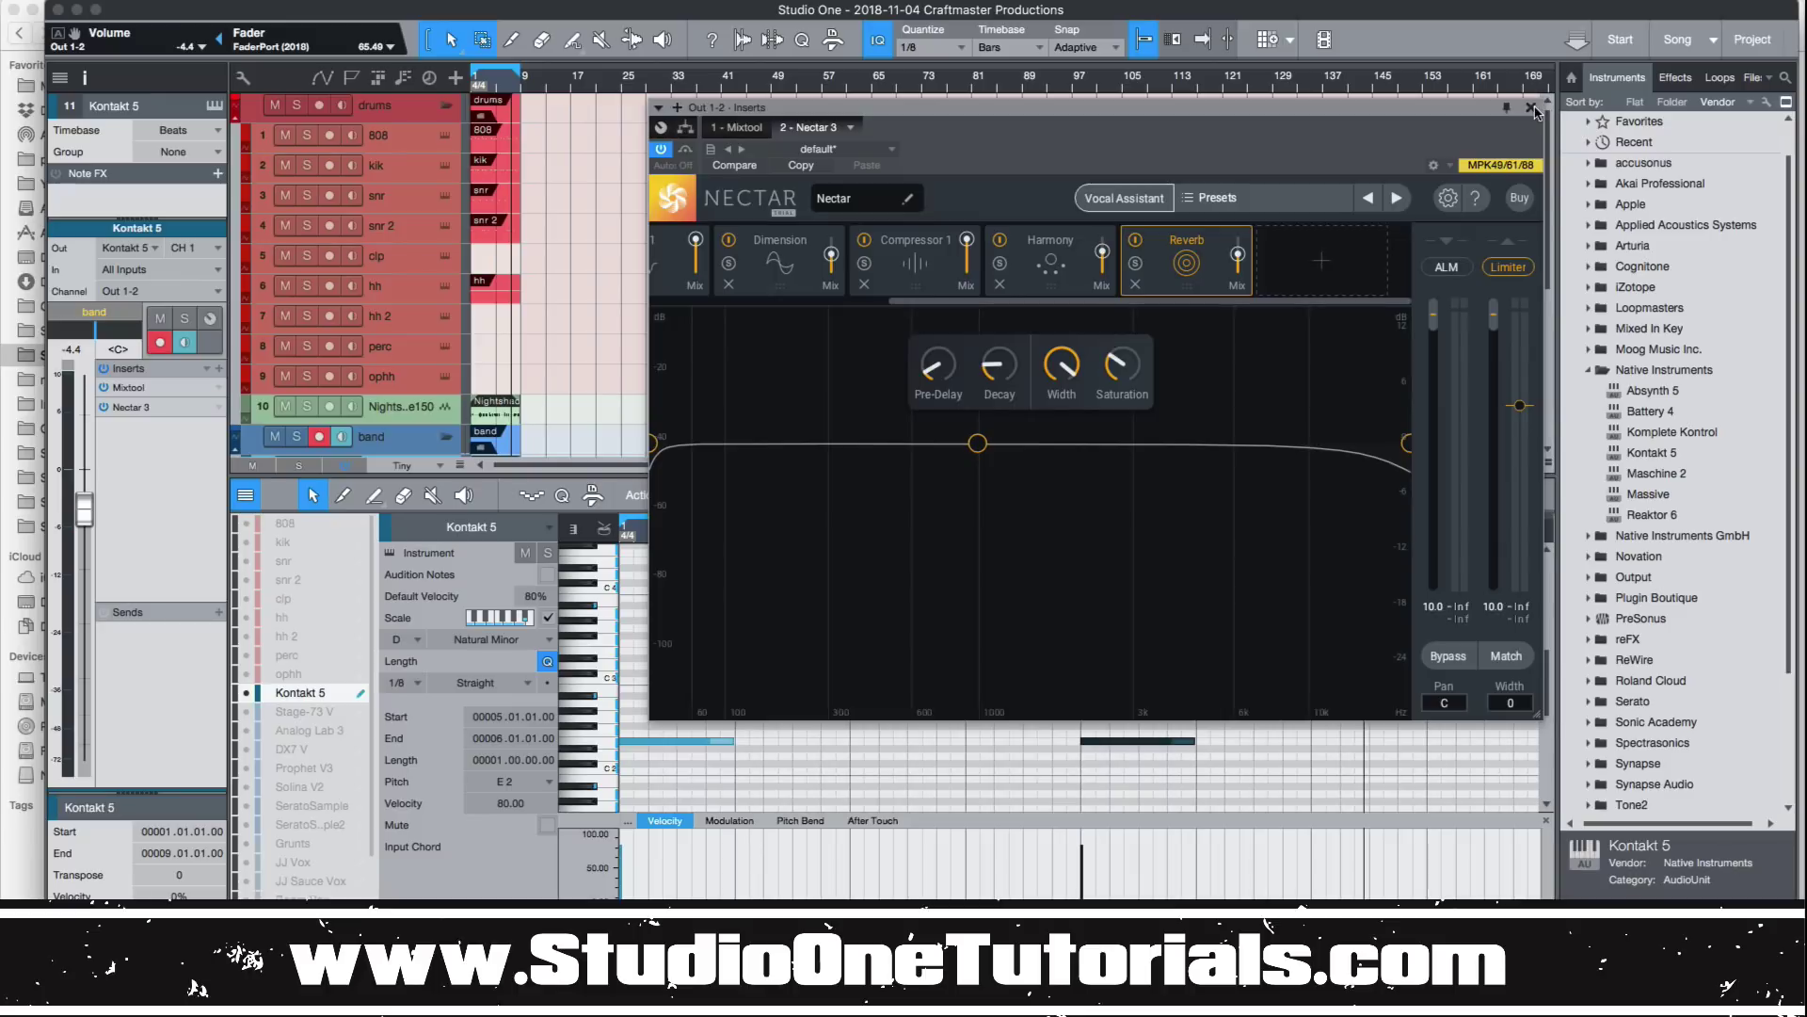
left_click(1532, 108)
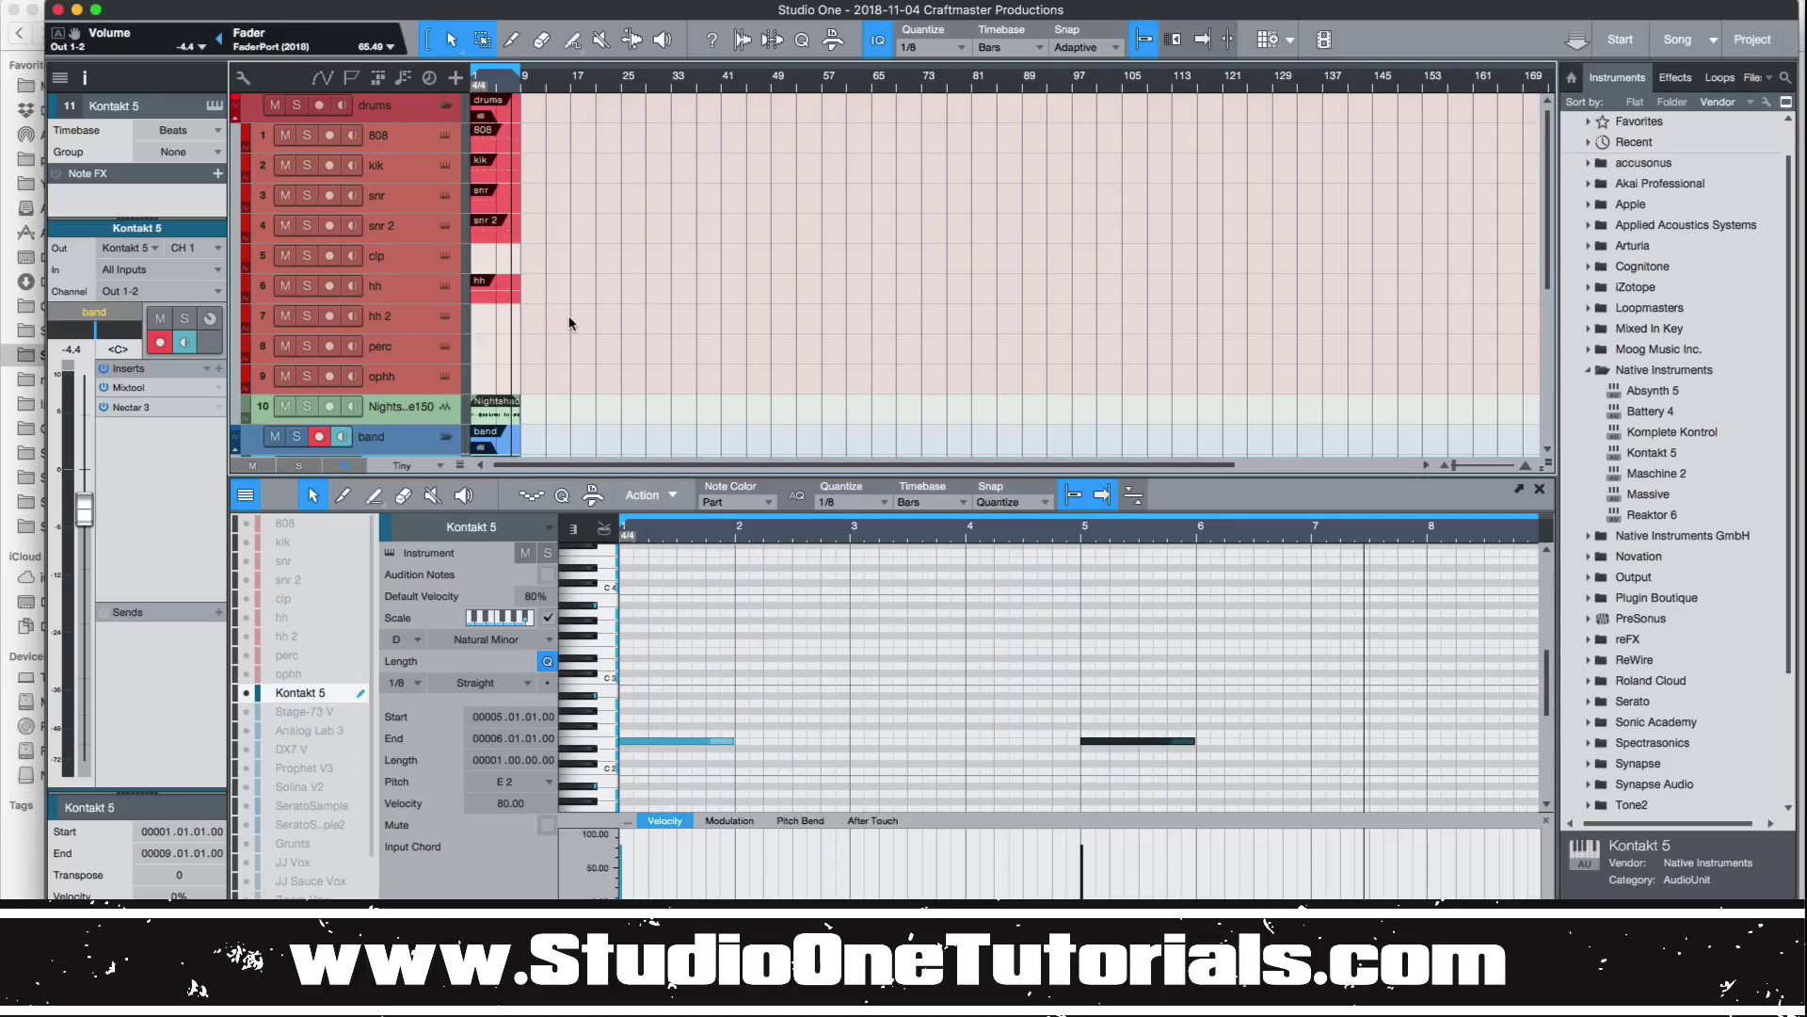
scroll(591, 314, "up", 4)
scroll(591, 315, "down", 6)
scroll(590, 313, "up", 1)
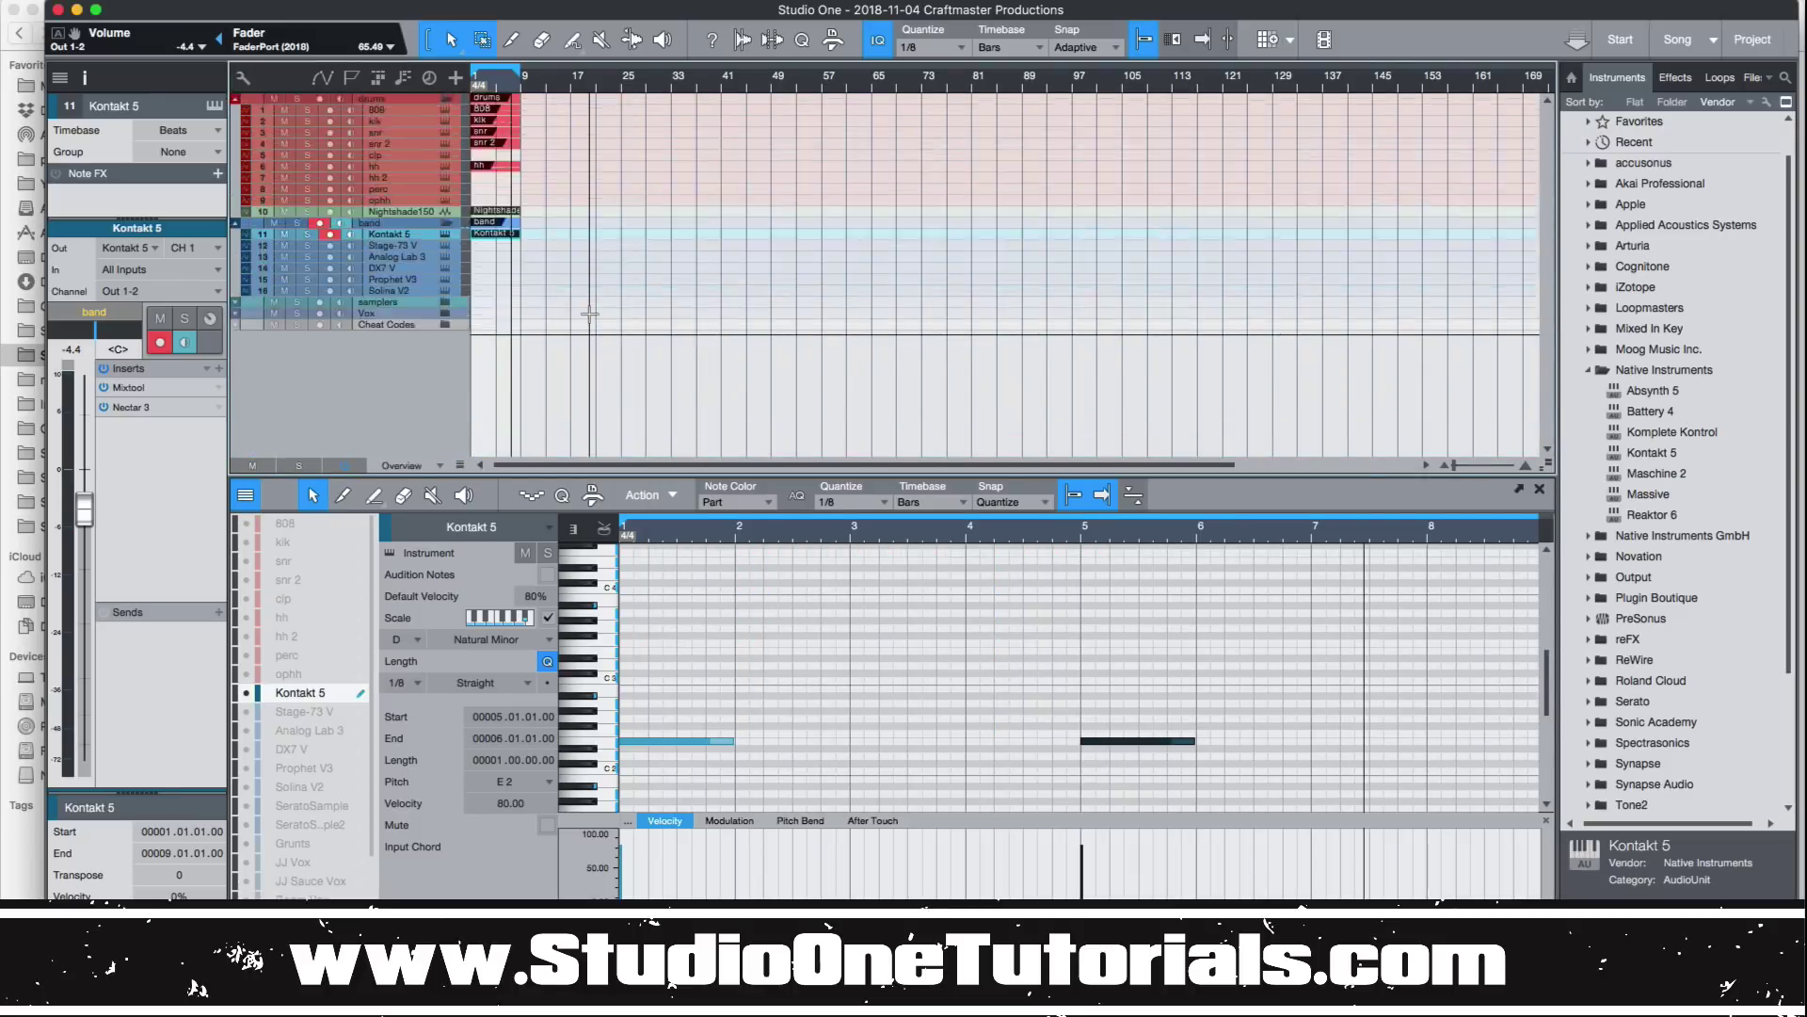
scroll(590, 313, "up", 4)
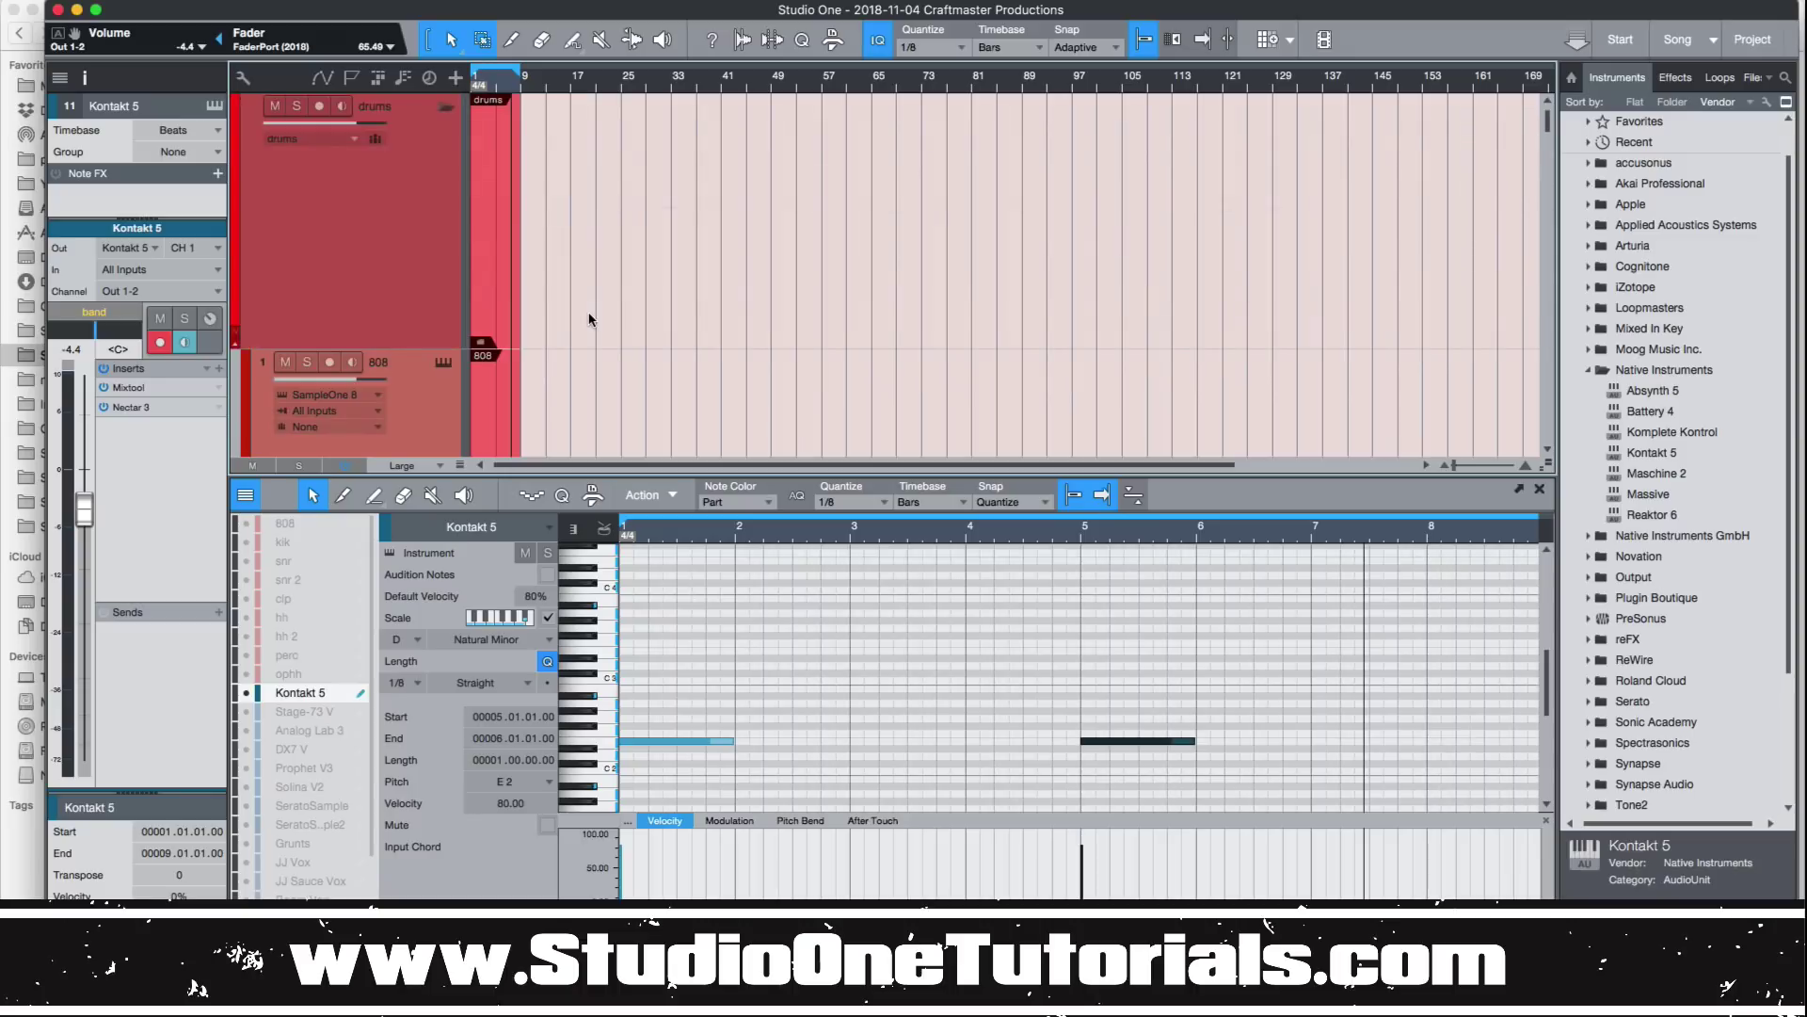